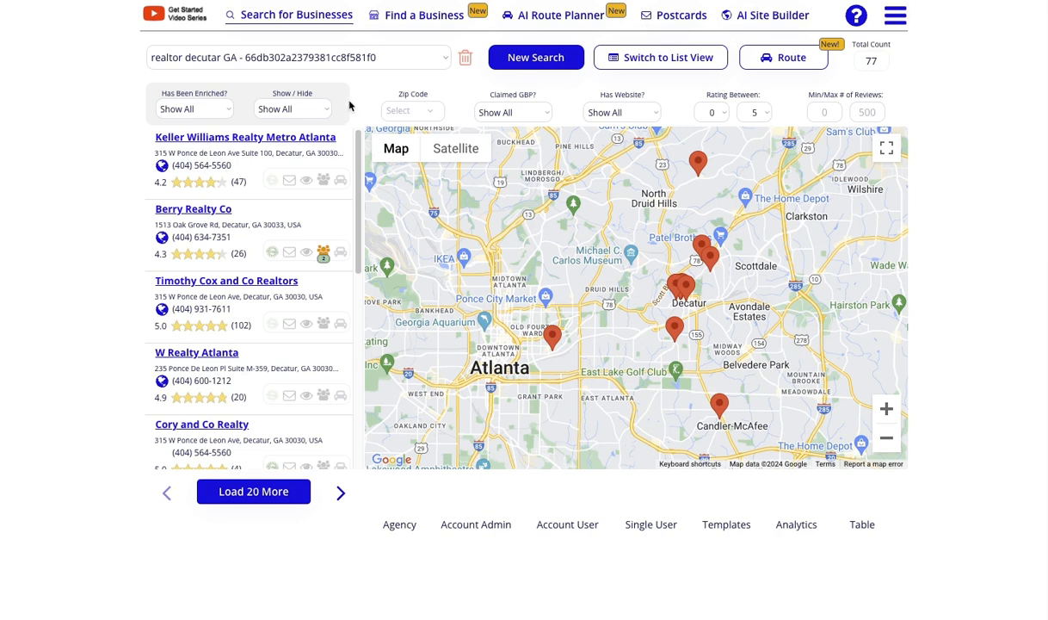
Create a new postcard template named Rogers CPA with the template type Custom.
{"action": "left_click", "coordinate": [682, 17]}
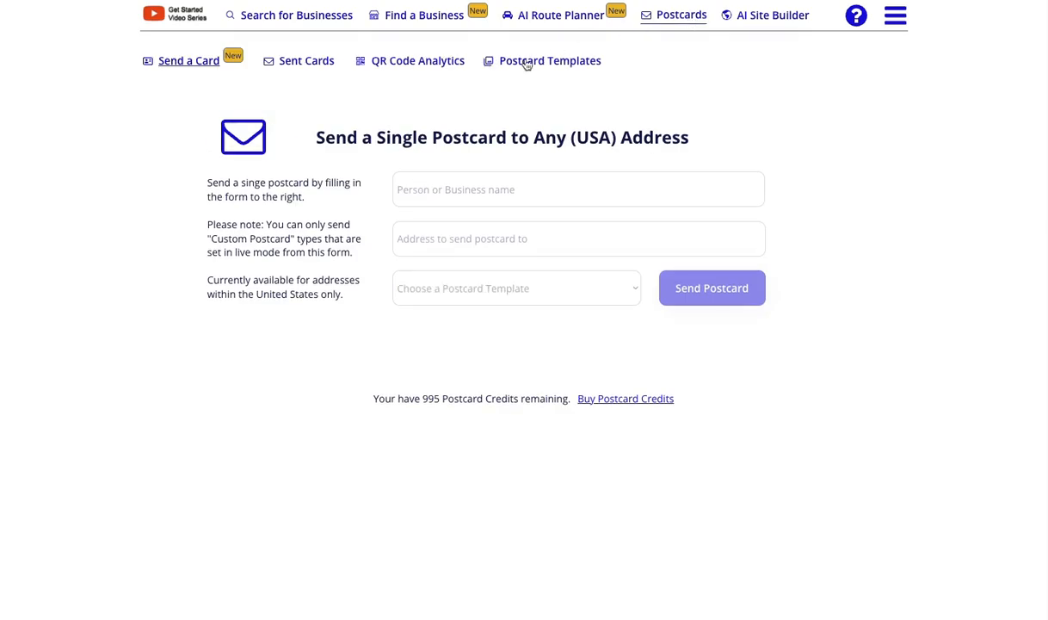
{"action": "left_click", "coordinate": [527, 62]}
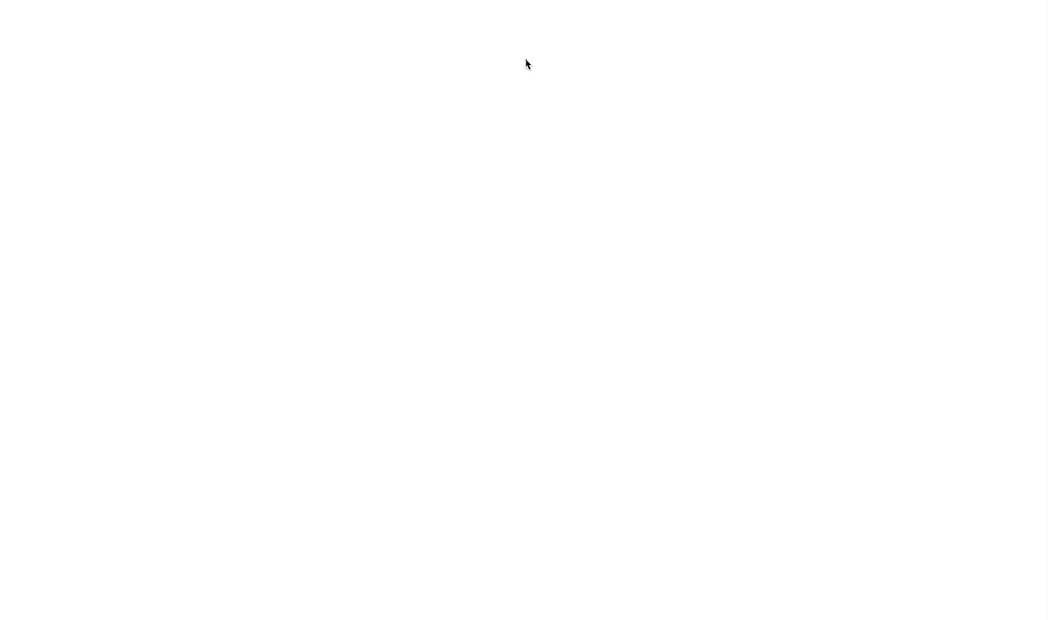
{"action": "left_click", "coordinate": [264, 184]}
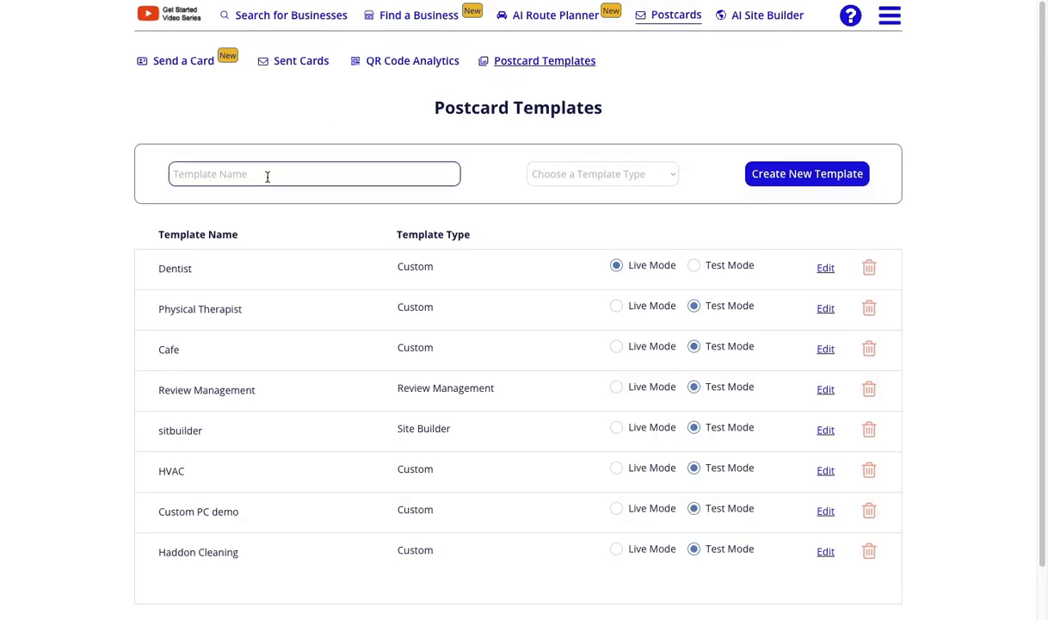
{"action": "type", "text": "Rogers CPA"}
{"action": "left_click", "coordinate": [577, 181]}
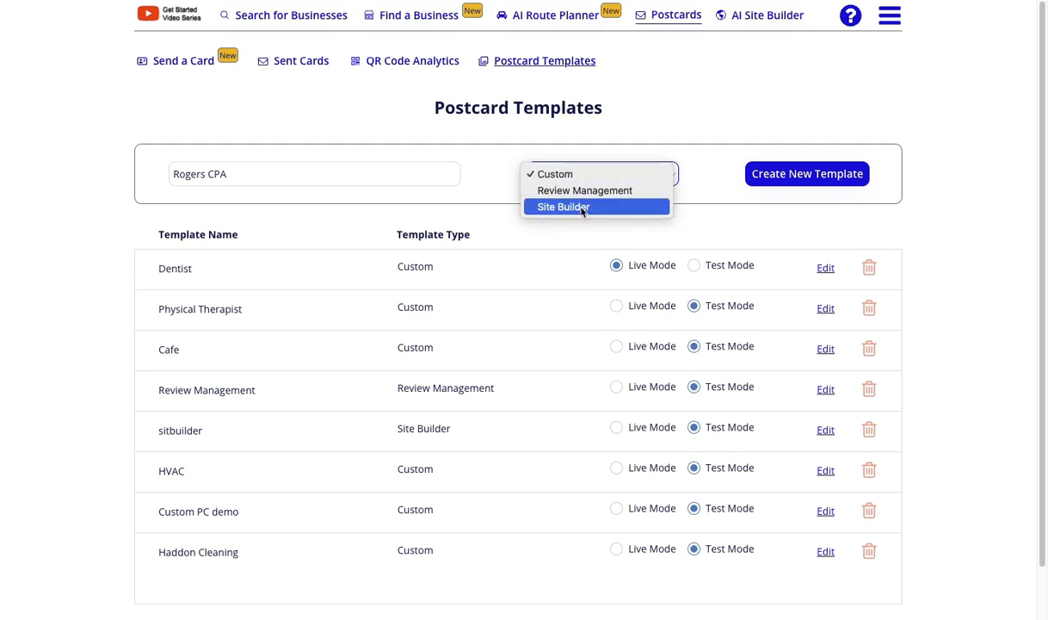
{"action": "left_click", "coordinate": [561, 176]}
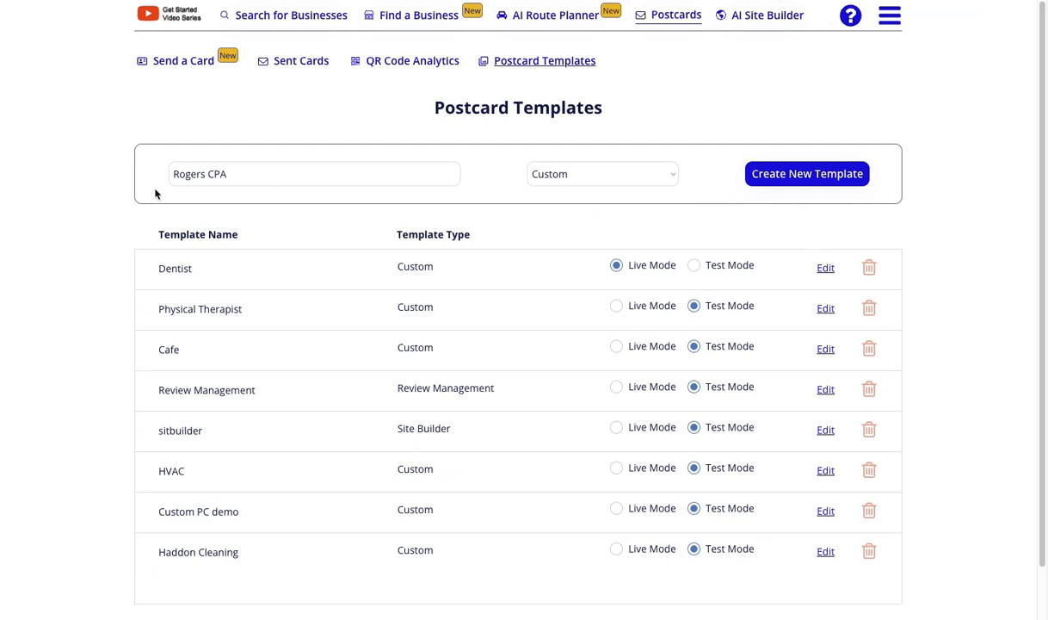
{"action": "left_click", "coordinate": [783, 176]}
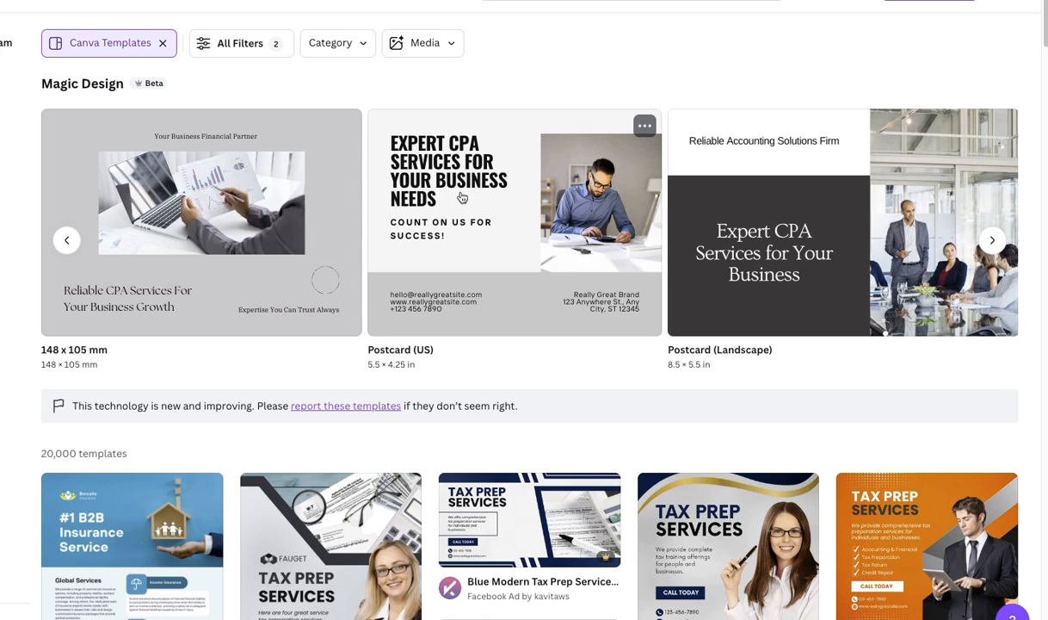
Customize the Postcard (US) "Expert CPA Services for Your Business Needs" design in Canva and add a blank second page.
{"action": "left_click", "coordinate": [515, 231]}
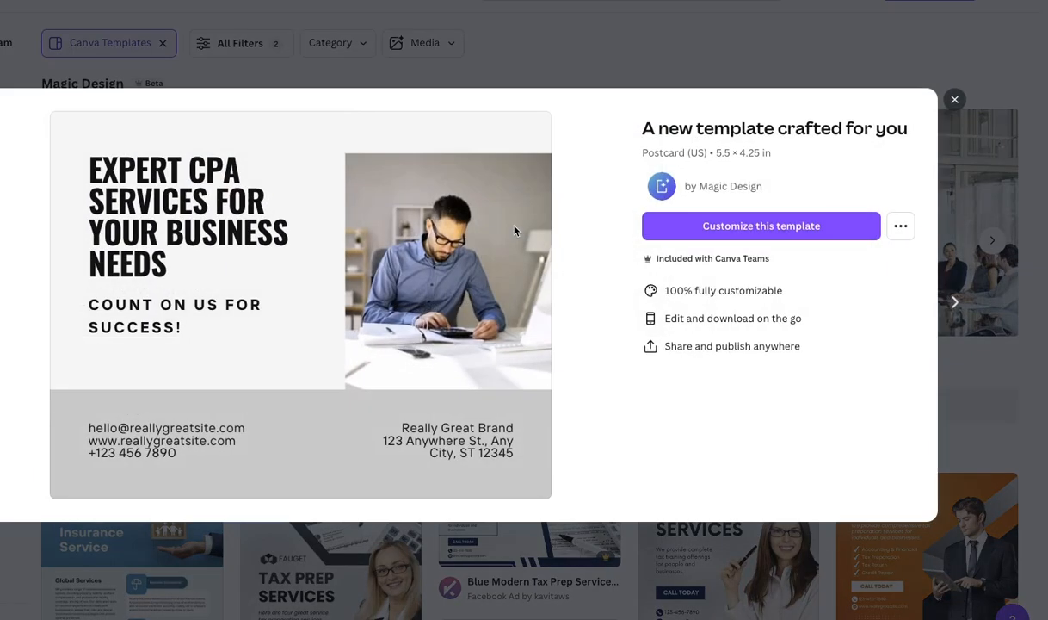
{"action": "left_click", "coordinate": [759, 226]}
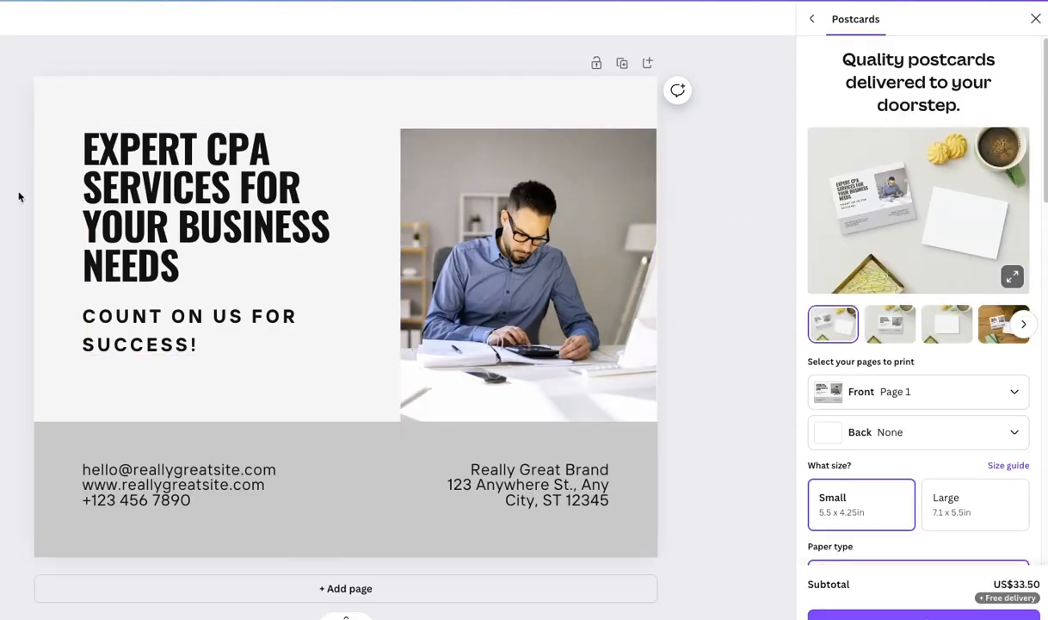
{"action": "left_click", "coordinate": [1035, 18]}
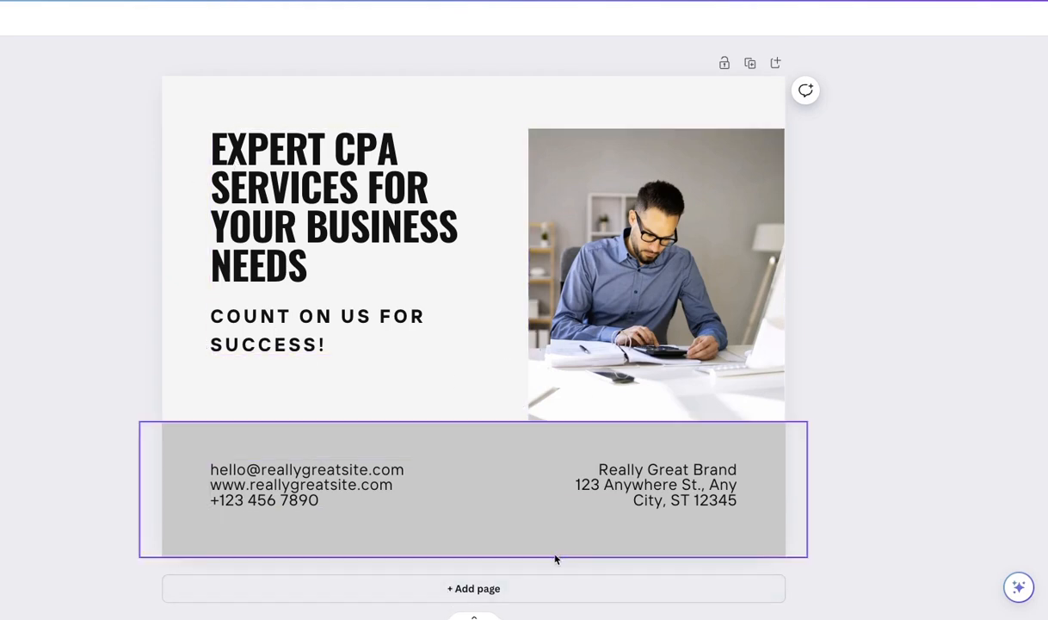
{"action": "left_click", "coordinate": [466, 590]}
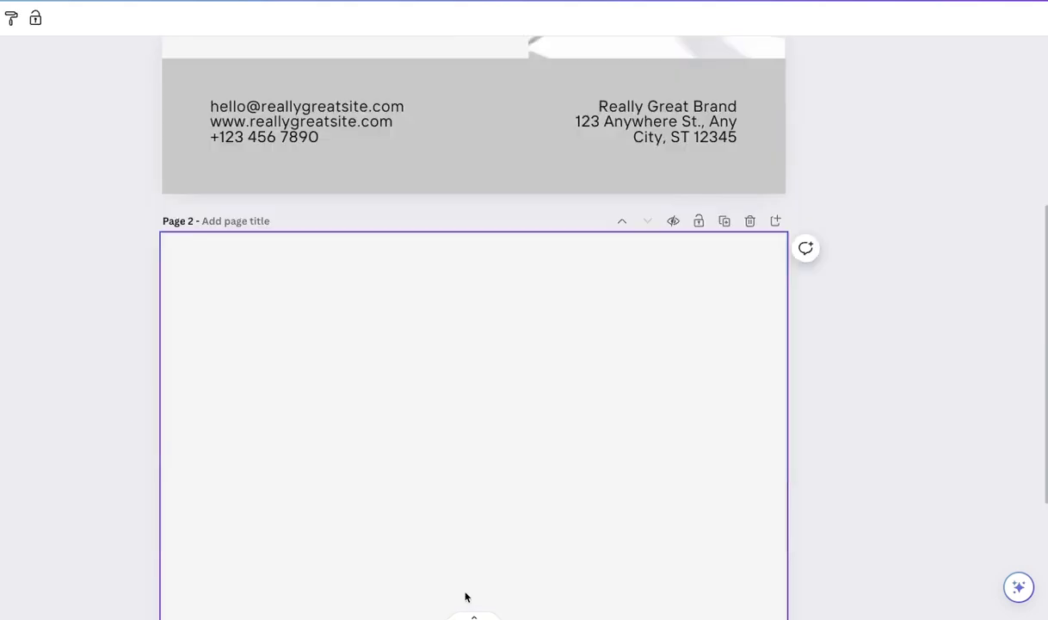
Delete the contact details and the brand address text from the gray band on page 1.
{"action": "scroll", "coordinate": [461, 522], "scroll_direction": "up", "scroll_amount": 5}
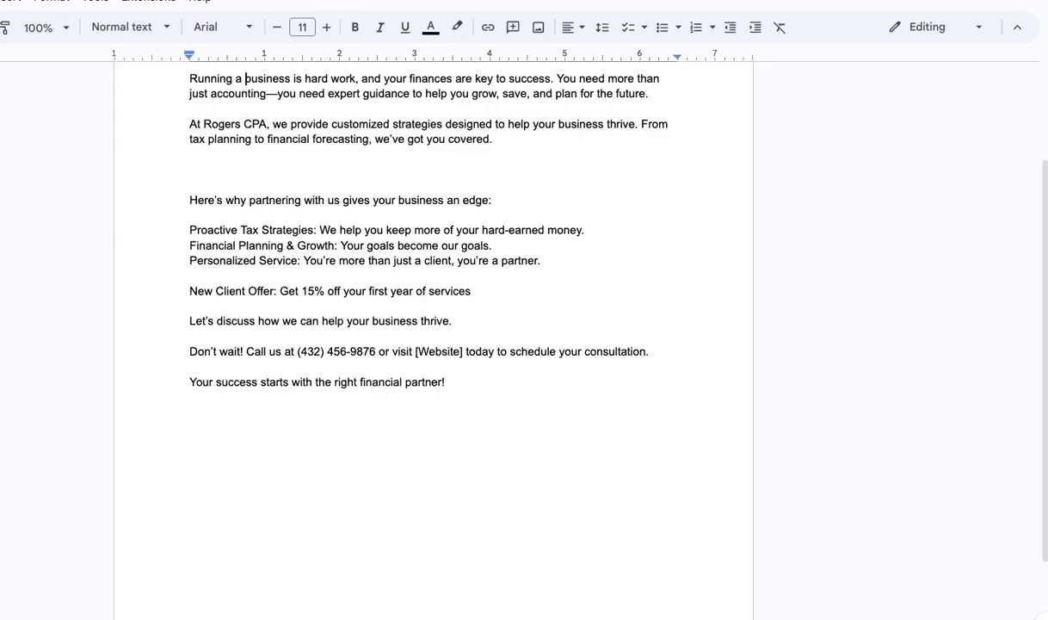
{"action": "scroll", "coordinate": [407, 332], "scroll_direction": "up", "scroll_amount": 4}
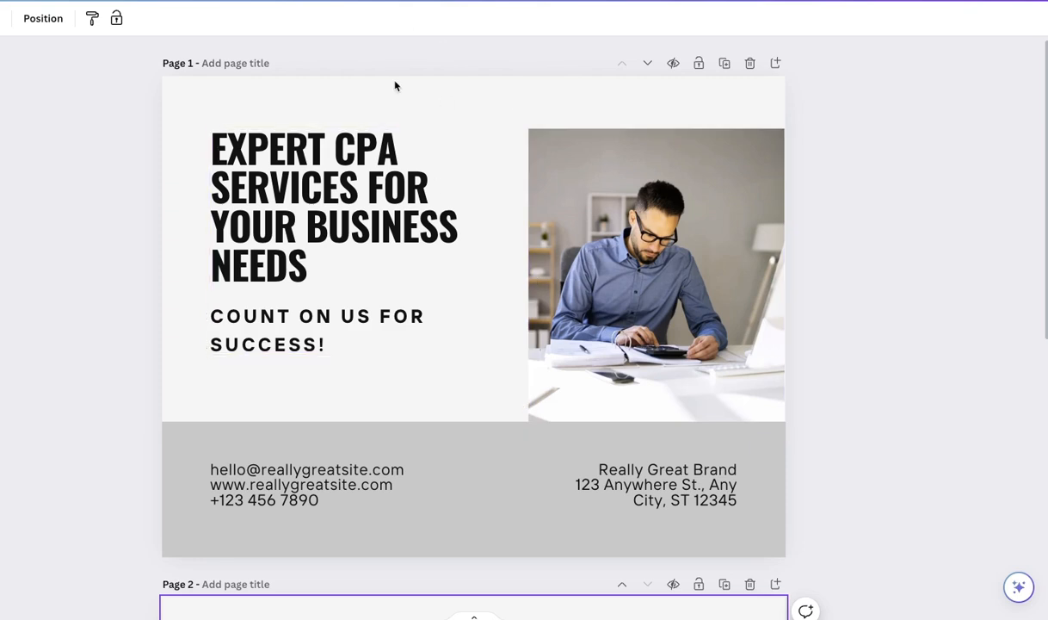
{"action": "left_click", "coordinate": [291, 486]}
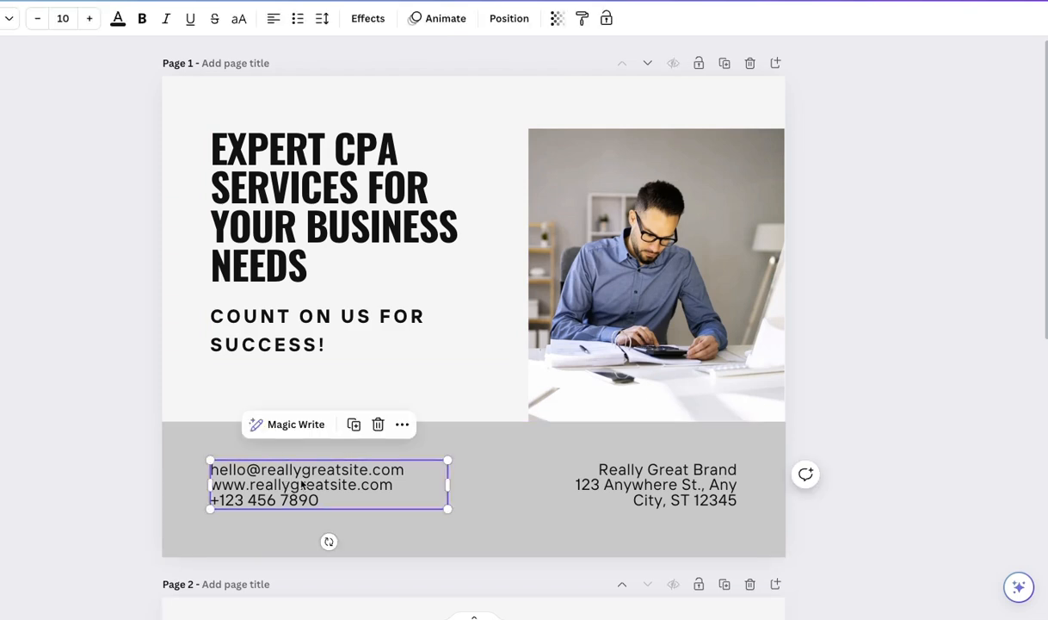
{"action": "key", "text": "Delete"}
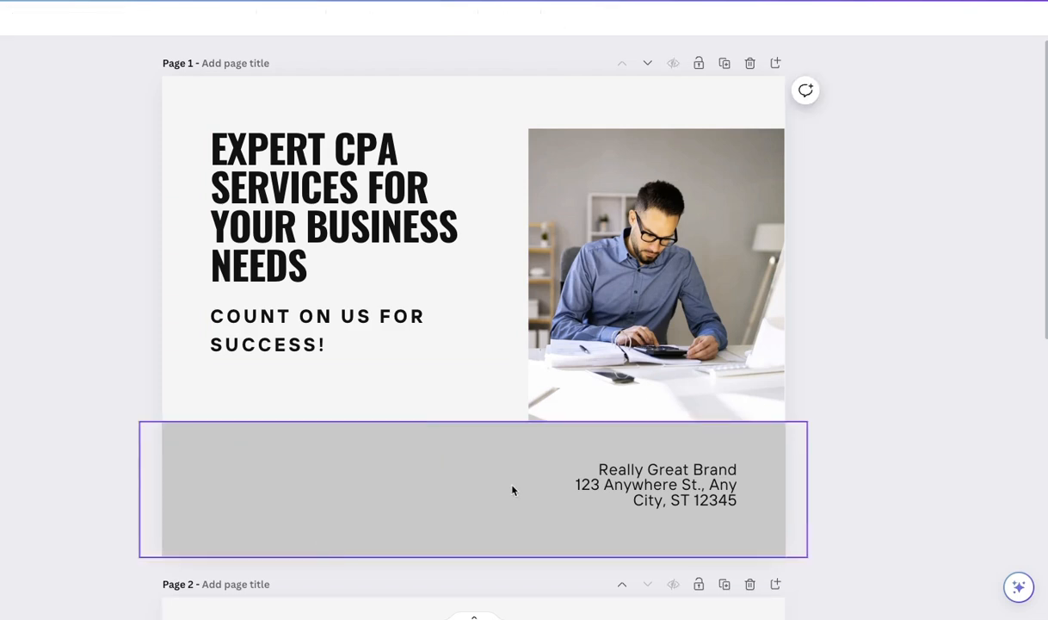
{"action": "left_click", "coordinate": [682, 481]}
{"action": "key", "text": "Delete"}
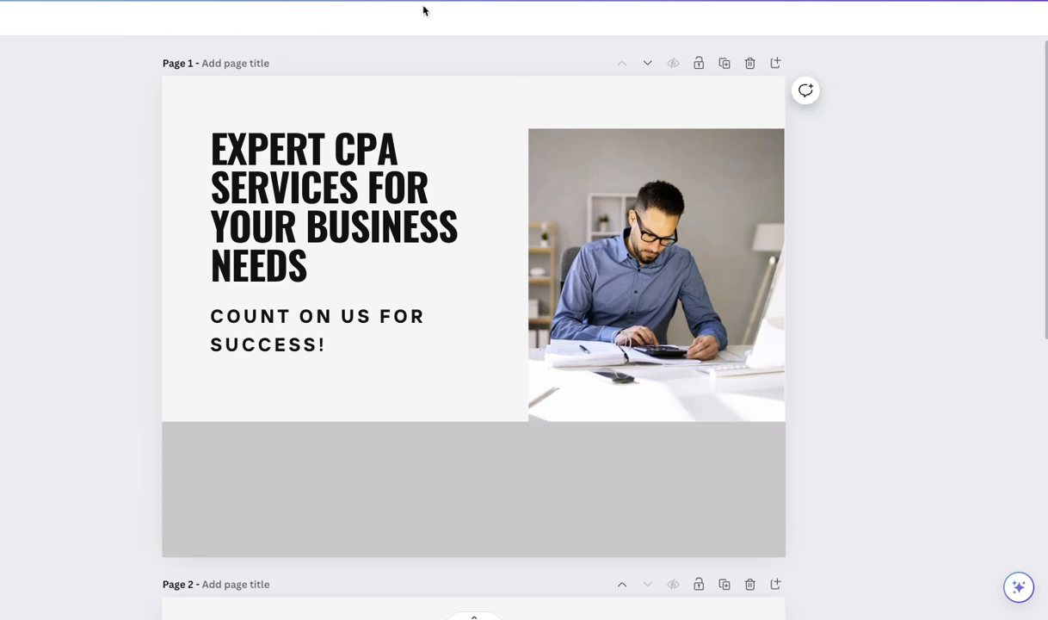
Switch to the Google Docs copy and review the headline question and the five-star rating line.
{"action": "key", "text": "ctrl+Tab"}
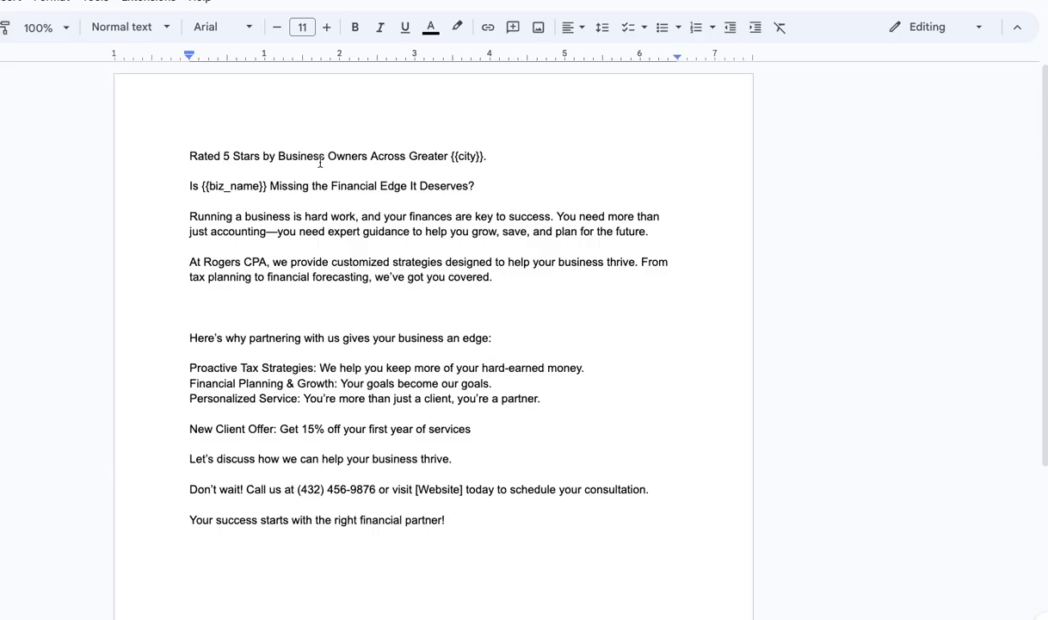
{"action": "left_click_drag", "start_coordinate": [176, 190], "coordinate": [486, 184]}
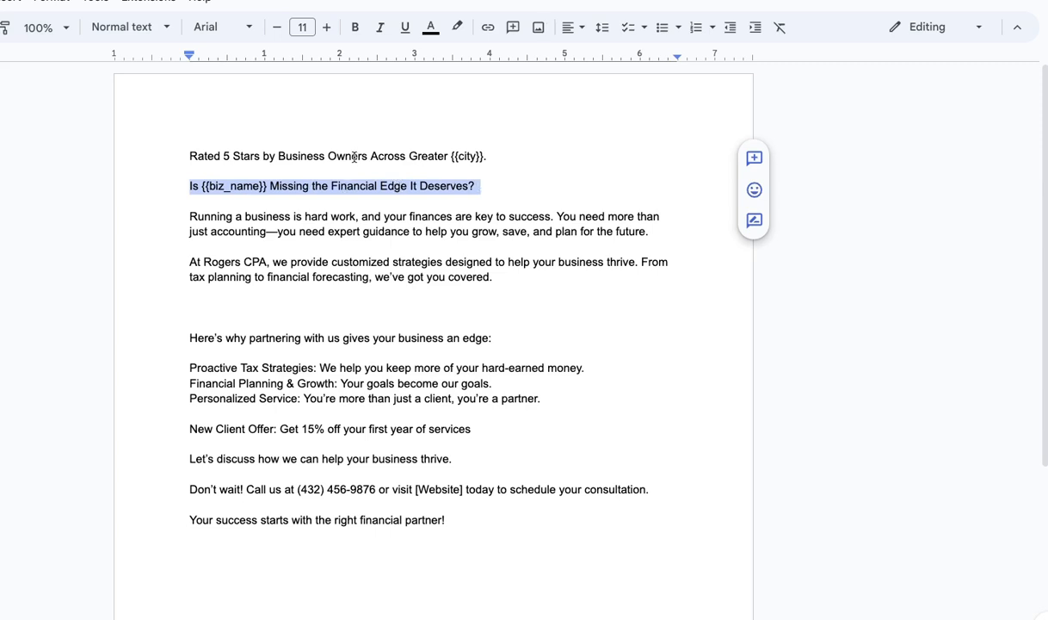
{"action": "left_click_drag", "start_coordinate": [232, 155], "coordinate": [494, 156]}
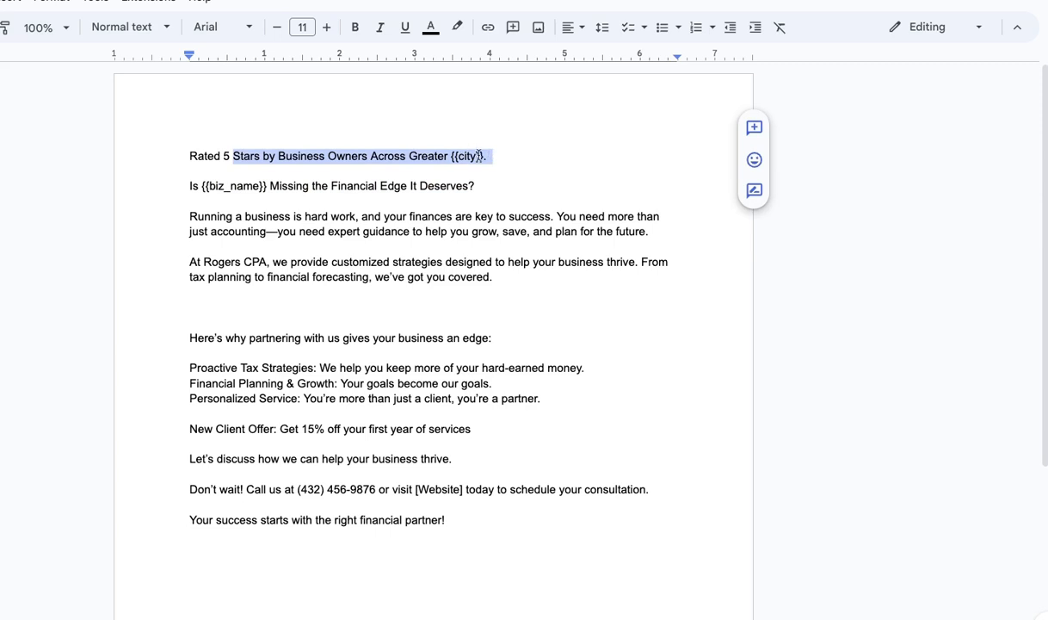
{"action": "left_click", "coordinate": [483, 156]}
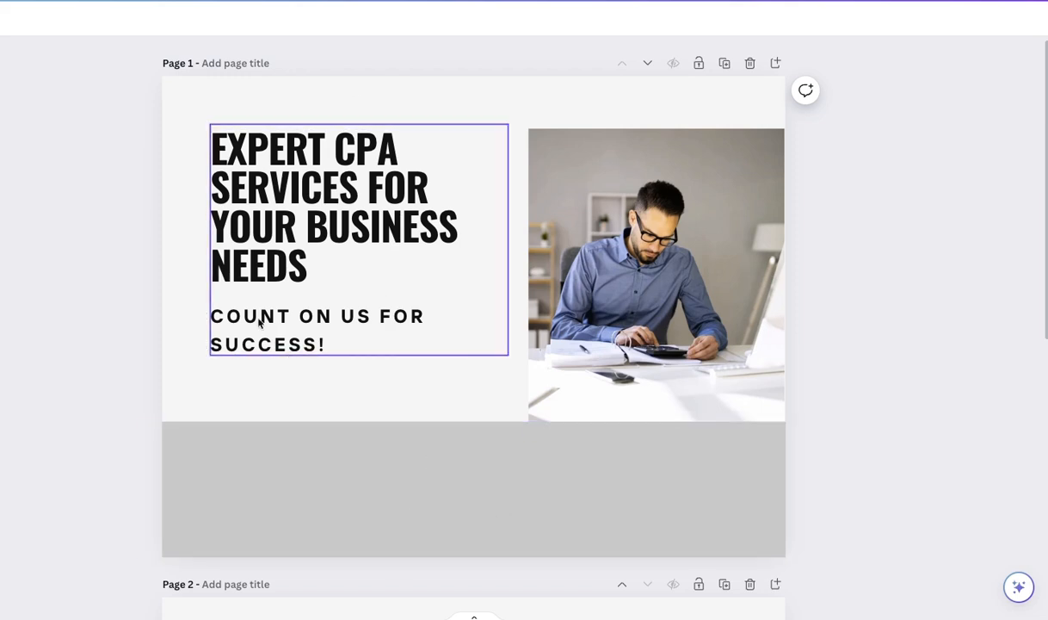
Return to the Canva postcard and search the design elements for "5 starts".
{"action": "left_click", "coordinate": [0, 79]}
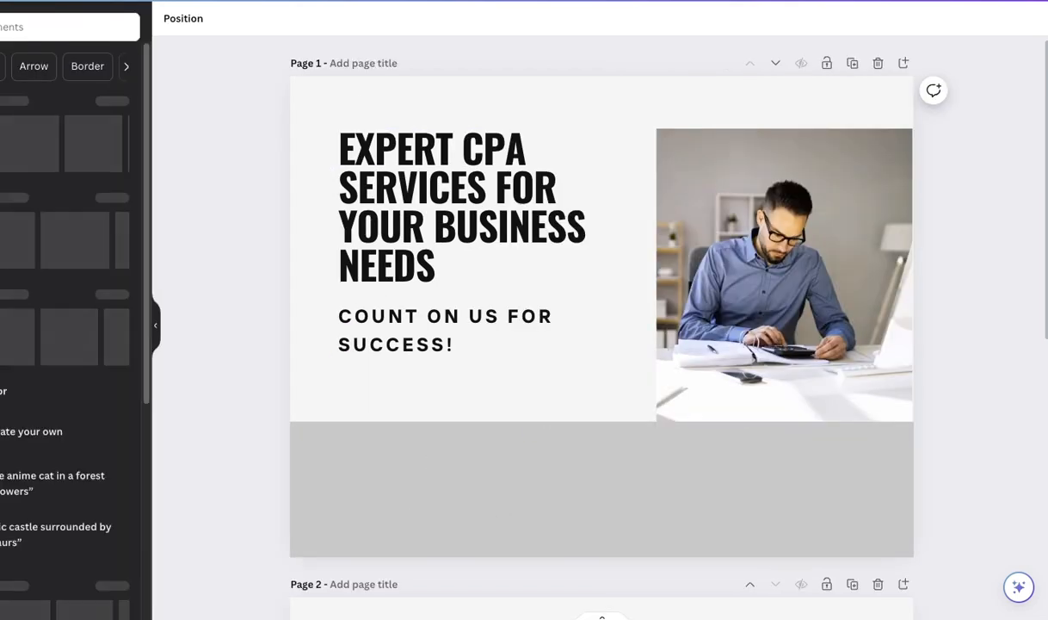
{"action": "left_click", "coordinate": [17, 27]}
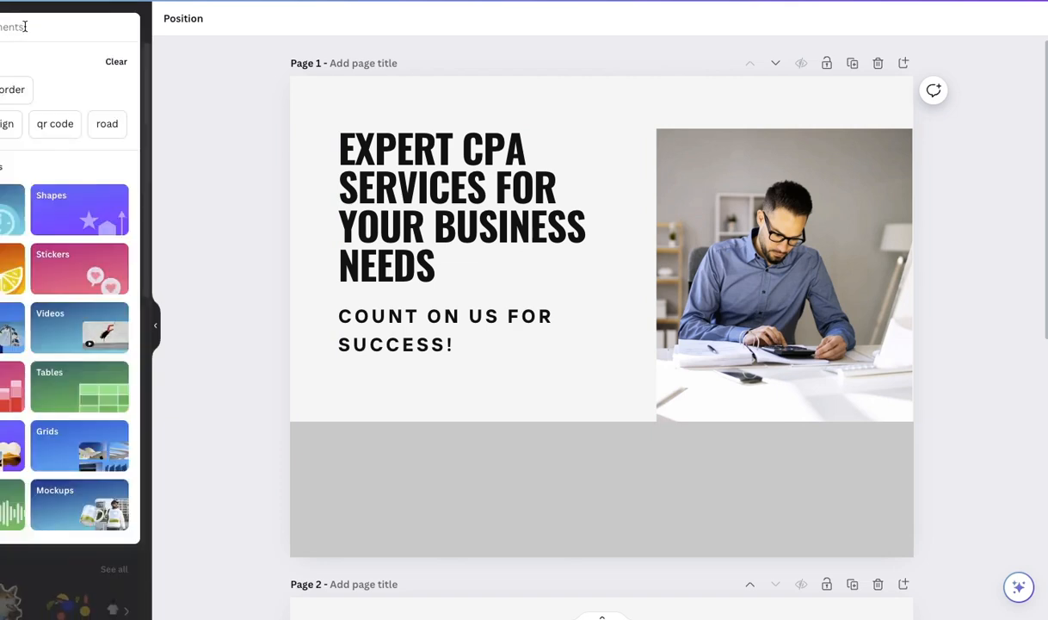
{"action": "type", "text": "5 stra"}
{"action": "key", "text": "BackSpace"}
{"action": "key", "text": "BackSpace"}
{"action": "type", "text": "a"}
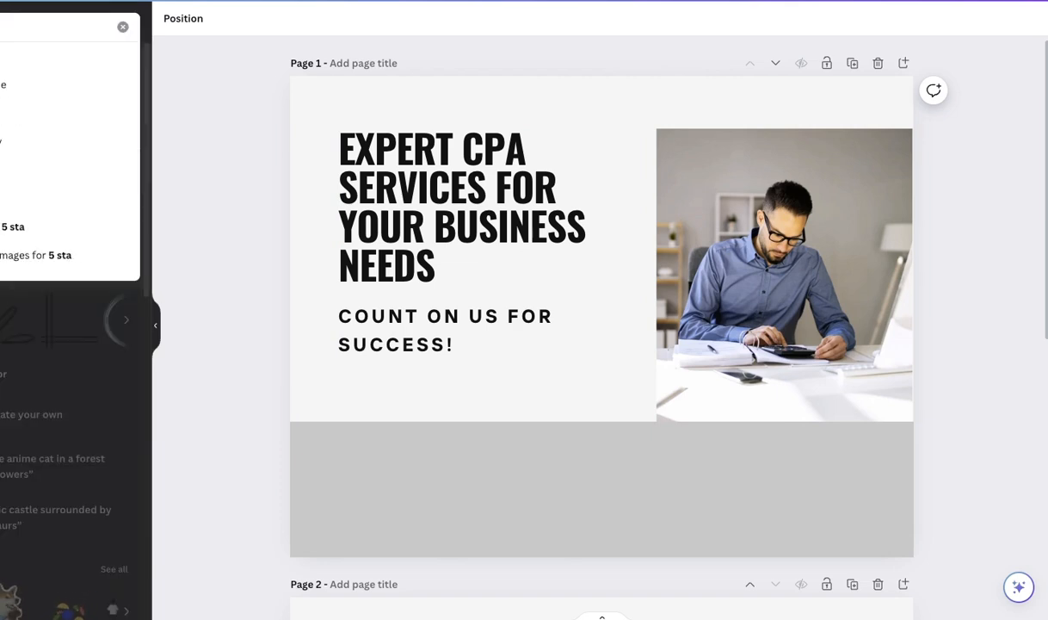
{"action": "type", "text": "rts"}
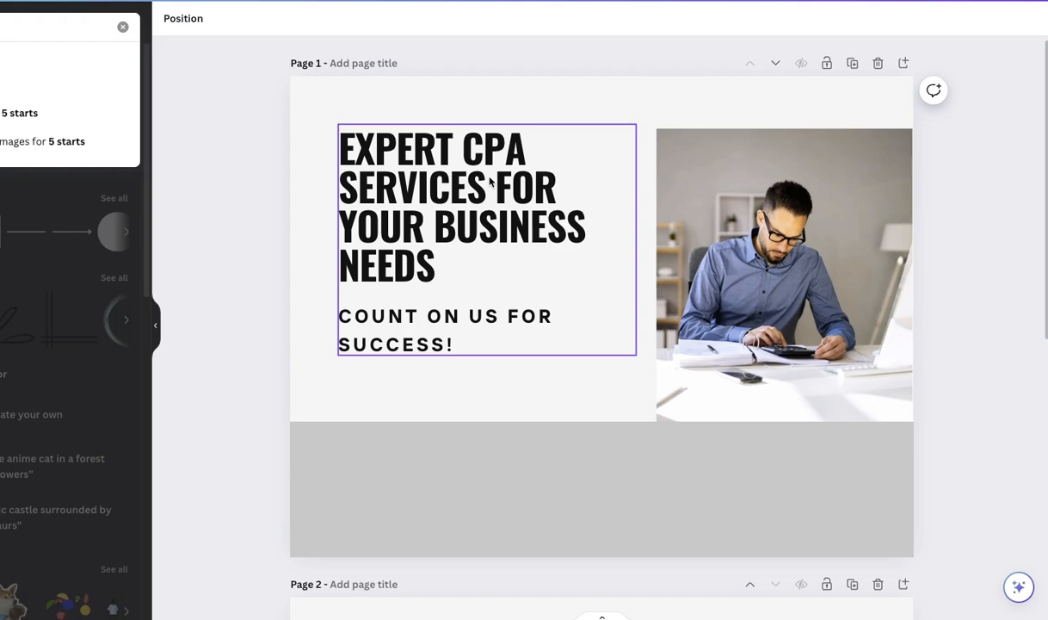
{"action": "key", "text": "Return"}
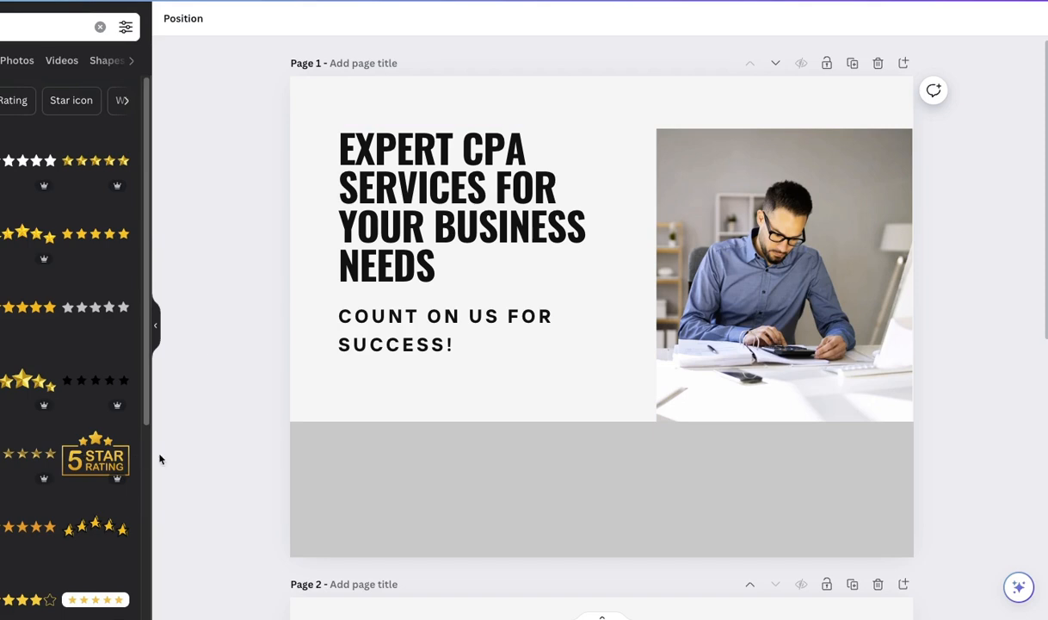
{"action": "left_click_drag", "start_coordinate": [96, 456], "coordinate": [352, 443]}
{"action": "left_click_drag", "start_coordinate": [267, 421], "coordinate": [665, 502]}
{"action": "left_click_drag", "start_coordinate": [733, 525], "coordinate": [386, 465]}
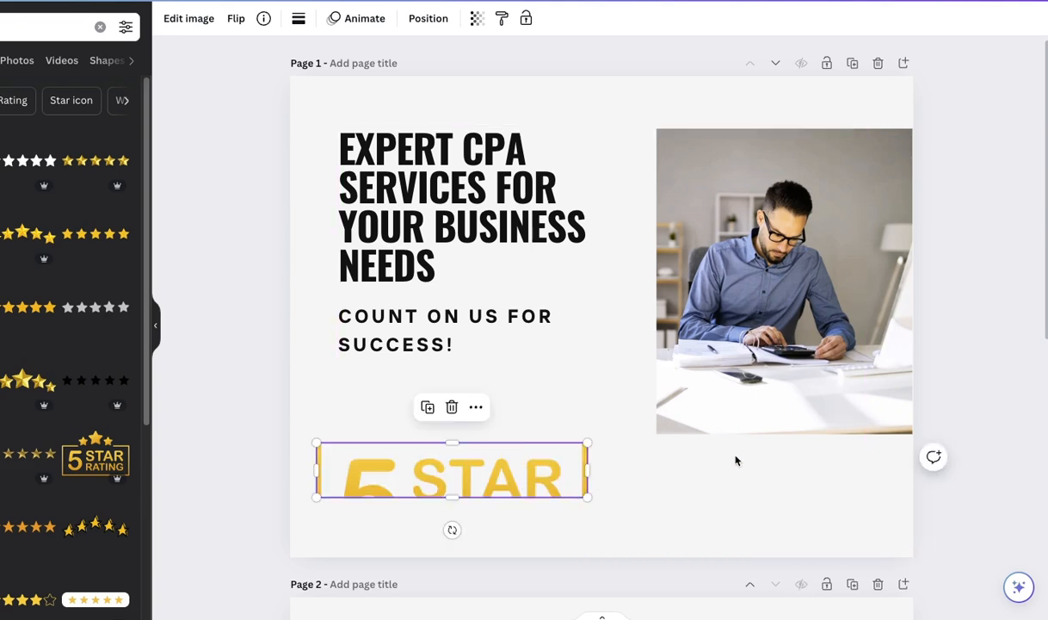
{"action": "key", "text": "ctrl+z"}
{"action": "key", "text": "ctrl+z"}
{"action": "key", "text": "ctrl+z"}
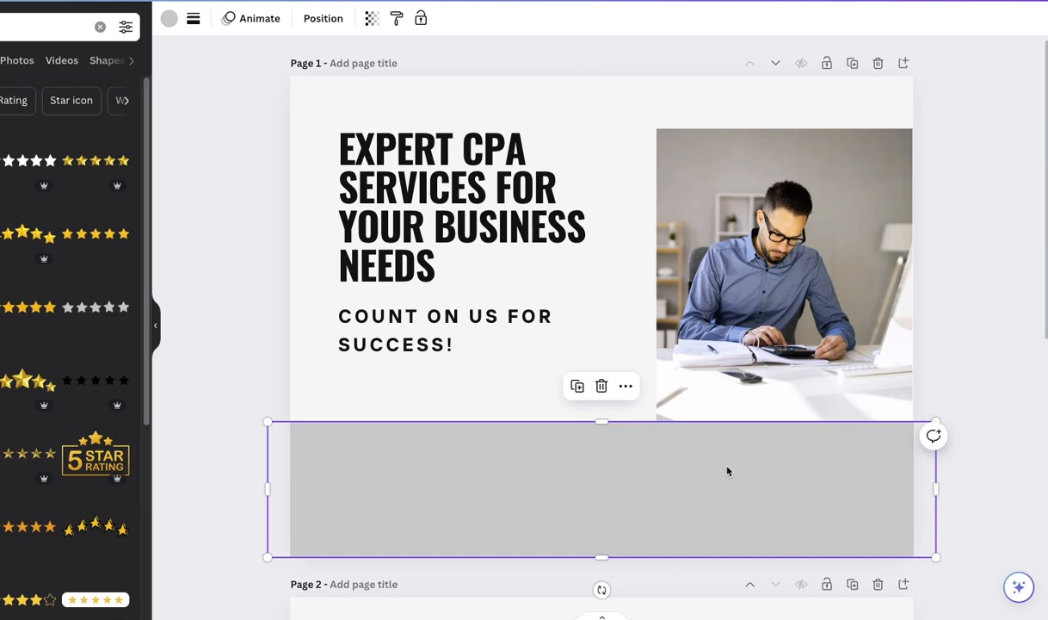
Add the gold 5 Star Rating graphic to page 1 and shrink it to fit at the left end of the gray band.
{"action": "left_click_drag", "start_coordinate": [95, 456], "coordinate": [723, 422]}
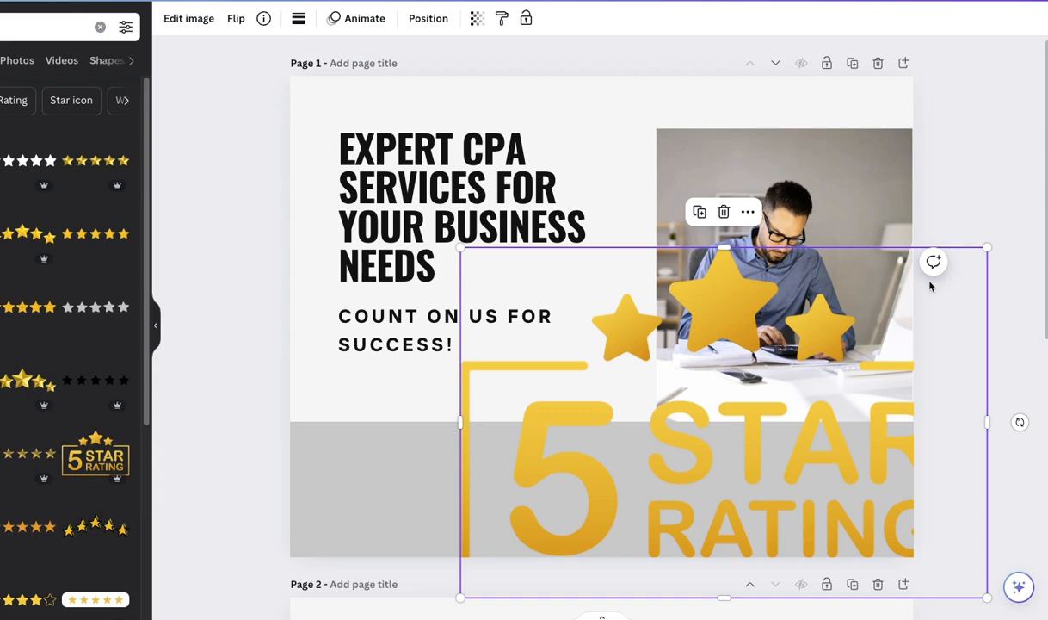
{"action": "left_click_drag", "start_coordinate": [990, 250], "coordinate": [619, 512]}
{"action": "left_click_drag", "start_coordinate": [548, 521], "coordinate": [401, 466]}
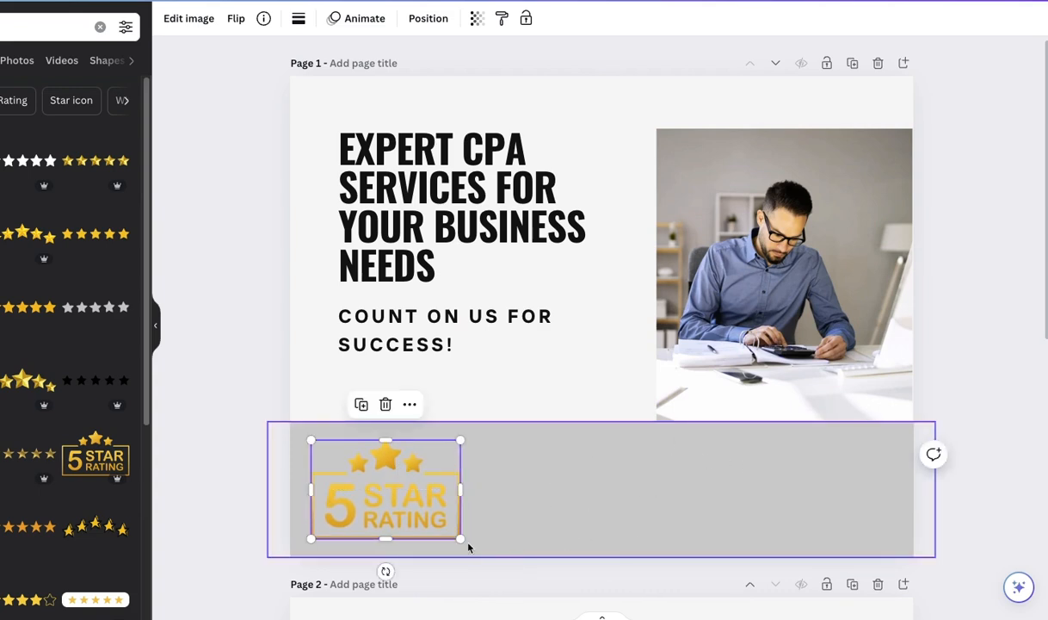
{"action": "left_click", "coordinate": [231, 365]}
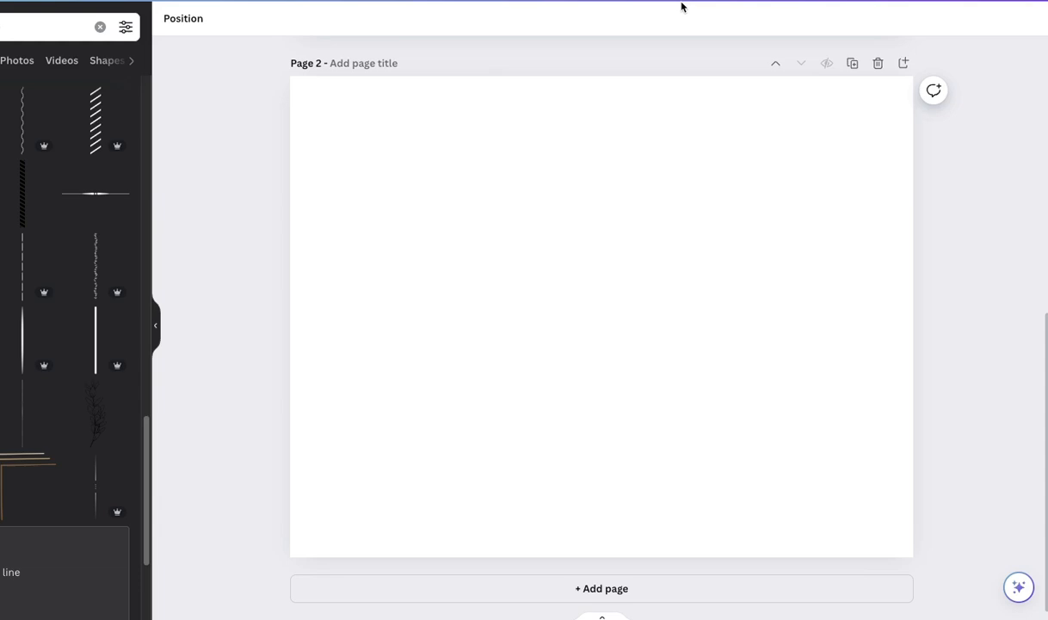
Paste the copied CPA logo onto page 2, scale it to about 0.9 by 0.8 in, and place it near the page's upper-right corner.
{"action": "right_click", "coordinate": [605, 174]}
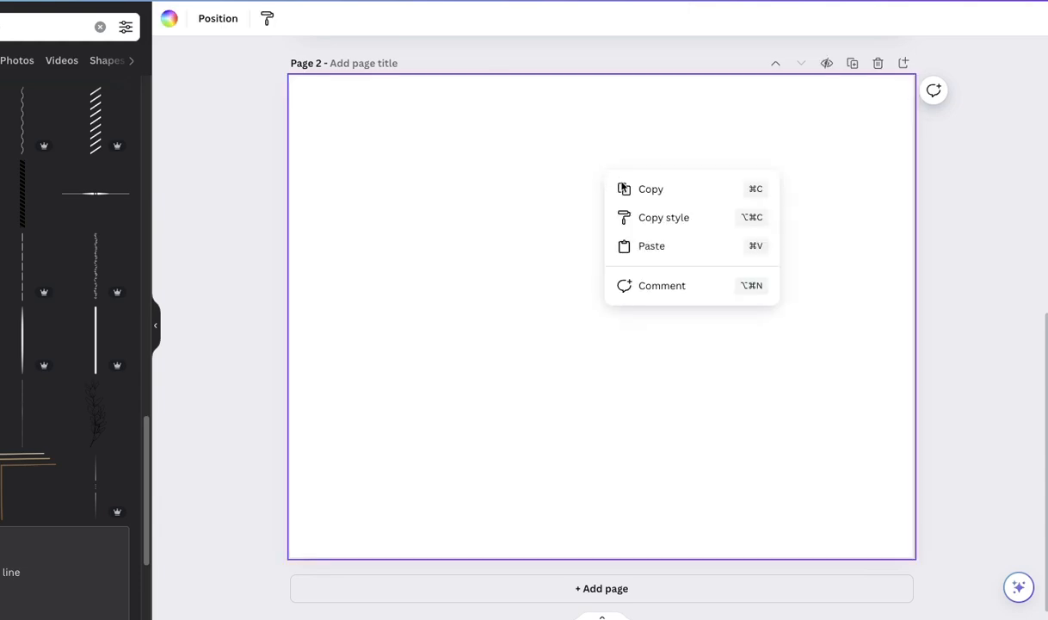
{"action": "left_click", "coordinate": [652, 249]}
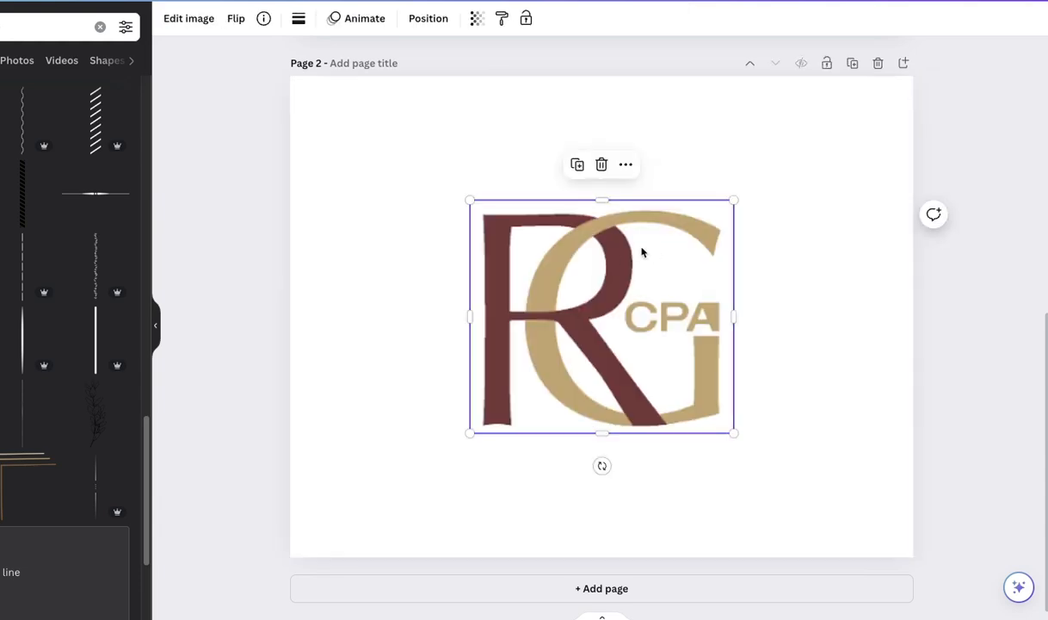
{"action": "left_click_drag", "start_coordinate": [469, 200], "coordinate": [641, 316]}
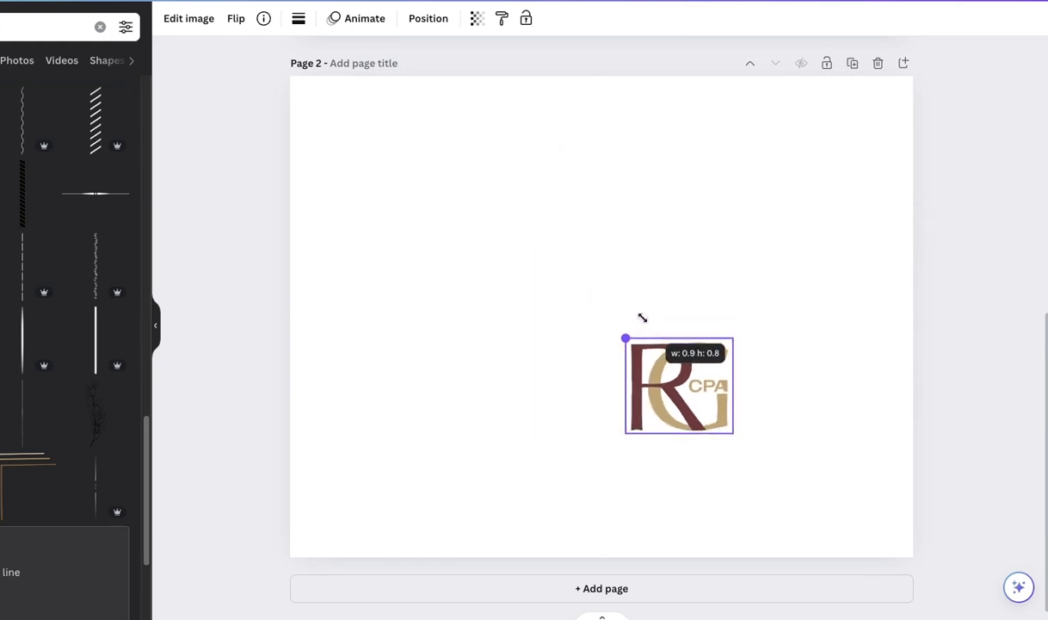
{"action": "left_click_drag", "start_coordinate": [706, 374], "coordinate": [814, 149]}
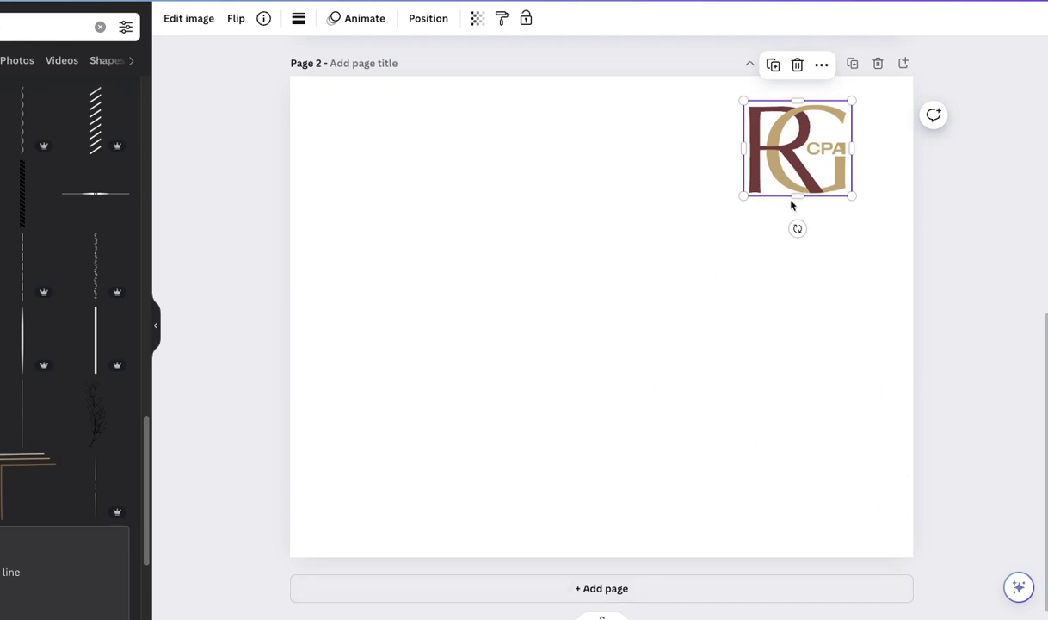
{"action": "mouse_move", "coordinate": [813, 149]}
{"action": "left_mouse_down"}
{"action": "mouse_move", "coordinate": [797, 168]}
{"action": "mouse_move", "coordinate": [801, 160]}
{"action": "left_mouse_up"}
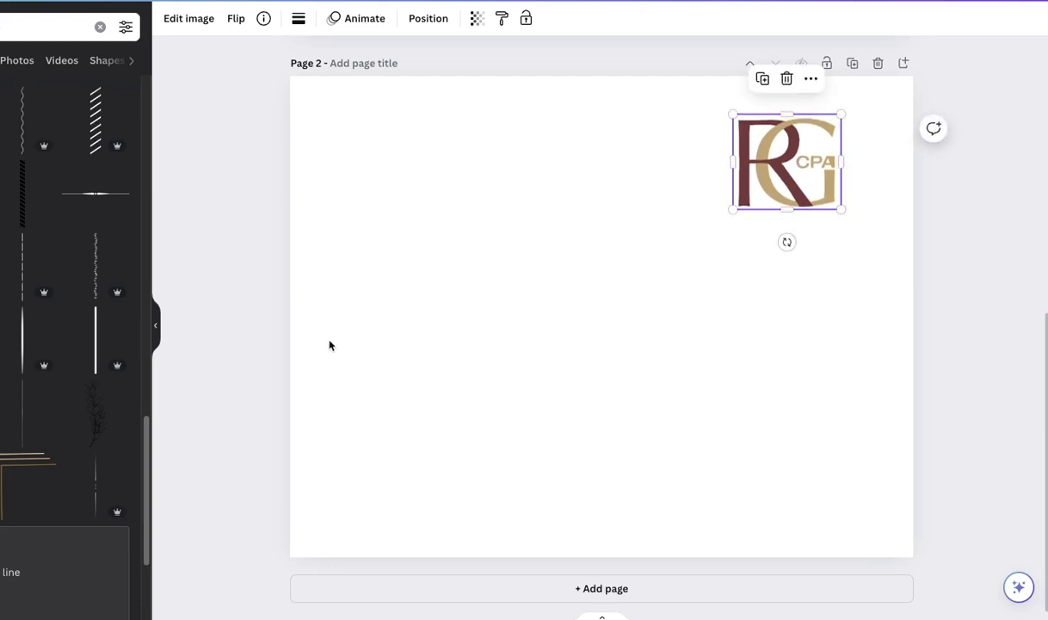
Add the brown tapered wavy vertical line to the middle of page 2 and shift the CPA logo slightly toward the page's center.
{"action": "scroll", "coordinate": [52, 365], "scroll_direction": "up", "scroll_amount": 2}
{"action": "scroll", "coordinate": [67, 363], "scroll_direction": "up", "scroll_amount": 8}
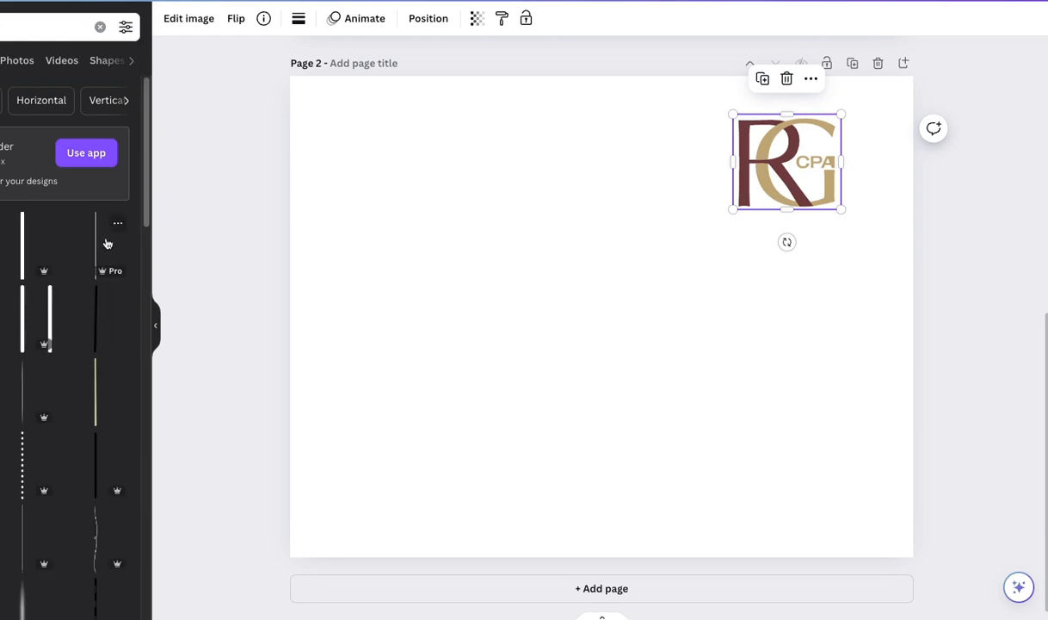
{"action": "scroll", "coordinate": [80, 410], "scroll_direction": "down", "scroll_amount": 5}
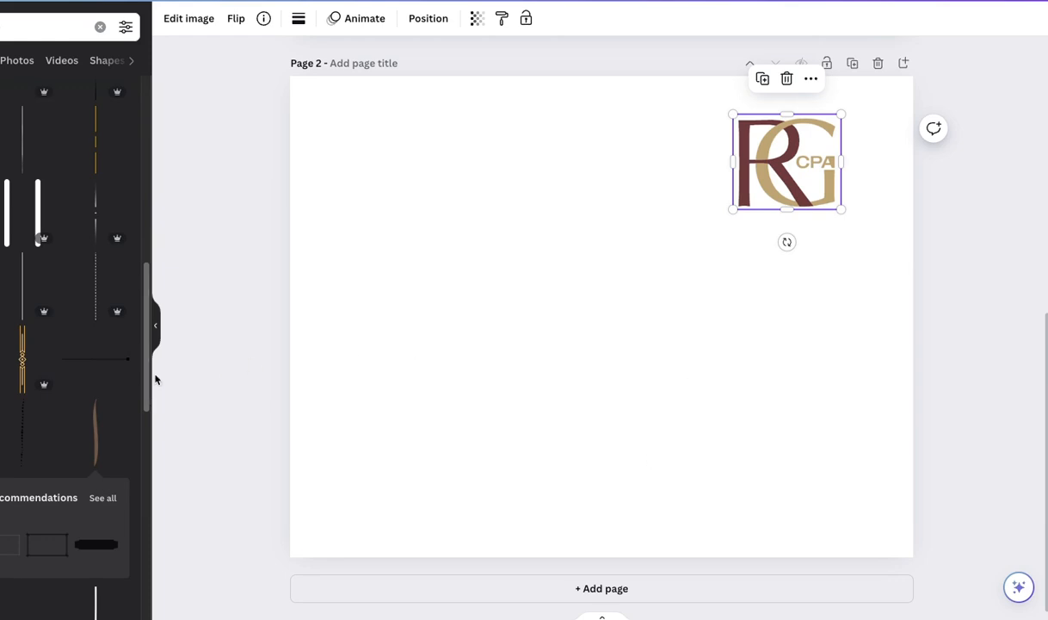
{"action": "left_click", "coordinate": [94, 427]}
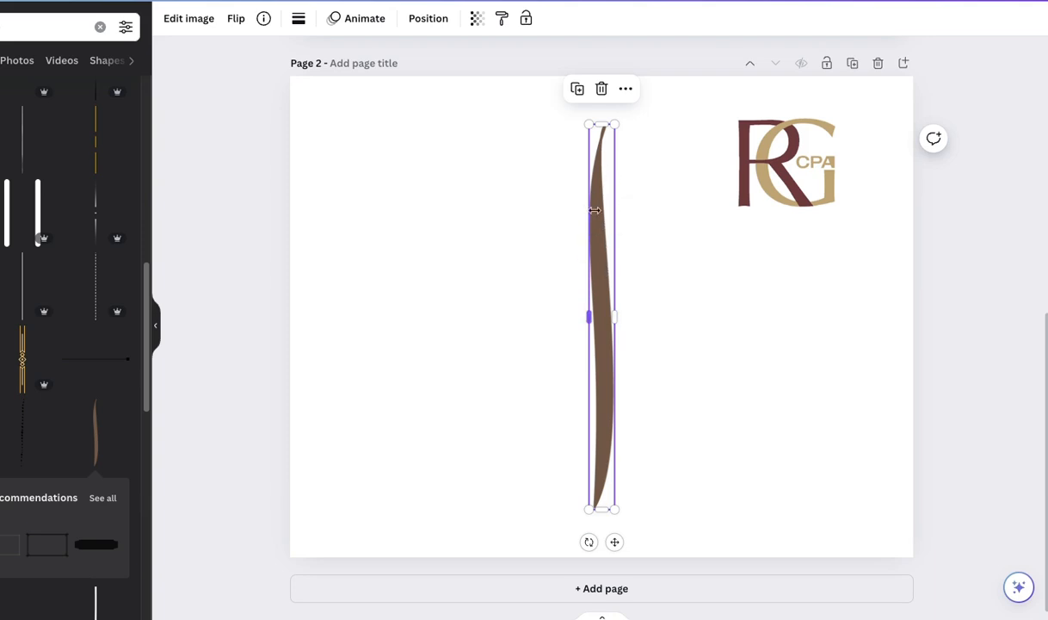
{"action": "left_click_drag", "start_coordinate": [738, 198], "coordinate": [713, 198]}
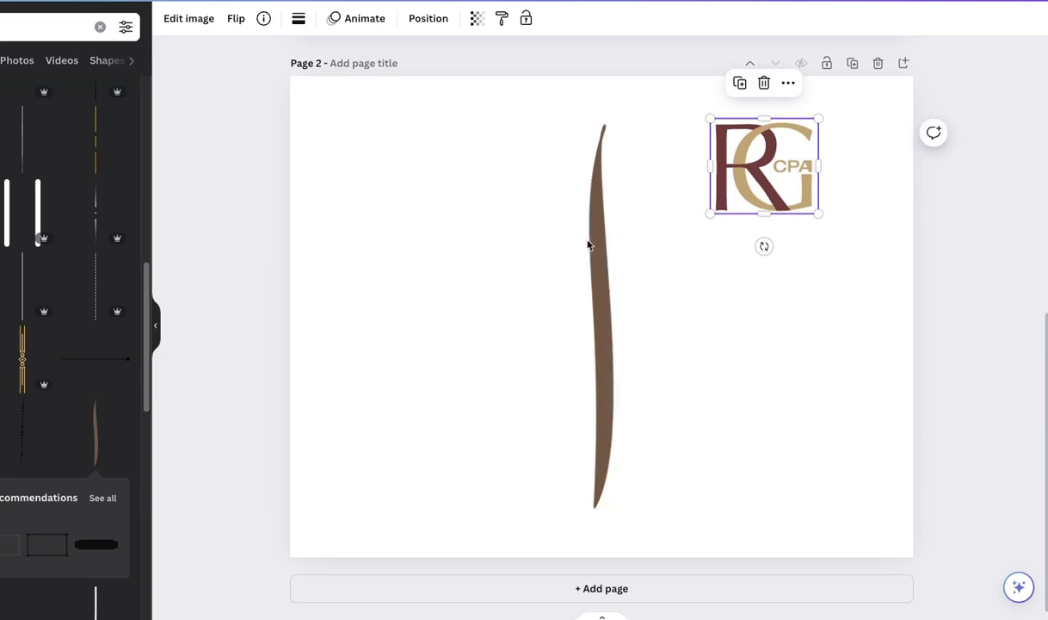
{"action": "left_click", "coordinate": [704, 247]}
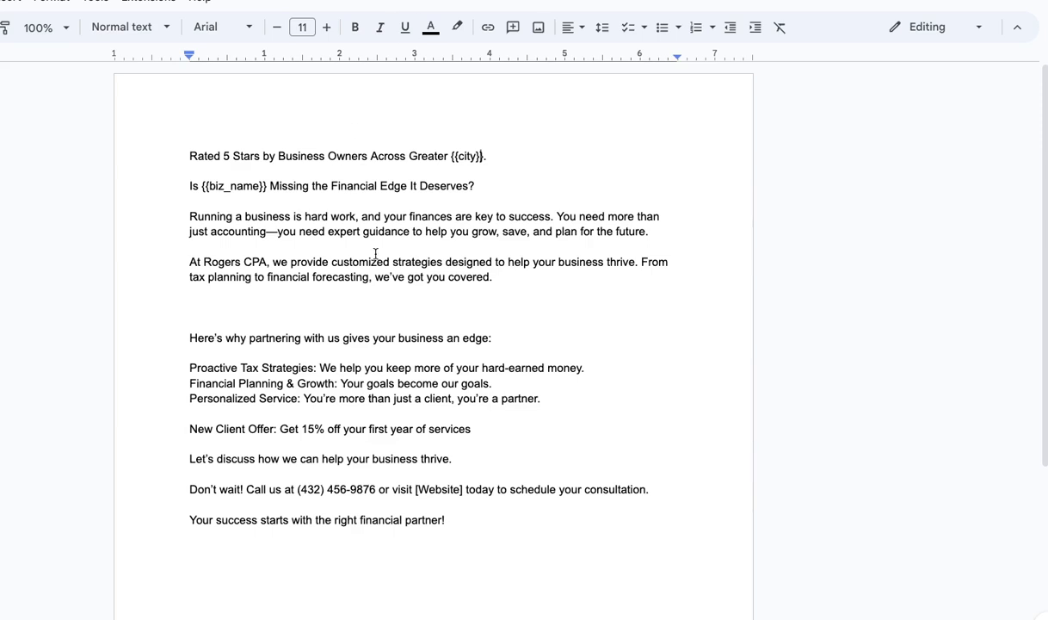
Switch to the Google Docs copy and copy the line "New Client Offer: Get 15% off your first year of services".
{"action": "scroll", "coordinate": [297, 312], "scroll_direction": "down", "scroll_amount": 5}
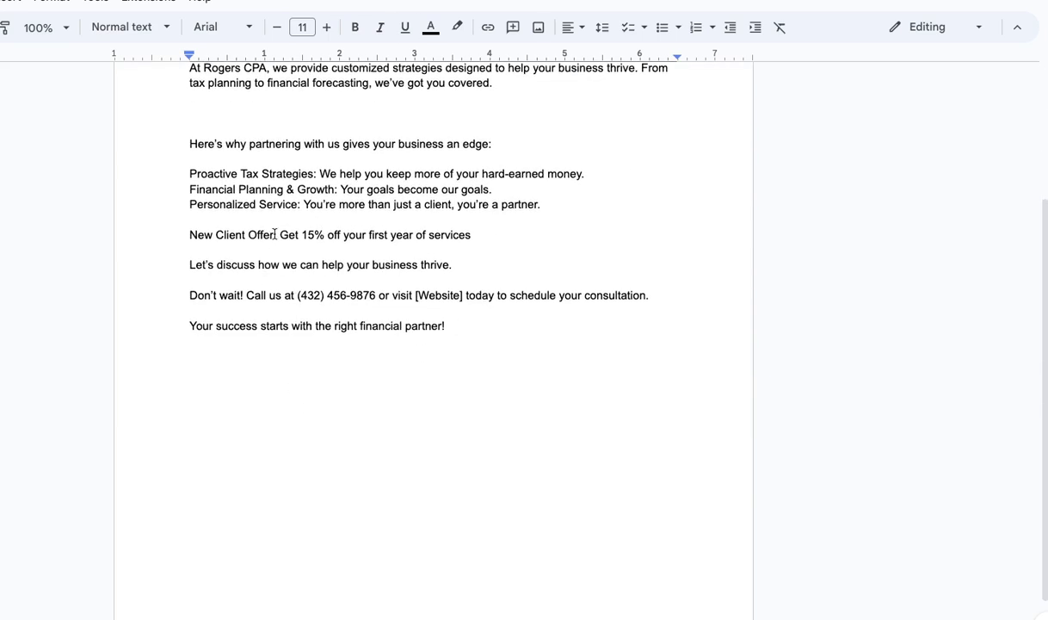
{"action": "left_click_drag", "start_coordinate": [190, 235], "coordinate": [478, 234]}
{"action": "left_click", "coordinate": [476, 235]}
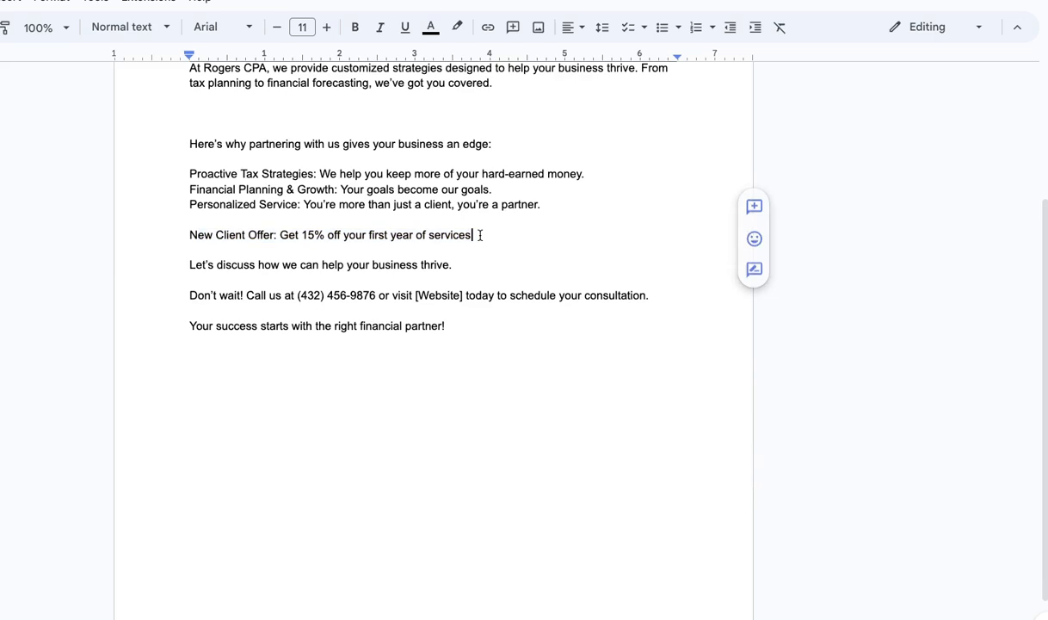
{"action": "left_click", "coordinate": [280, 235]}
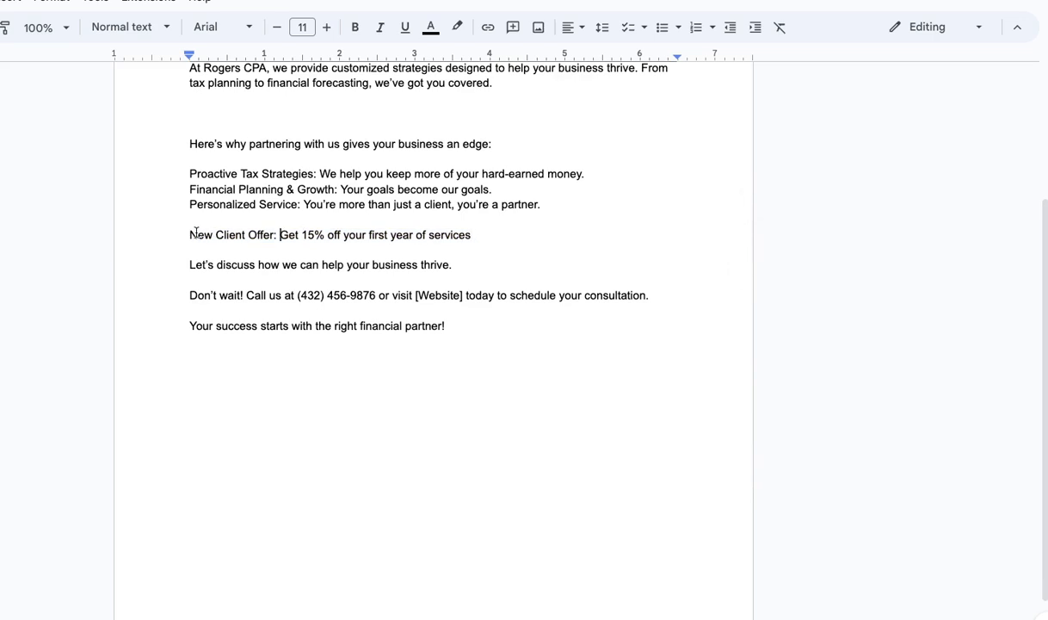
{"action": "left_click_drag", "start_coordinate": [190, 235], "coordinate": [483, 238]}
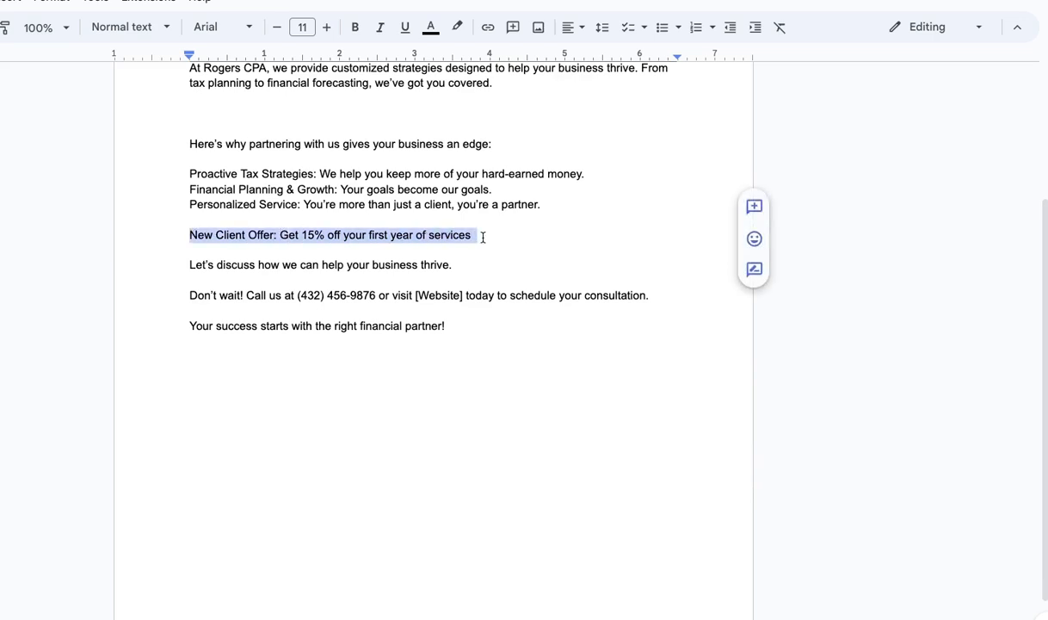
{"action": "right_click", "coordinate": [462, 239]}
{"action": "left_click", "coordinate": [483, 275]}
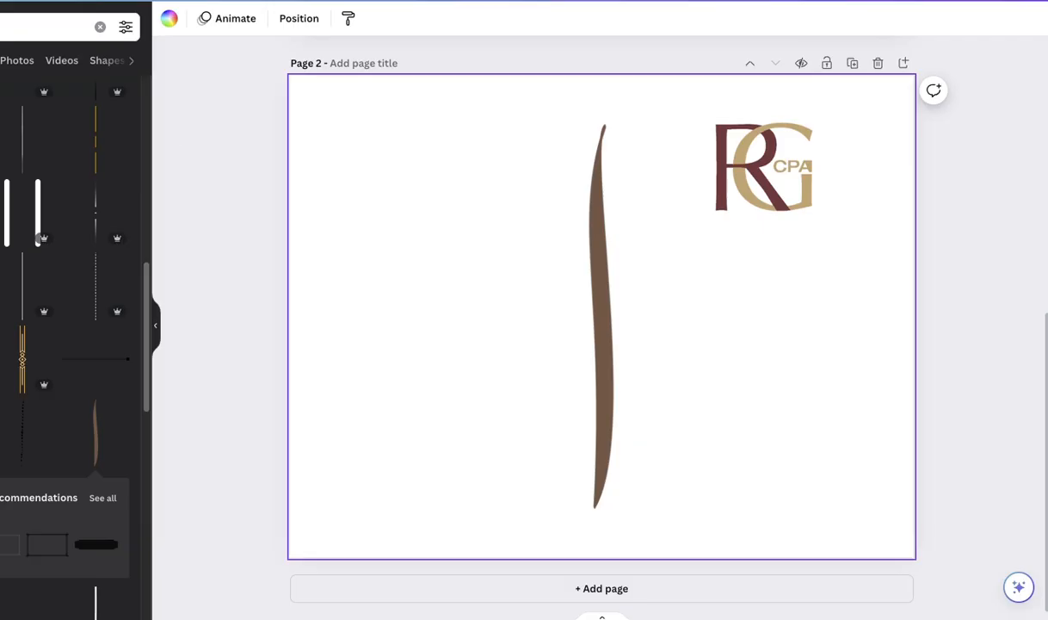
Return to the Canva postcard, clear the element search, and add a many-pointed starburst shape in the lower-left area of page 2.
{"action": "left_click", "coordinate": [100, 31]}
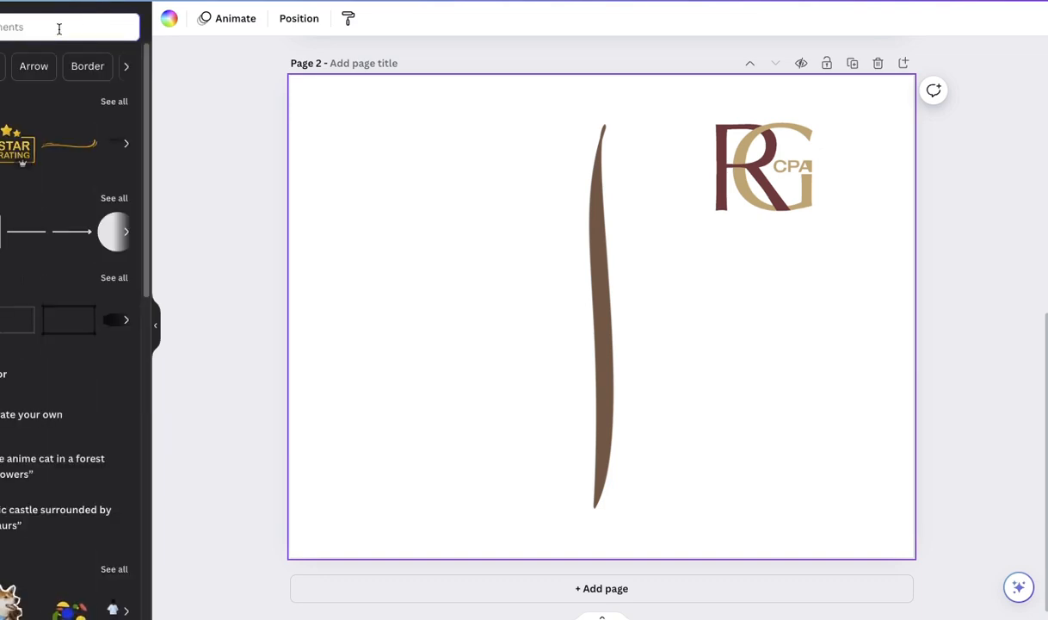
{"action": "left_click", "coordinate": [128, 234]}
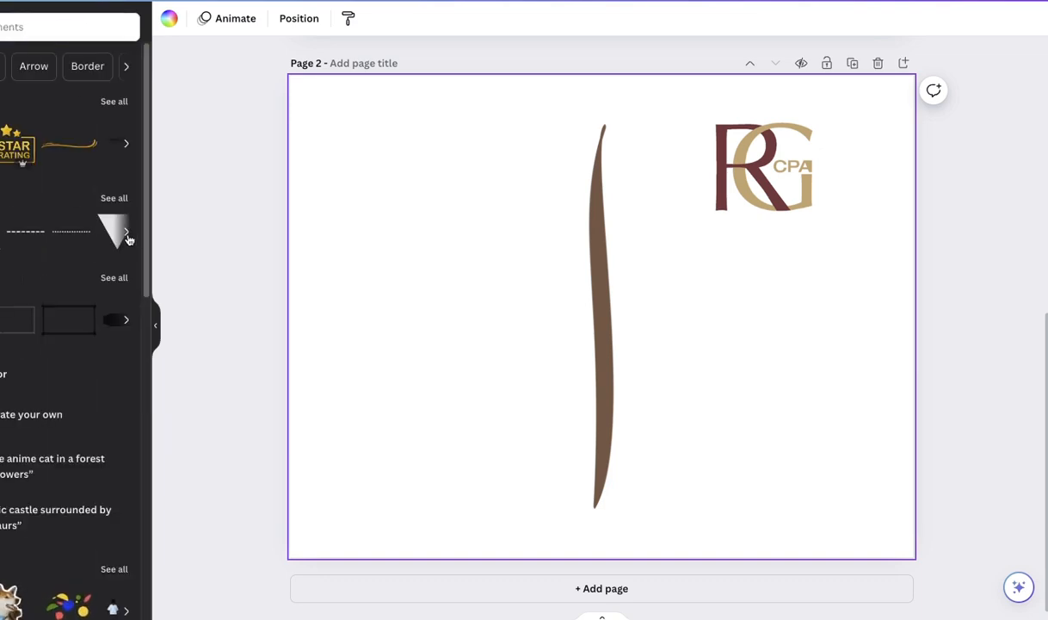
{"action": "left_click", "coordinate": [123, 198]}
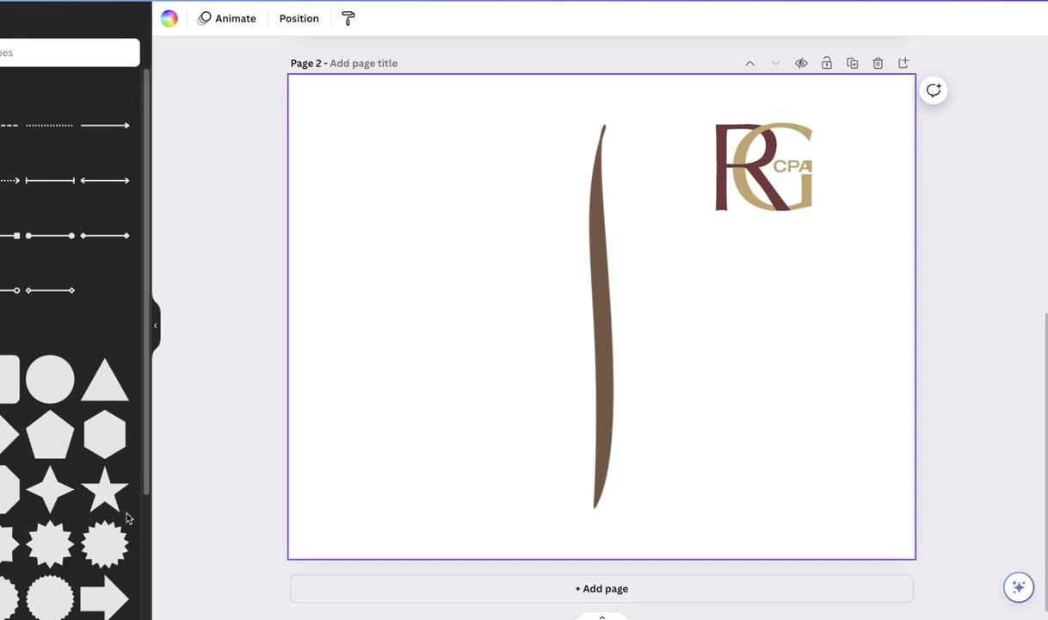
{"action": "scroll", "coordinate": [38, 517], "scroll_direction": "down", "scroll_amount": 1}
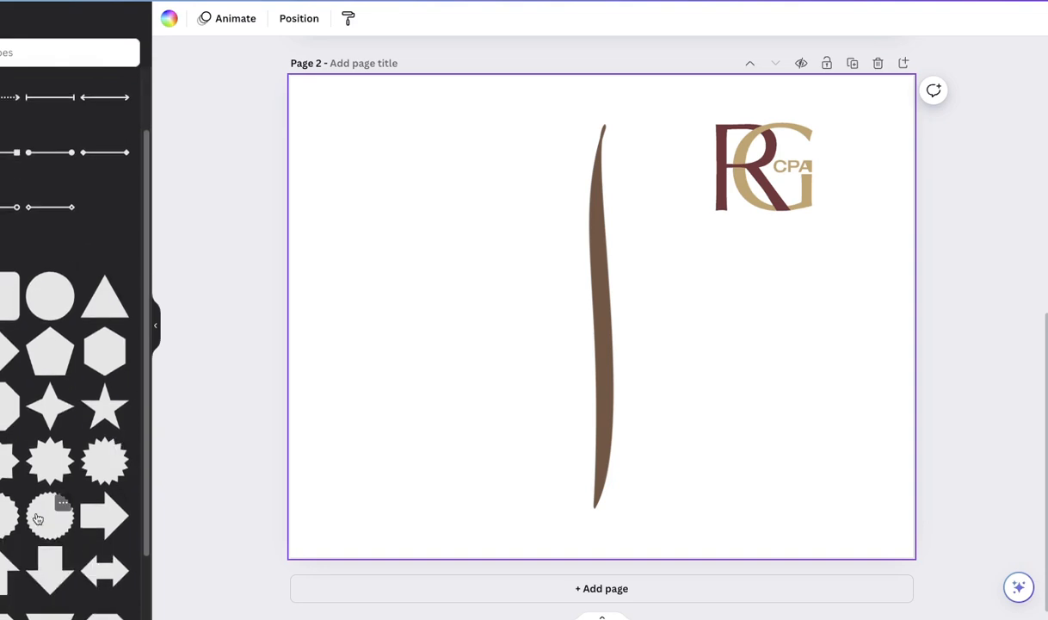
{"action": "left_click", "coordinate": [93, 443]}
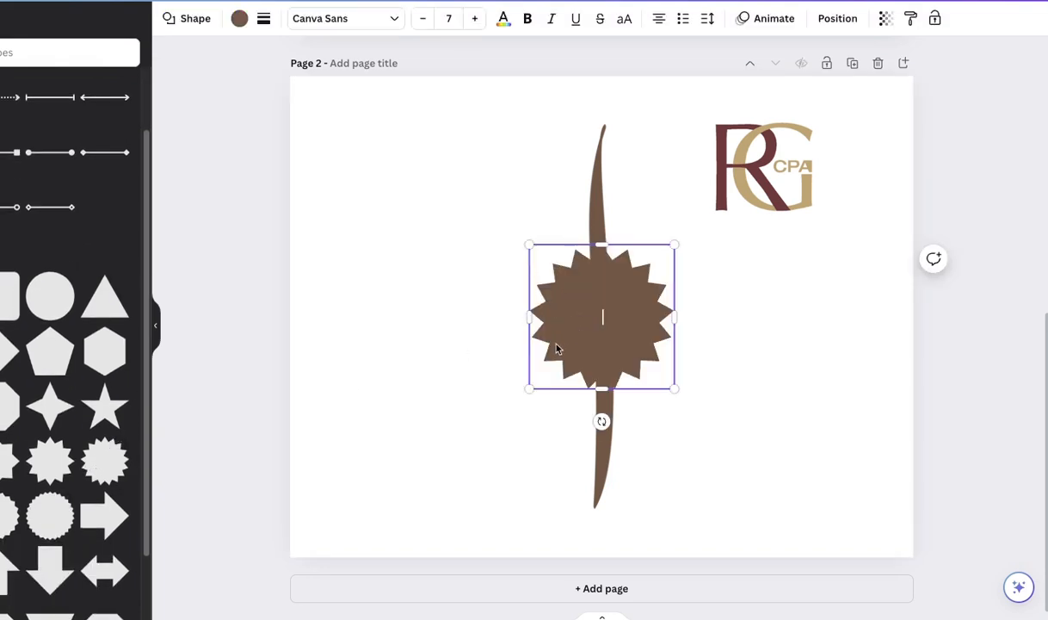
{"action": "left_click_drag", "start_coordinate": [551, 344], "coordinate": [370, 440]}
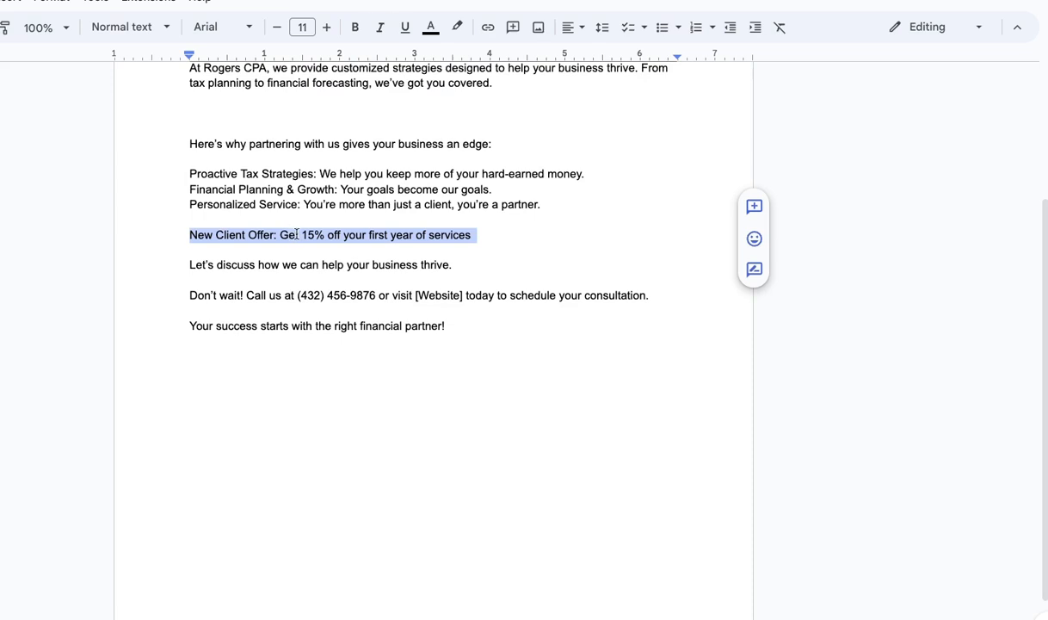
Copy the New Client Offer line from Google Docs again and paste it as text inside the starburst in Canva.
{"action": "right_click", "coordinate": [296, 234]}
{"action": "left_click", "coordinate": [340, 277]}
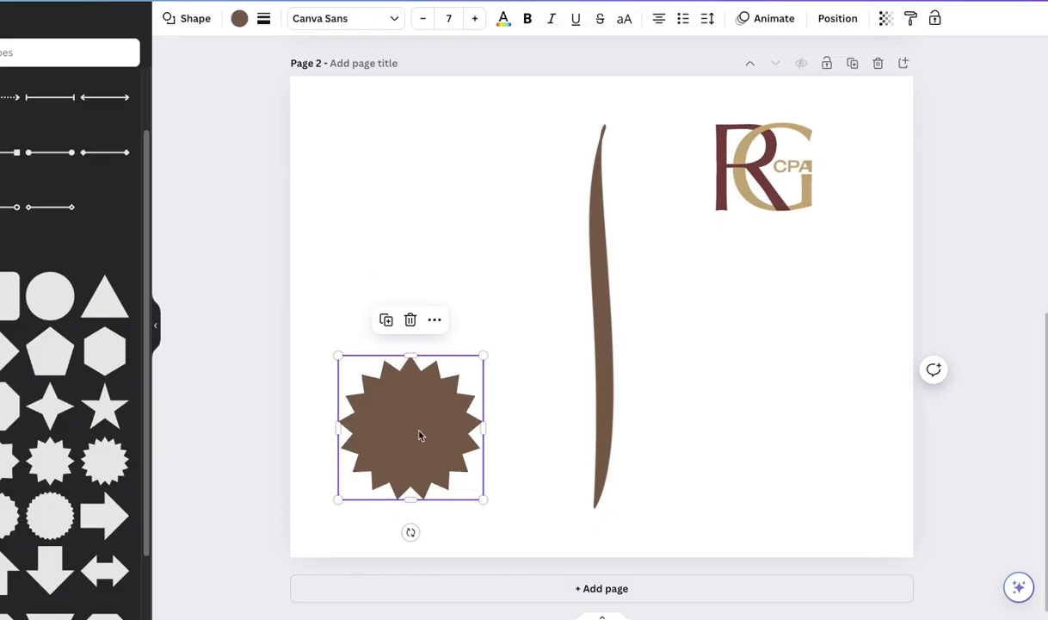
{"action": "right_click", "coordinate": [419, 434]}
{"action": "left_click", "coordinate": [389, 417]}
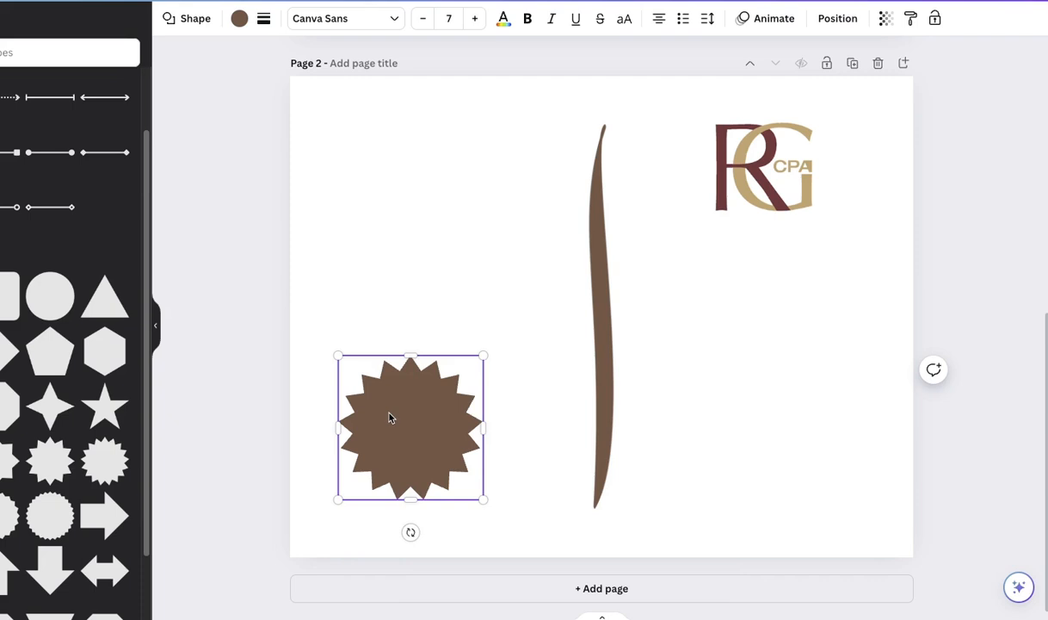
{"action": "key", "text": "ctrl+v"}
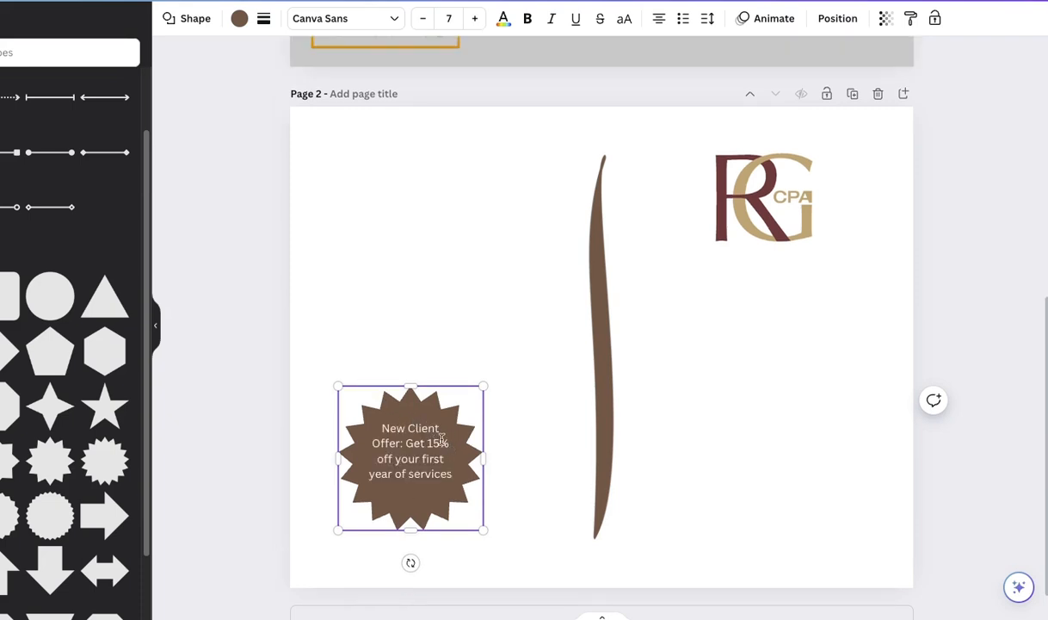
Widen the starburst slightly and make "Get 15% off" bold in its text.
{"action": "left_click_drag", "start_coordinate": [483, 458], "coordinate": [492, 456]}
{"action": "left_click_drag", "start_coordinate": [370, 444], "coordinate": [433, 443]}
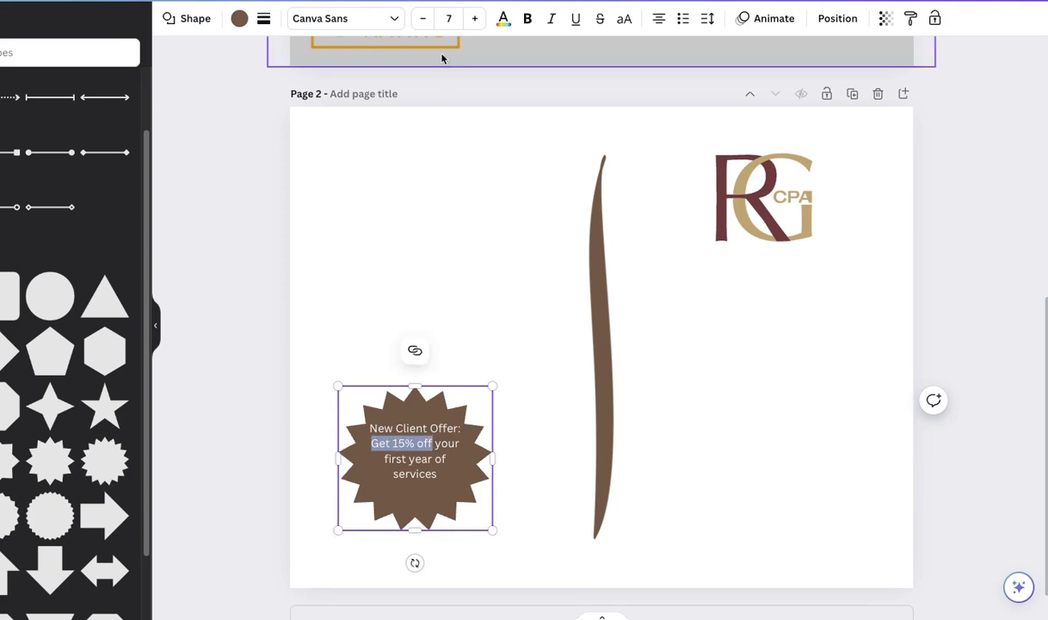
{"action": "left_click", "coordinate": [527, 18]}
{"action": "left_click", "coordinate": [521, 355]}
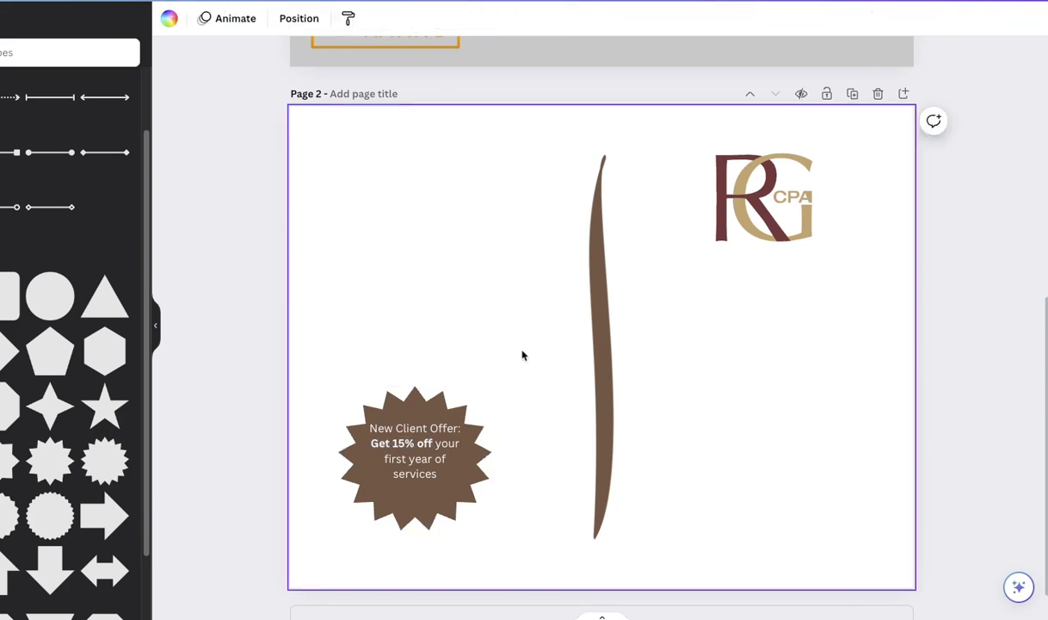
Tilt the starburst slightly counterclockwise and move it close to the lower-left corner of page 2.
{"action": "left_click", "coordinate": [415, 497]}
{"action": "key", "text": "Return"}
{"action": "key", "text": "BackSpace"}
{"action": "scroll", "coordinate": [465, 447], "scroll_direction": "down", "scroll_amount": 1}
{"action": "mouse_move", "coordinate": [420, 557]}
{"action": "left_mouse_down"}
{"action": "mouse_move", "coordinate": [462, 584]}
{"action": "mouse_move", "coordinate": [429, 556]}
{"action": "left_mouse_up"}
{"action": "left_click_drag", "start_coordinate": [405, 454], "coordinate": [394, 475]}
{"action": "left_click", "coordinate": [541, 372]}
{"action": "left_click_drag", "start_coordinate": [423, 433], "coordinate": [387, 469]}
{"action": "mouse_move", "coordinate": [444, 409]}
{"action": "left_mouse_down"}
{"action": "mouse_move", "coordinate": [433, 418]}
{"action": "mouse_move", "coordinate": [444, 408]}
{"action": "left_mouse_up"}
{"action": "left_click", "coordinate": [538, 432]}
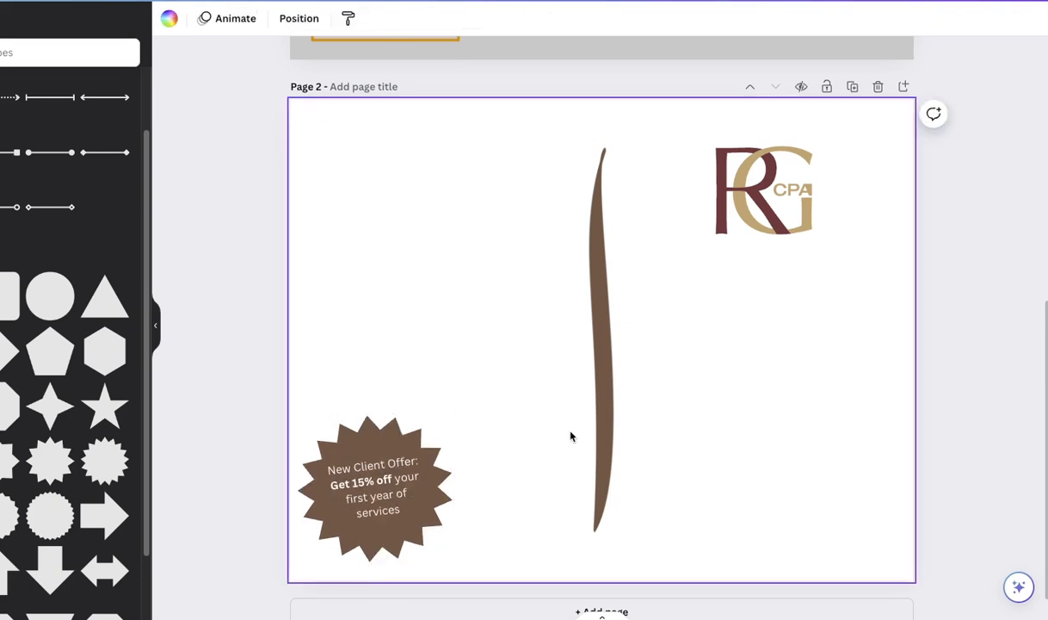
Stretch the brown vertical line at both ends so it spans nearly the full height of page 2.
{"action": "left_click", "coordinate": [597, 257]}
{"action": "left_click_drag", "start_coordinate": [604, 148], "coordinate": [603, 121]}
{"action": "left_click_drag", "start_coordinate": [597, 532], "coordinate": [599, 568]}
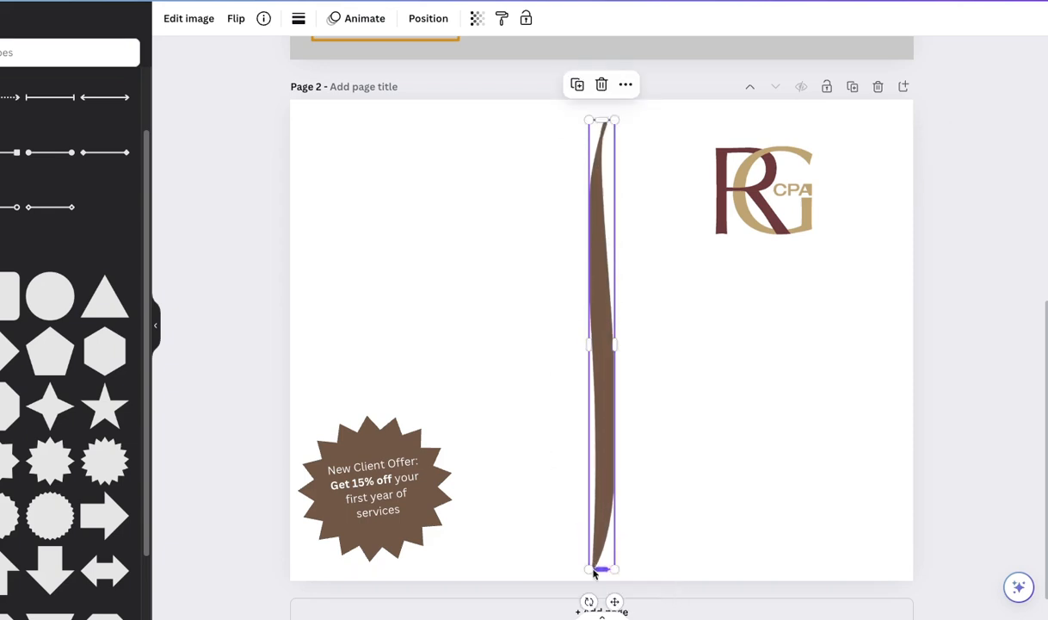
{"action": "left_click_drag", "start_coordinate": [612, 344], "coordinate": [601, 320]}
{"action": "left_click", "coordinate": [576, 353]}
{"action": "left_click", "coordinate": [600, 335]}
{"action": "left_click", "coordinate": [576, 335]}
{"action": "left_click", "coordinate": [548, 334]}
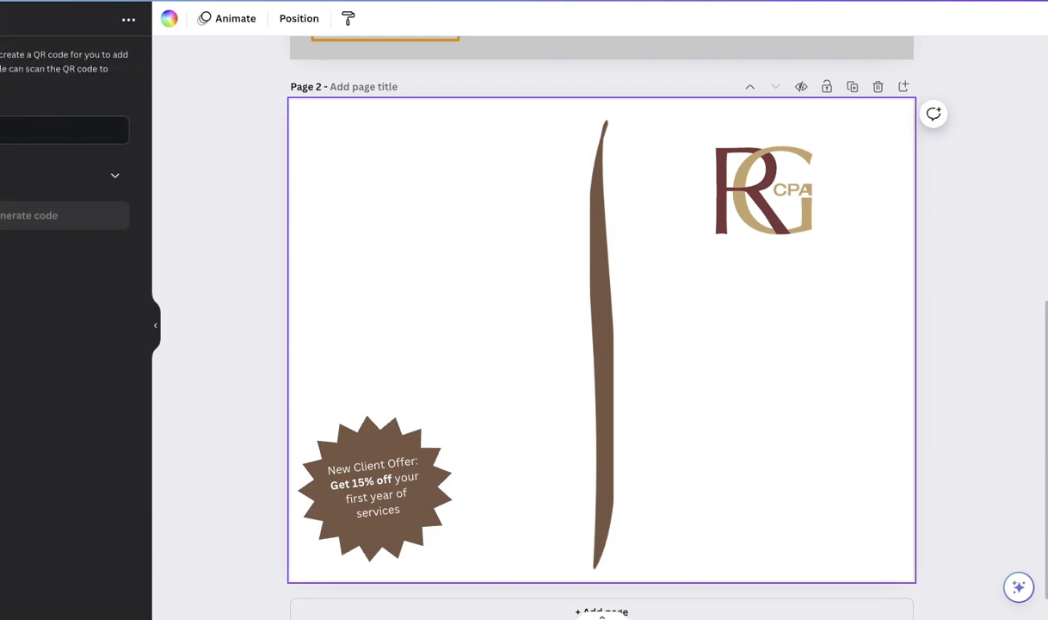
Paste the copied link into the QR code generator and generate the code on page 2.
{"action": "left_click", "coordinate": [6, 130]}
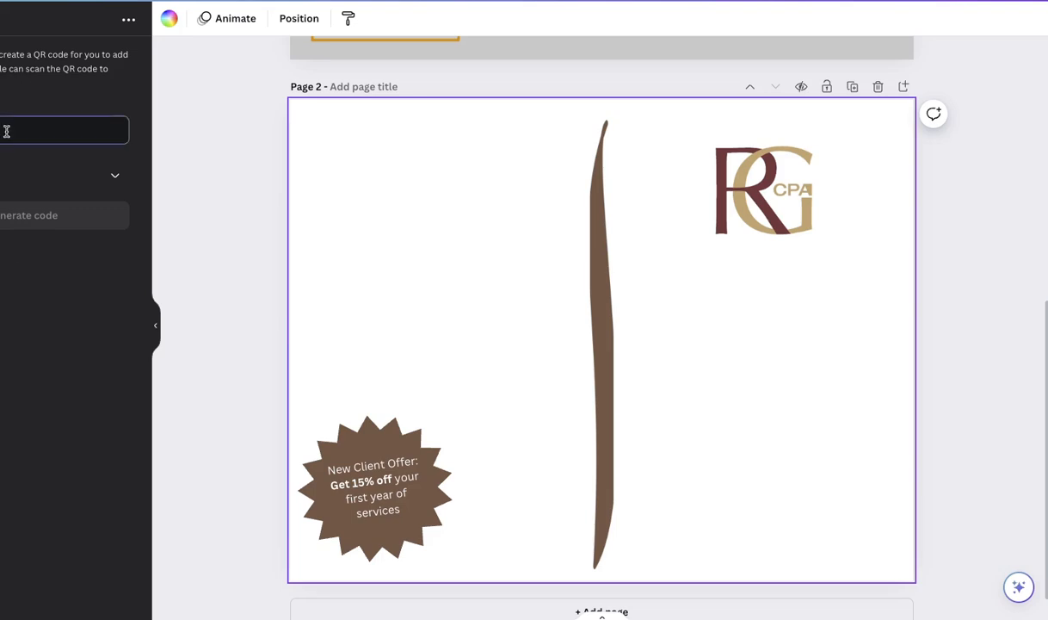
{"action": "key", "text": "ctrl+v"}
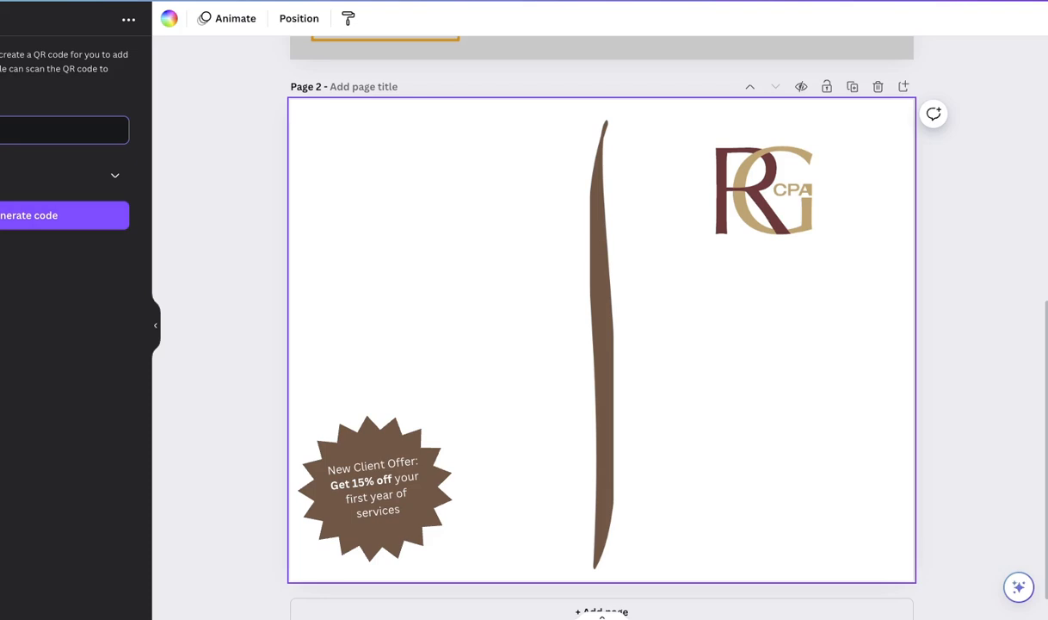
{"action": "left_click", "coordinate": [24, 222]}
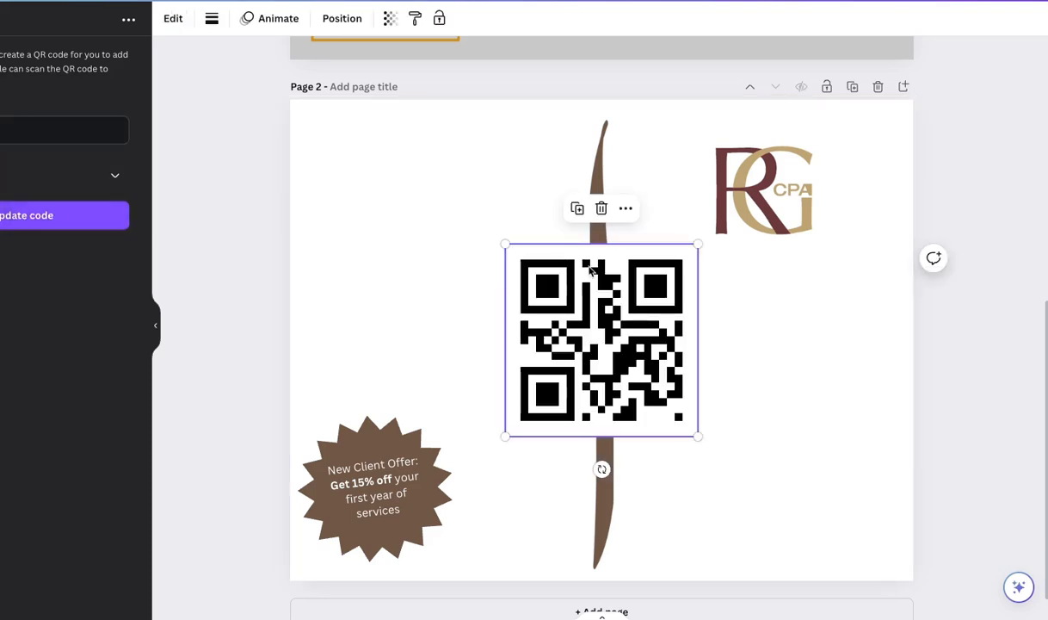
Shrink the QR code and place it between the starburst and the brown vertical line.
{"action": "left_click_drag", "start_coordinate": [506, 246], "coordinate": [609, 346]}
{"action": "left_click_drag", "start_coordinate": [651, 390], "coordinate": [521, 487]}
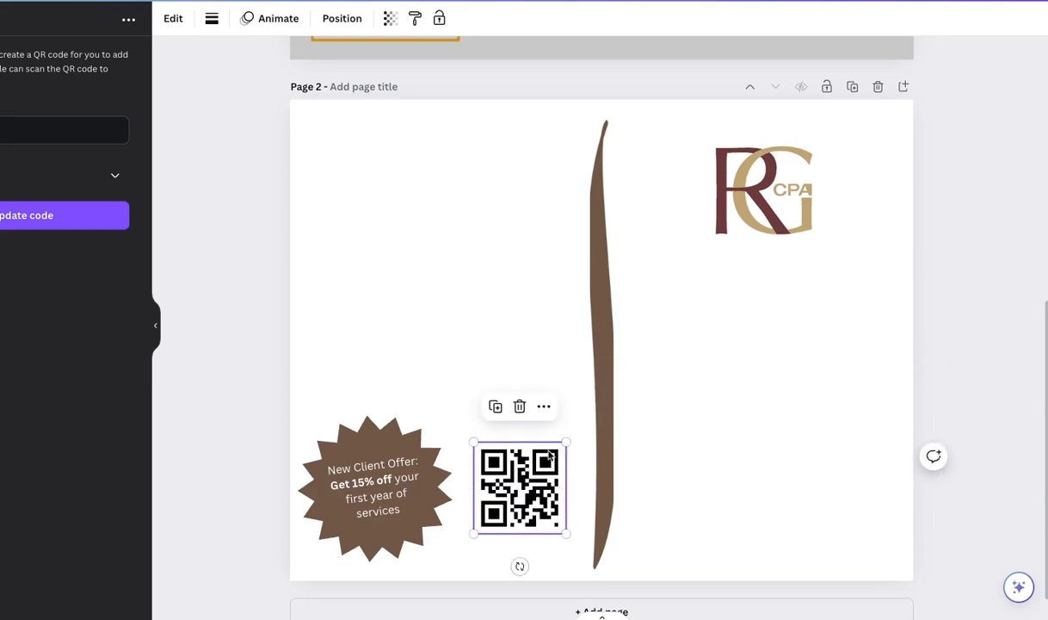
{"action": "left_click_drag", "start_coordinate": [566, 442], "coordinate": [580, 428]}
{"action": "left_click_drag", "start_coordinate": [527, 482], "coordinate": [520, 489]}
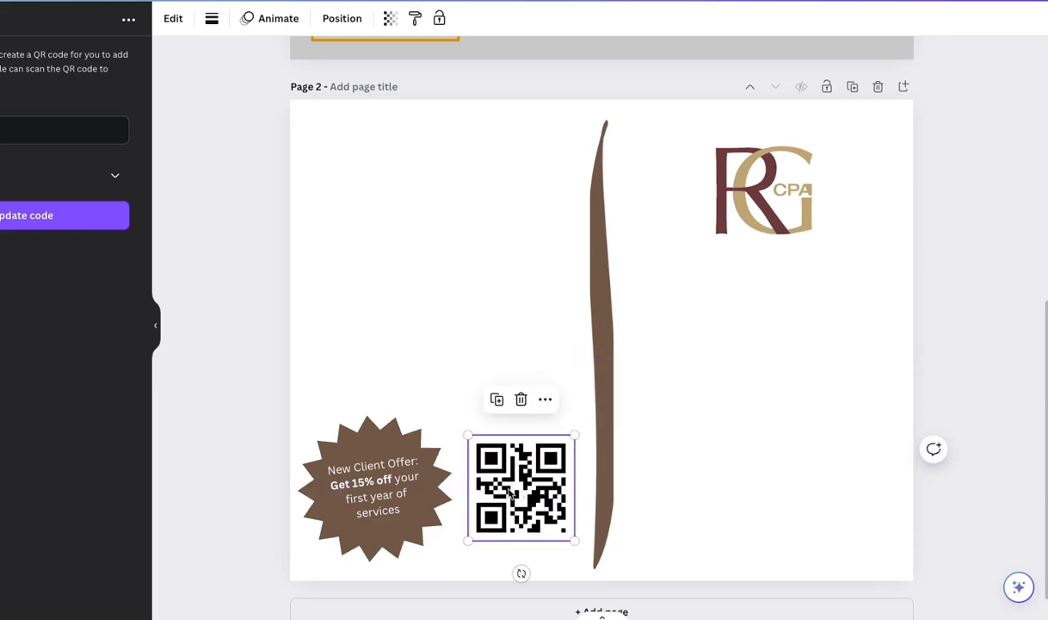
{"action": "left_click", "coordinate": [686, 484]}
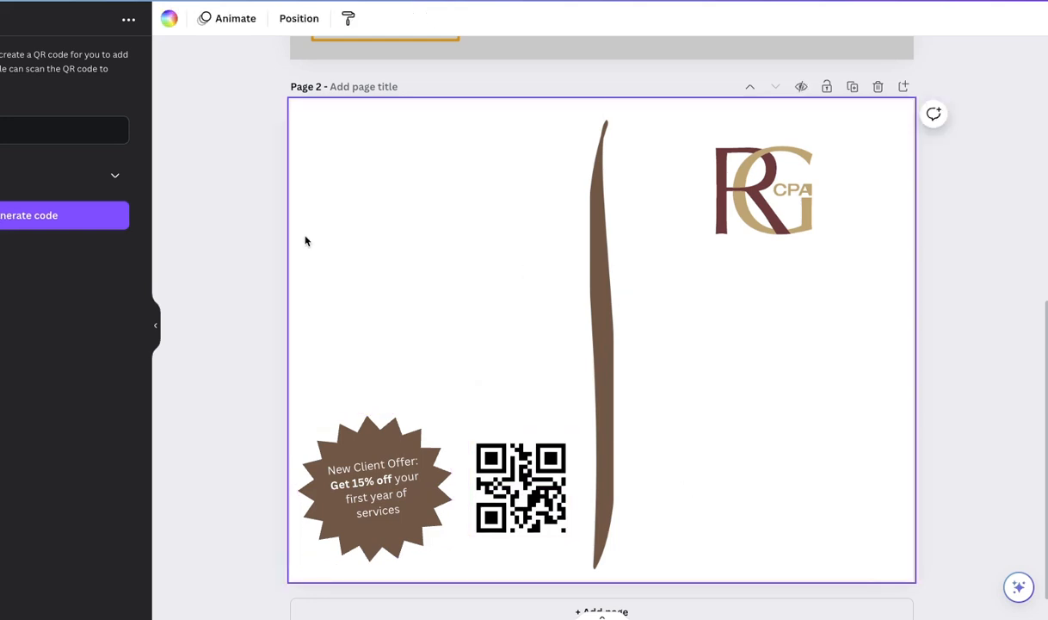
Review the layout of the postcard's front on page 1 and its back on page 2.
{"action": "left_click", "coordinate": [602, 303]}
{"action": "left_click", "coordinate": [388, 473]}
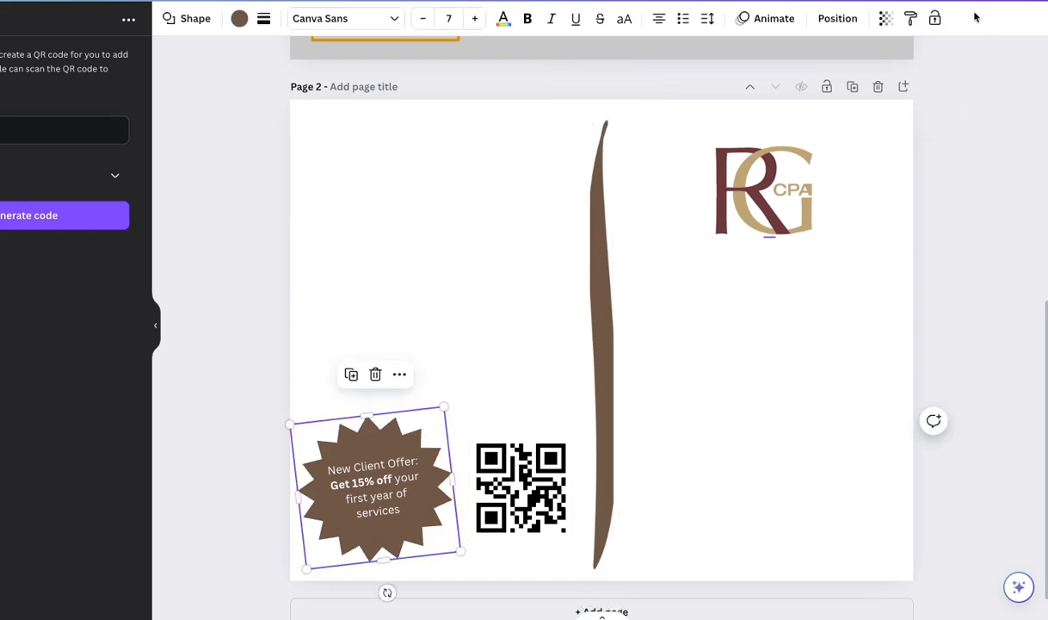
{"action": "scroll", "coordinate": [558, 274], "scroll_direction": "up", "scroll_amount": 6}
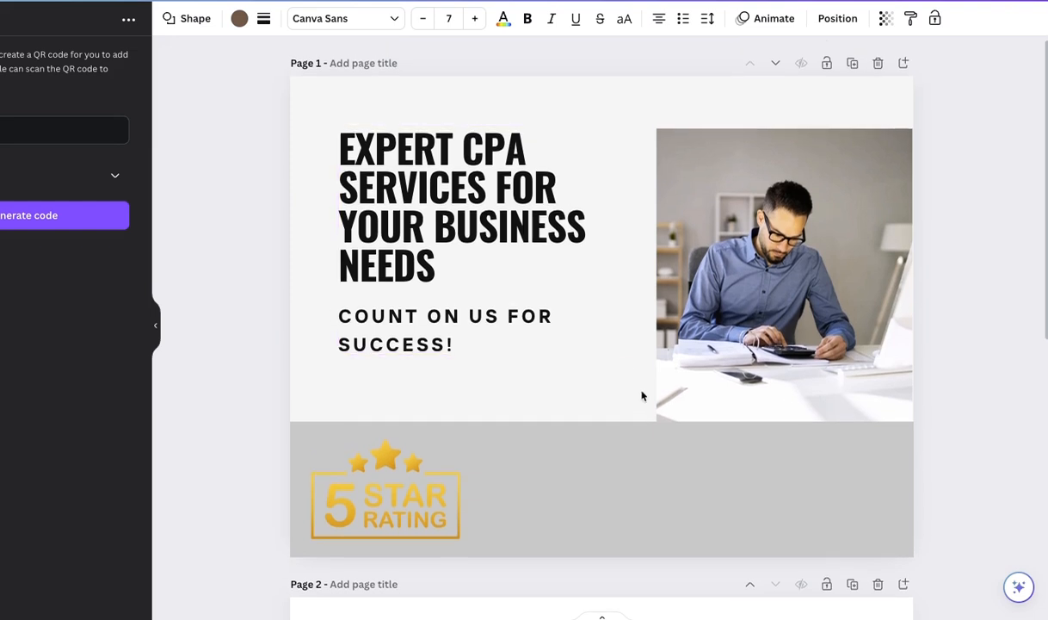
{"action": "scroll", "coordinate": [647, 404], "scroll_direction": "down", "scroll_amount": 6}
{"action": "scroll", "coordinate": [649, 405], "scroll_direction": "up", "scroll_amount": 6}
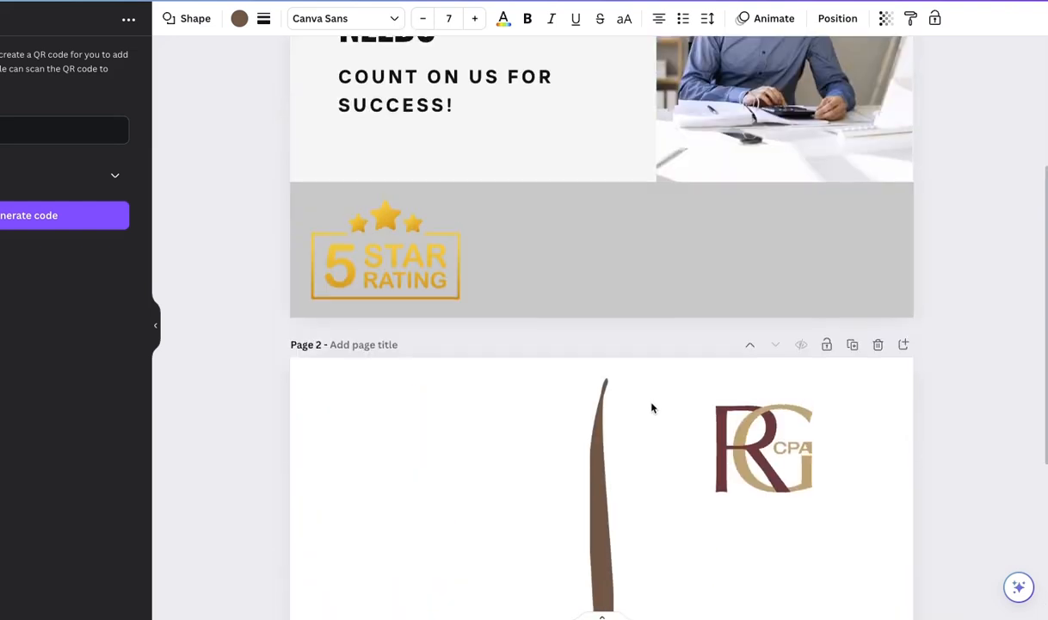
{"action": "scroll", "coordinate": [653, 408], "scroll_direction": "down", "scroll_amount": 6}
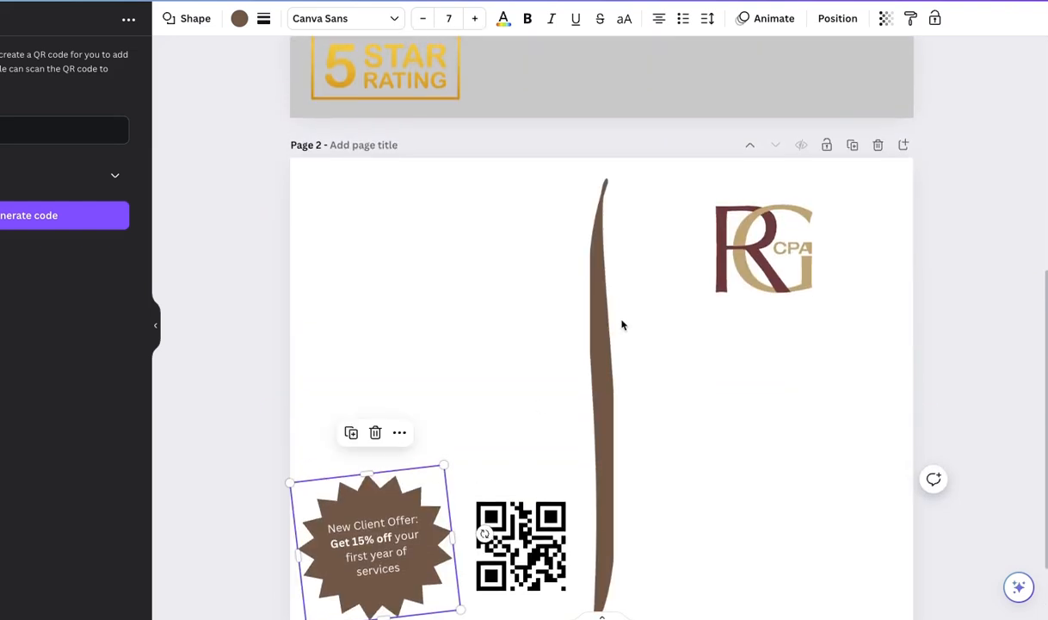
{"action": "scroll", "coordinate": [621, 323], "scroll_direction": "up", "scroll_amount": 6}
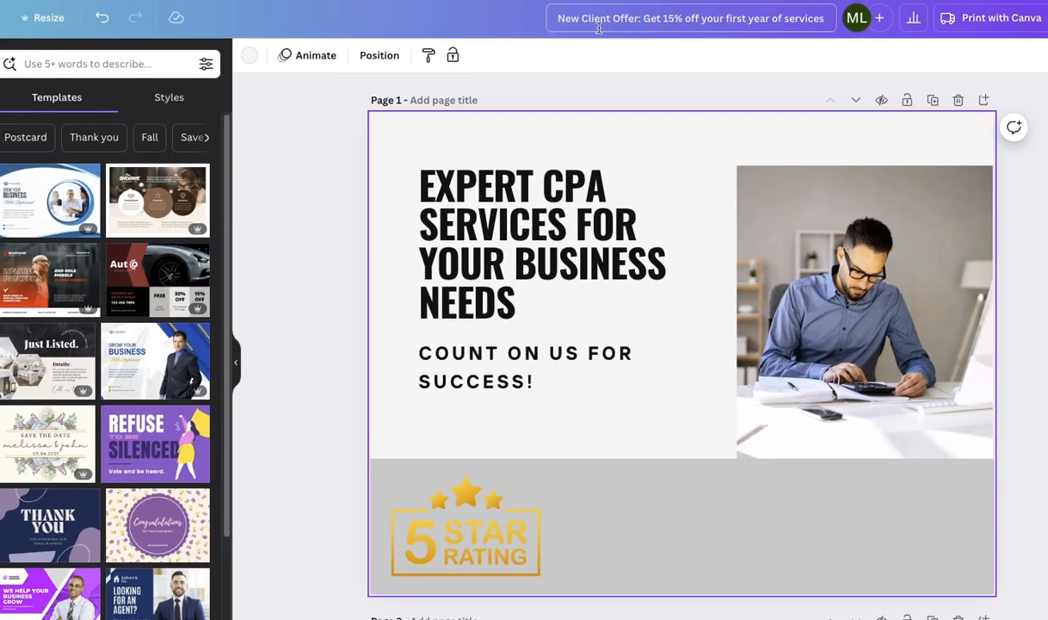
Resize all pages of this design to 9 × 6 in, applying it to the existing design instead of a copy.
{"action": "left_click", "coordinate": [48, 21]}
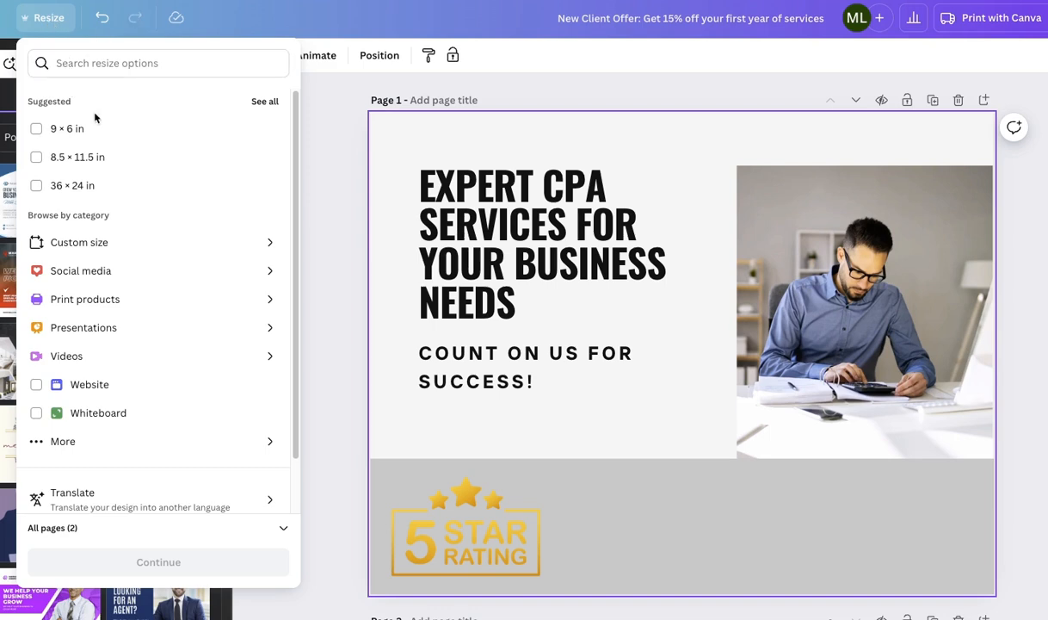
{"action": "left_click", "coordinate": [37, 130]}
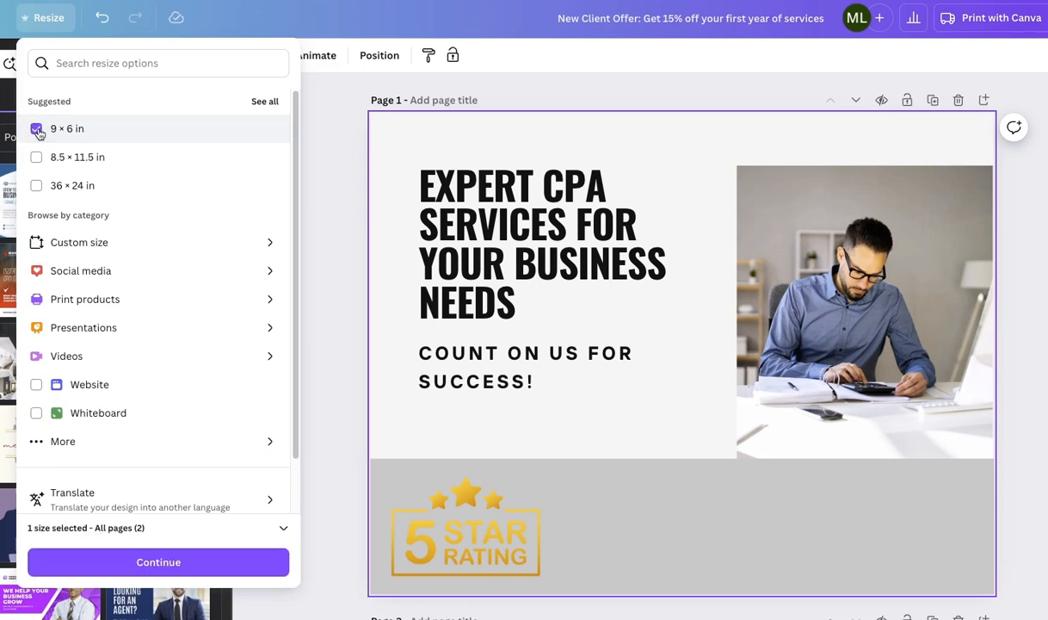
{"action": "left_click", "coordinate": [112, 567]}
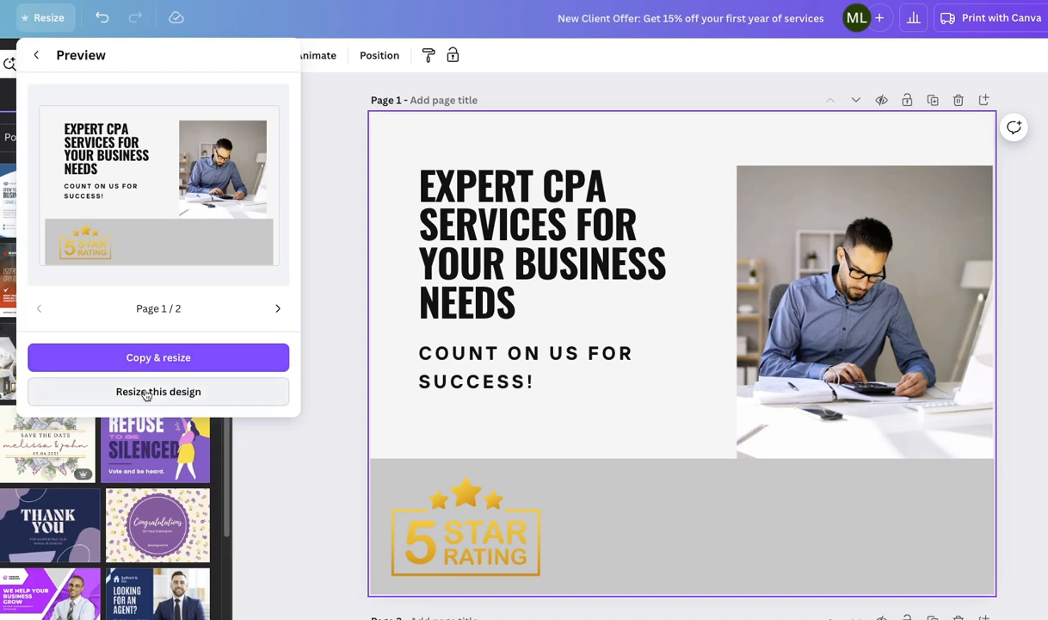
{"action": "left_click", "coordinate": [146, 392]}
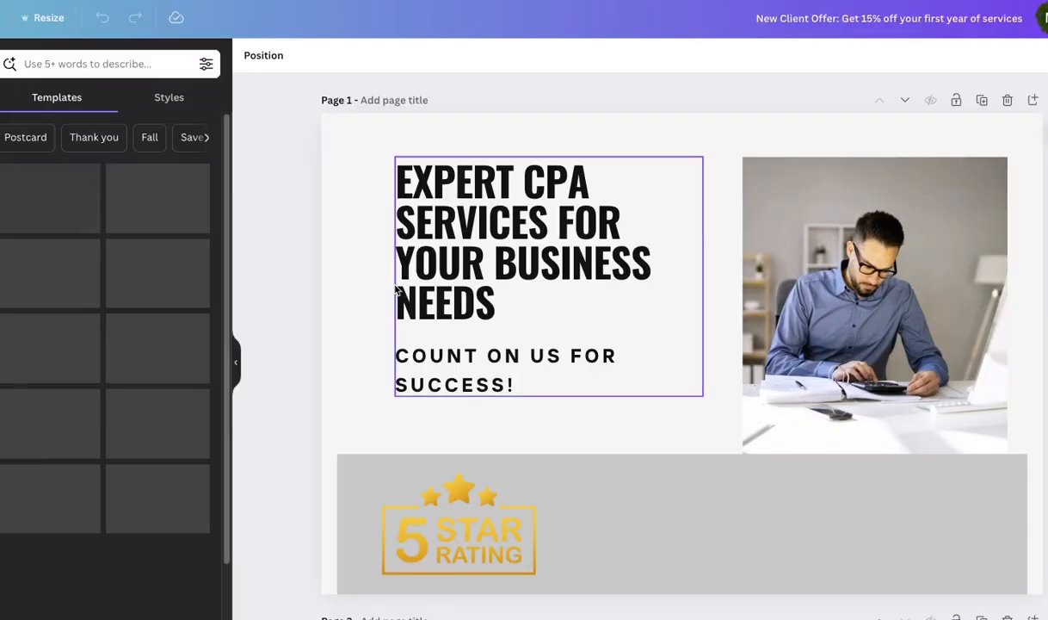
Move the grey band on page 1 so it sits flush with the page's left edge.
{"action": "scroll", "coordinate": [599, 368], "scroll_direction": "down", "scroll_amount": 3}
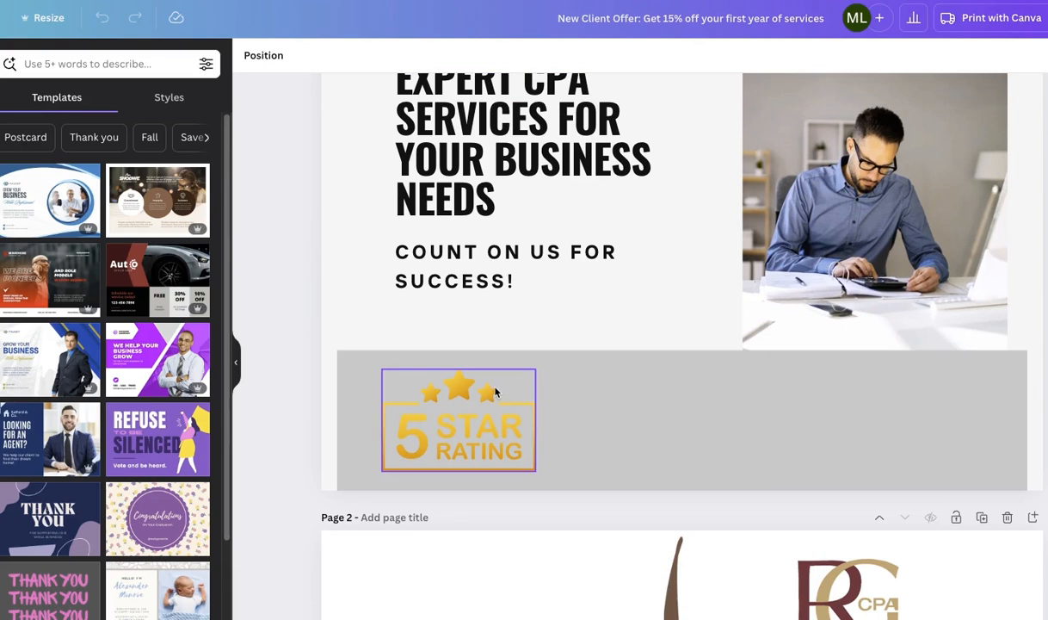
{"action": "left_click", "coordinate": [723, 380]}
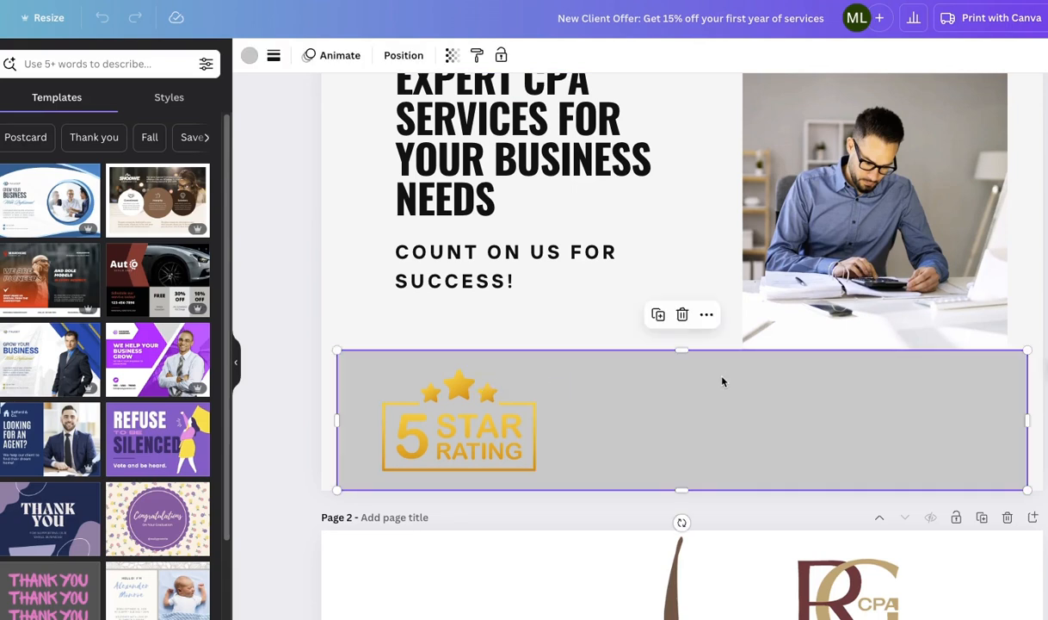
{"action": "left_click_drag", "start_coordinate": [721, 380], "coordinate": [710, 381]}
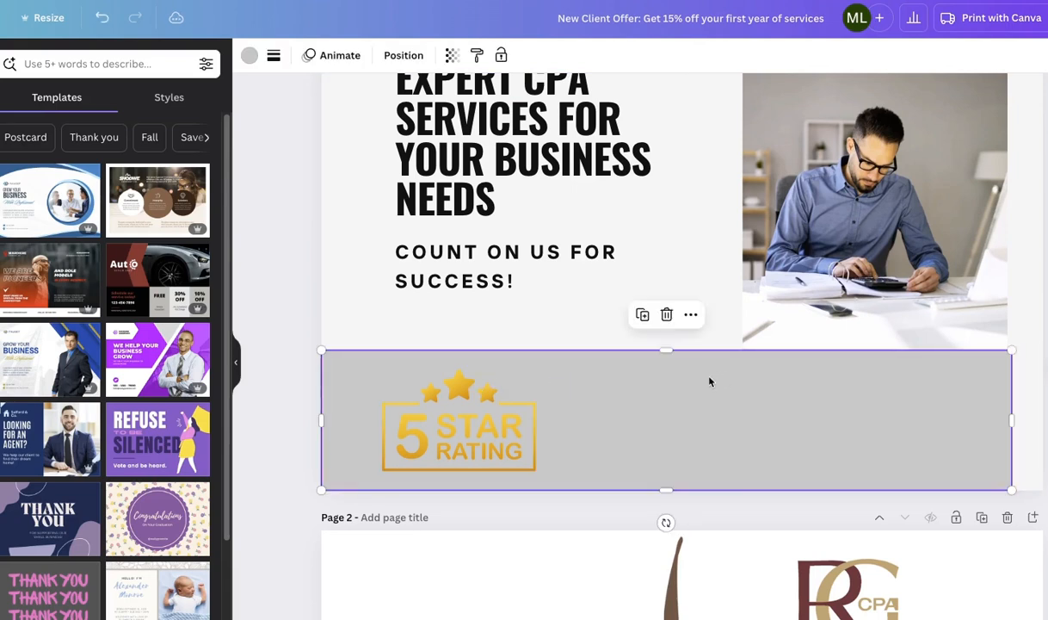
Set the font size of the New Client Offer text in the page 2 starburst to 9.3.
{"action": "scroll", "coordinate": [711, 380], "scroll_direction": "down", "scroll_amount": 5}
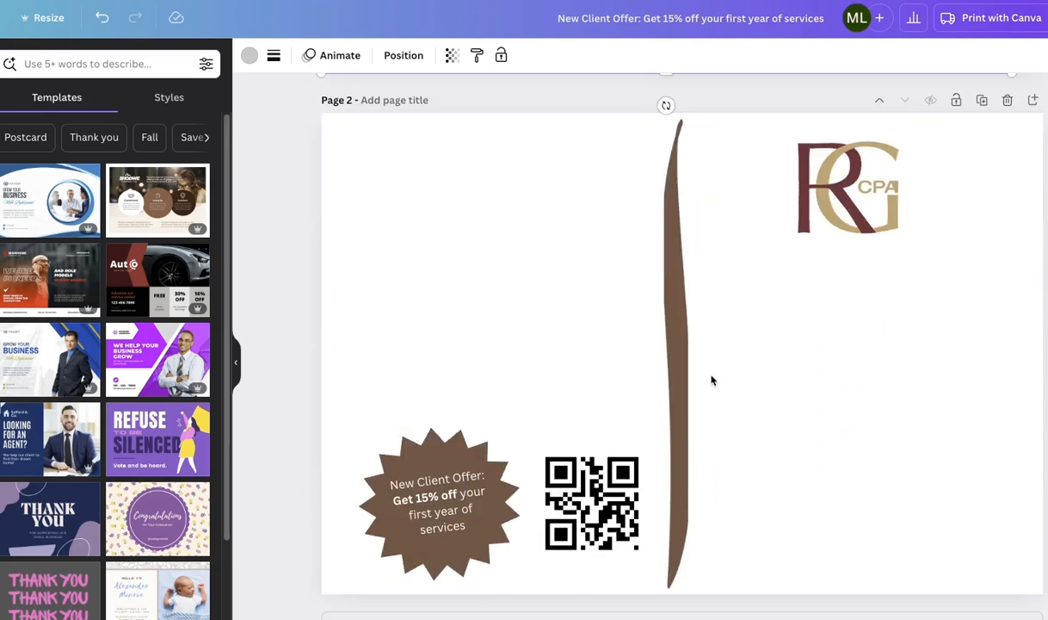
{"action": "left_click", "coordinate": [433, 458]}
{"action": "left_click_drag", "start_coordinate": [514, 421], "coordinate": [514, 420]}
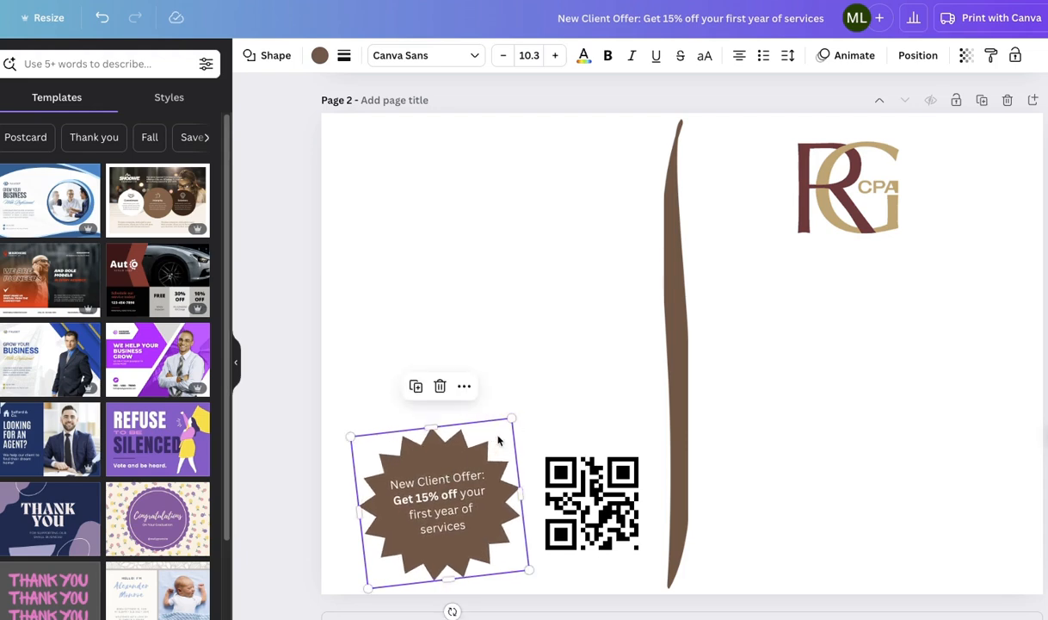
{"action": "double_click", "coordinate": [443, 484]}
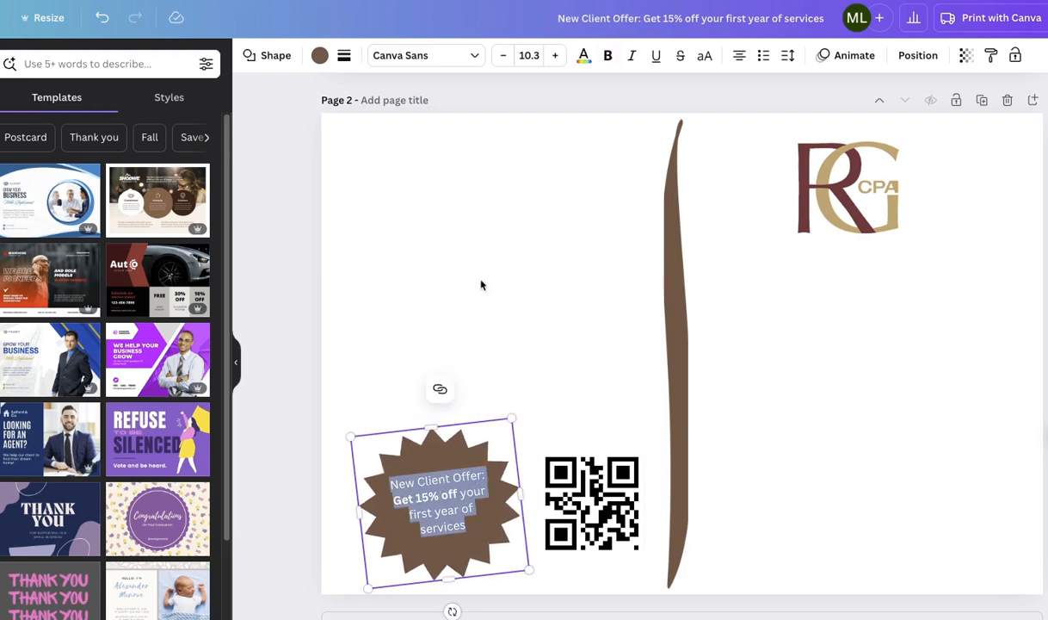
{"action": "left_click", "coordinate": [503, 55]}
{"action": "left_click", "coordinate": [503, 55]}
{"action": "left_click", "coordinate": [503, 55]}
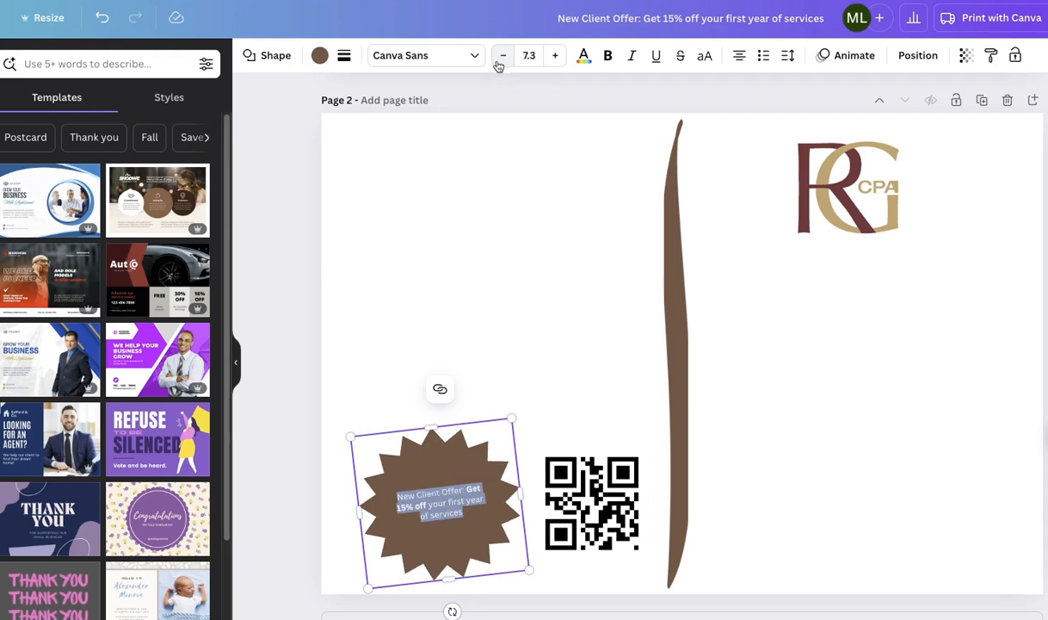
{"action": "left_click", "coordinate": [555, 55]}
{"action": "left_click", "coordinate": [555, 55]}
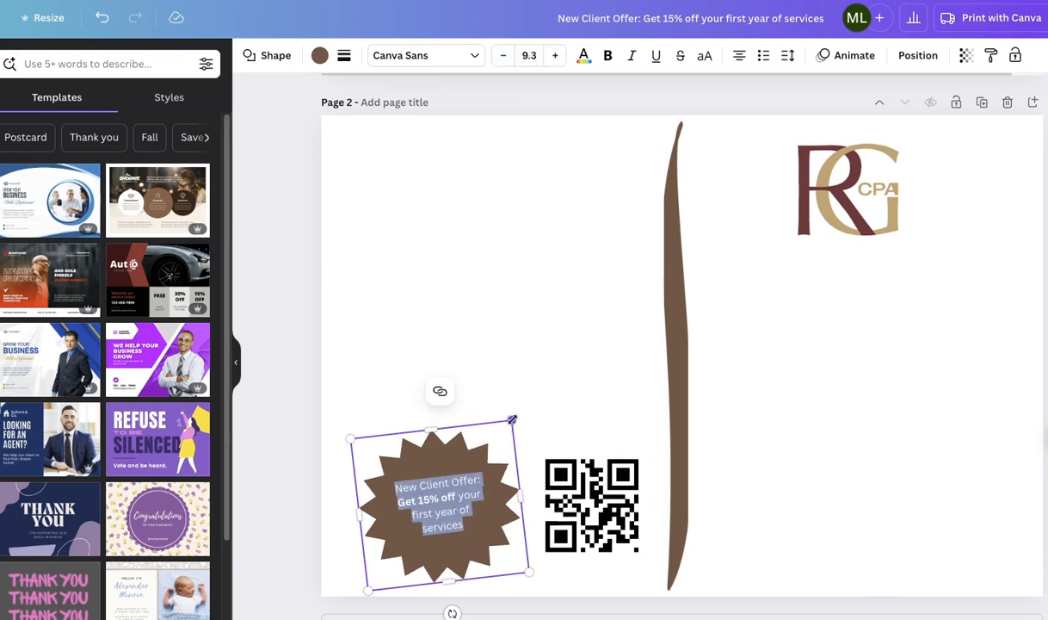
Shrink the starburst slightly and shift the QR code a little down and left towards it.
{"action": "left_click_drag", "start_coordinate": [511, 421], "coordinate": [497, 438]}
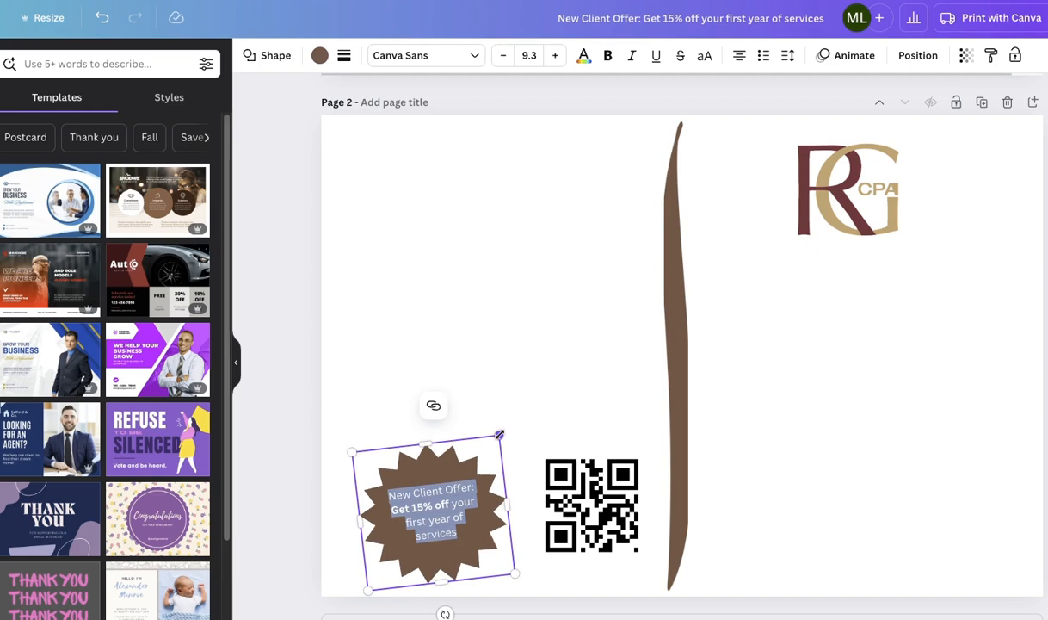
{"action": "left_click", "coordinate": [578, 480]}
{"action": "left_click_drag", "start_coordinate": [579, 480], "coordinate": [570, 487]}
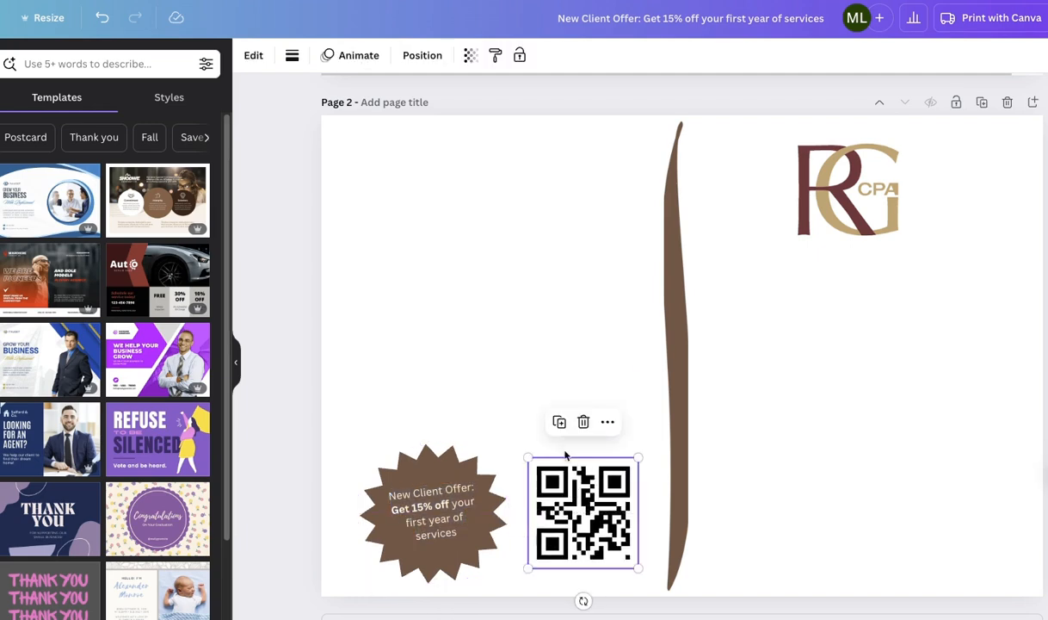
{"action": "left_click", "coordinate": [506, 405]}
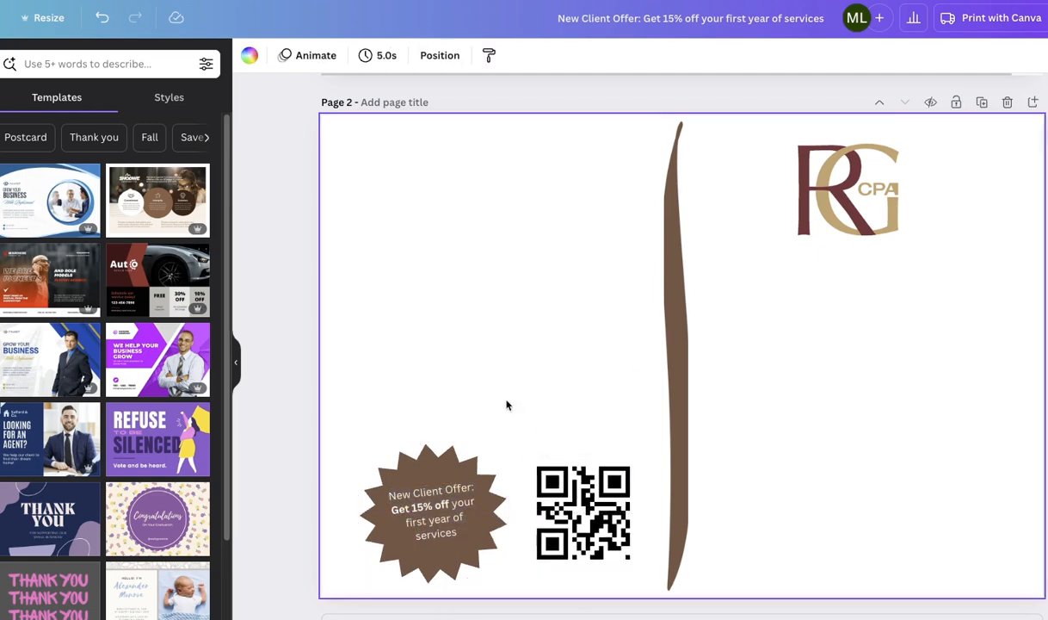
Centre the brown vertical line horizontally on page 2 and tilt it slightly clockwise.
{"action": "left_click", "coordinate": [667, 279]}
{"action": "left_click_drag", "start_coordinate": [667, 279], "coordinate": [674, 282]}
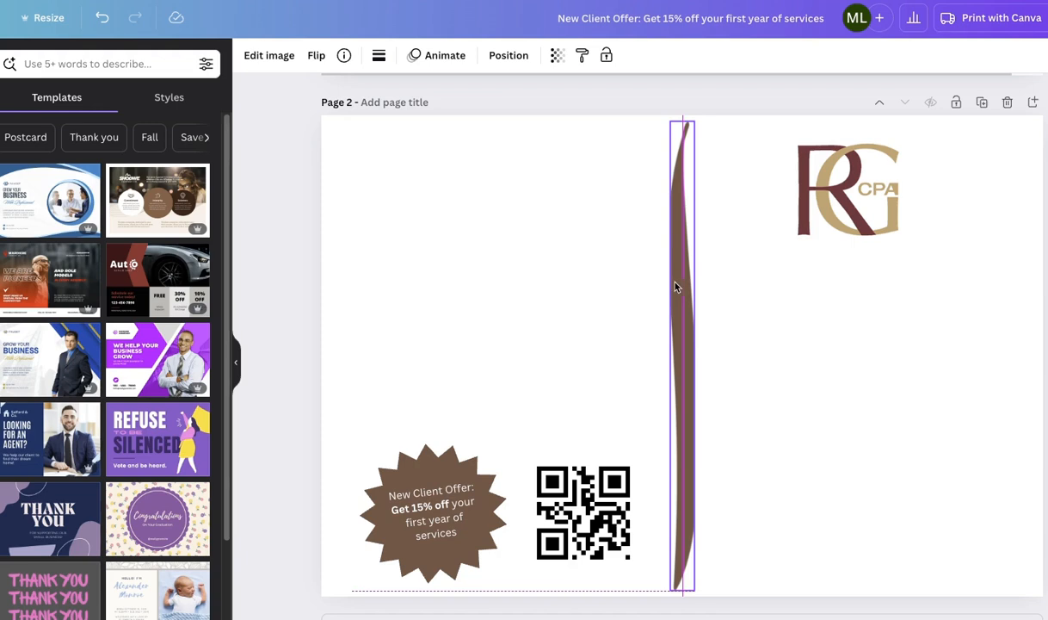
{"action": "left_click", "coordinate": [606, 299]}
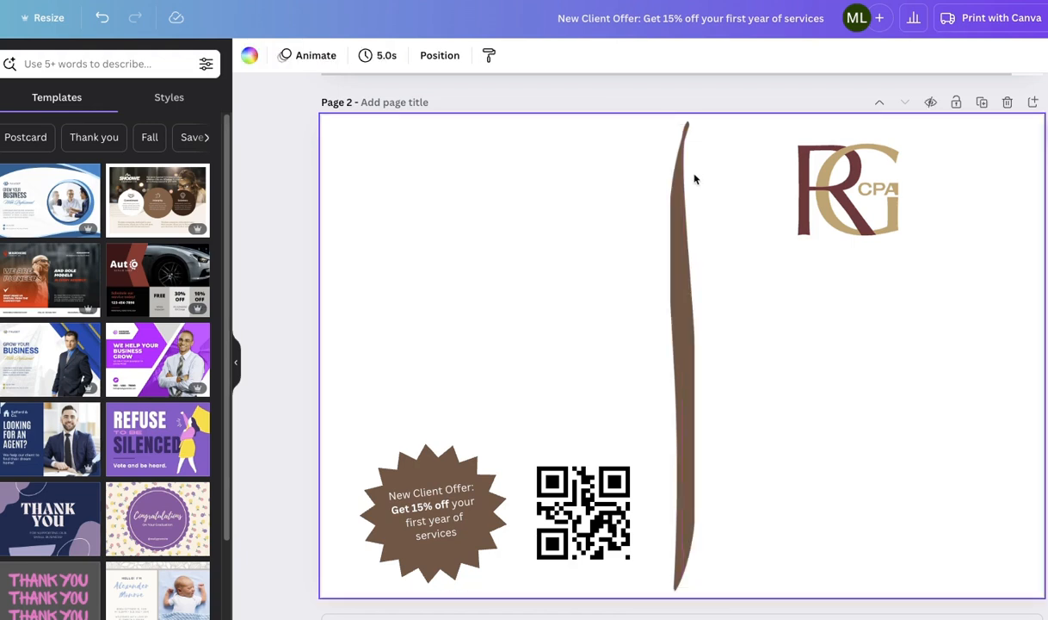
{"action": "left_click", "coordinate": [679, 222]}
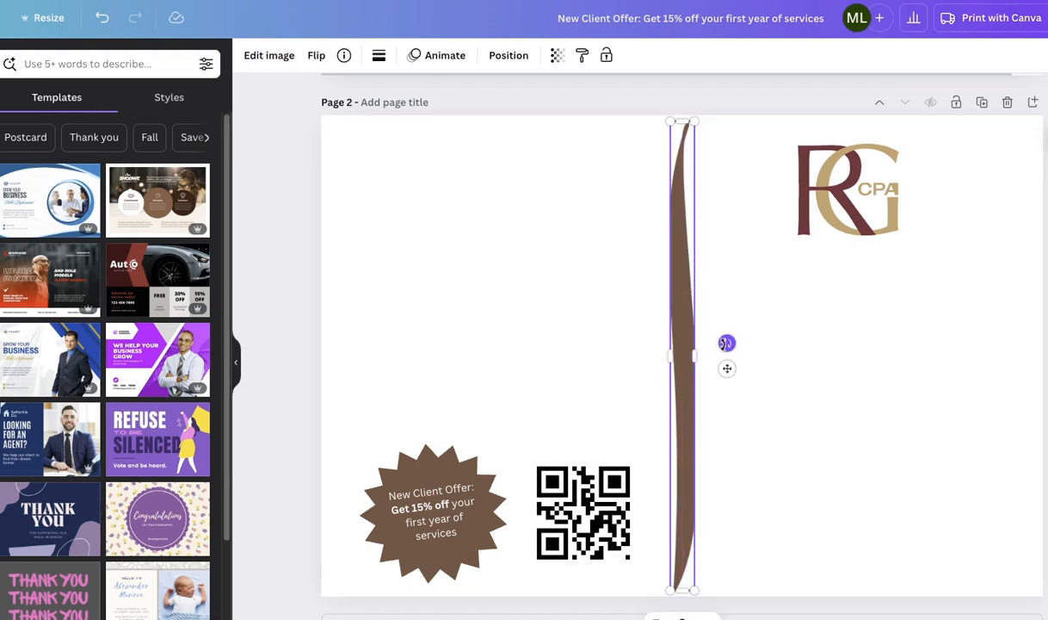
{"action": "left_click_drag", "start_coordinate": [726, 343], "coordinate": [698, 345]}
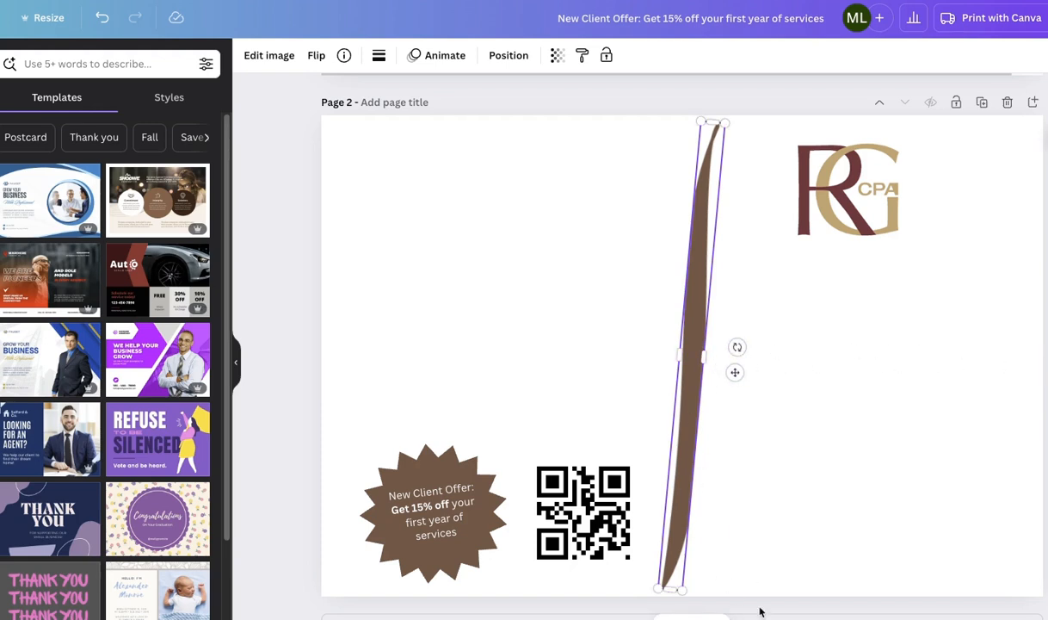
Move the RG CPA logo on page 2 slightly down and to the right, away from the brown line.
{"action": "left_click_drag", "start_coordinate": [841, 189], "coordinate": [865, 205]}
{"action": "left_click", "coordinate": [844, 293]}
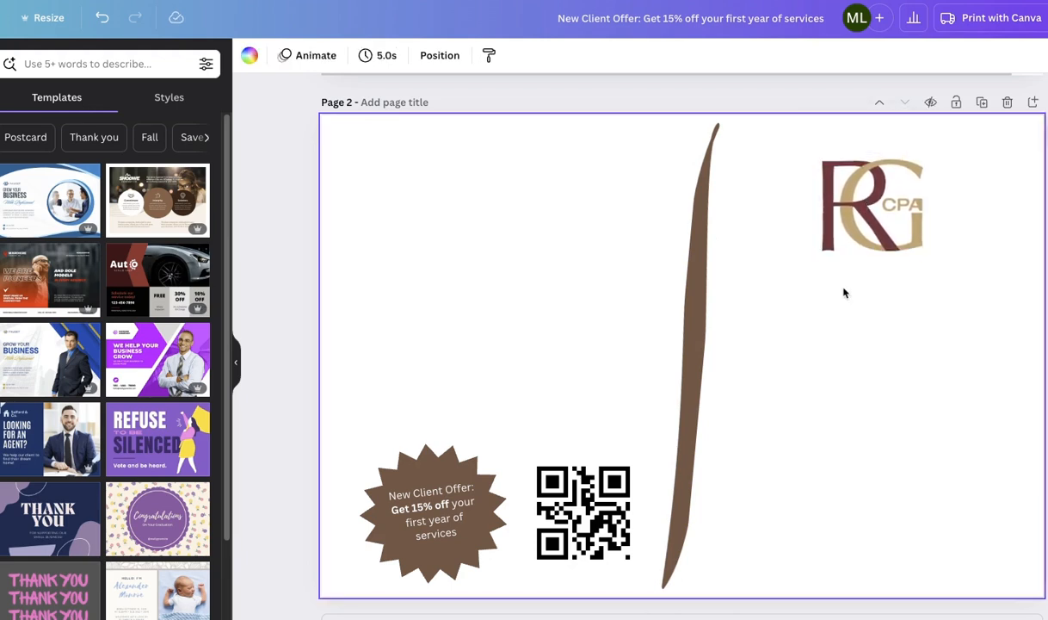
{"action": "left_click", "coordinate": [698, 275]}
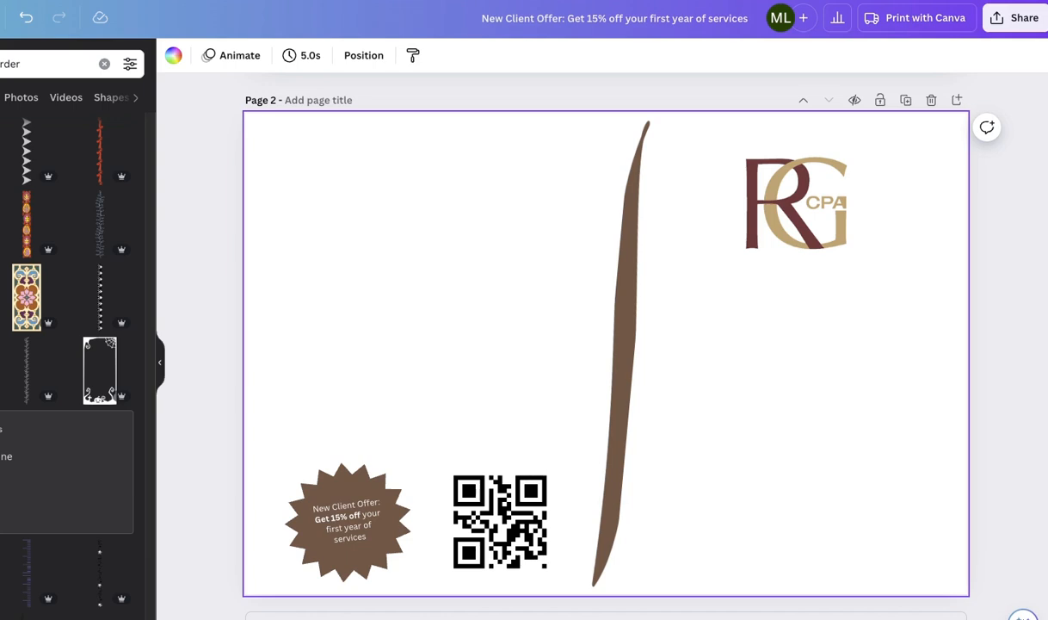
Download only page 1 of the design as a PNG.
{"action": "left_click", "coordinate": [996, 26]}
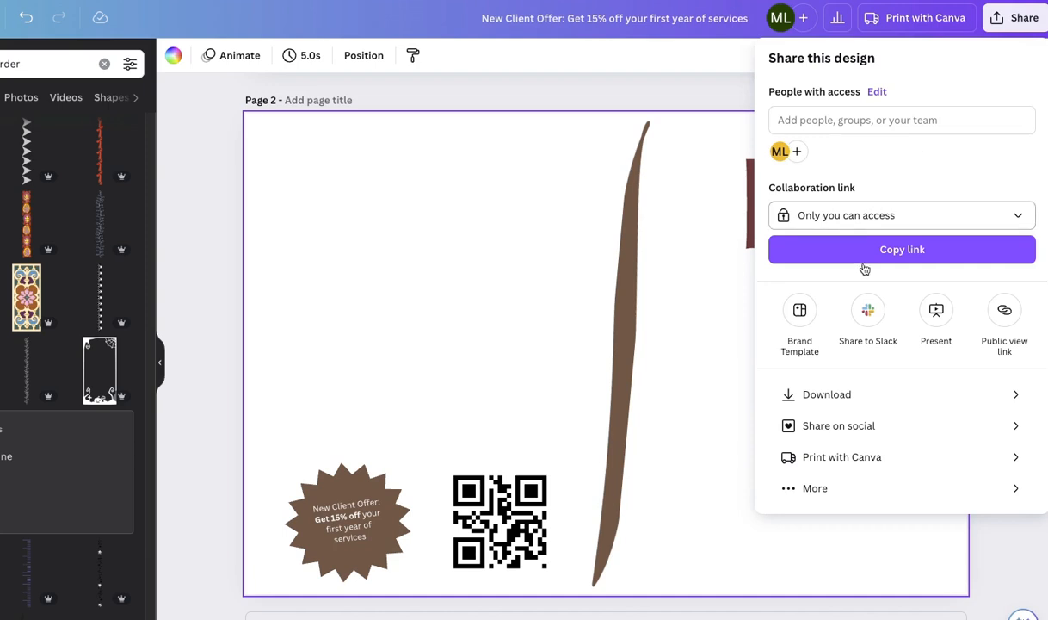
{"action": "left_click", "coordinate": [822, 395]}
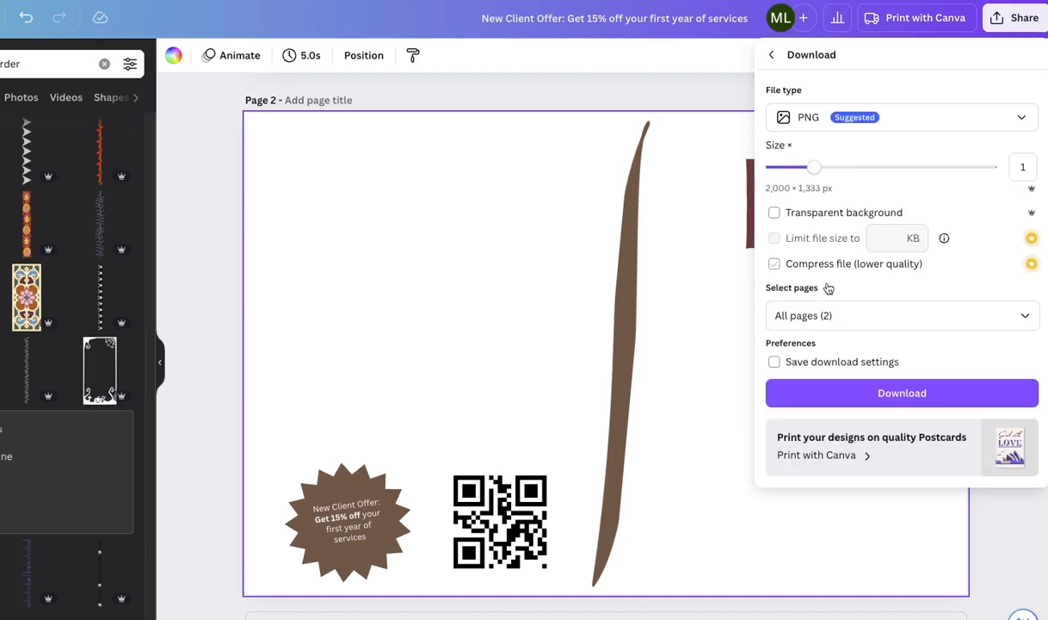
{"action": "left_click", "coordinate": [837, 315]}
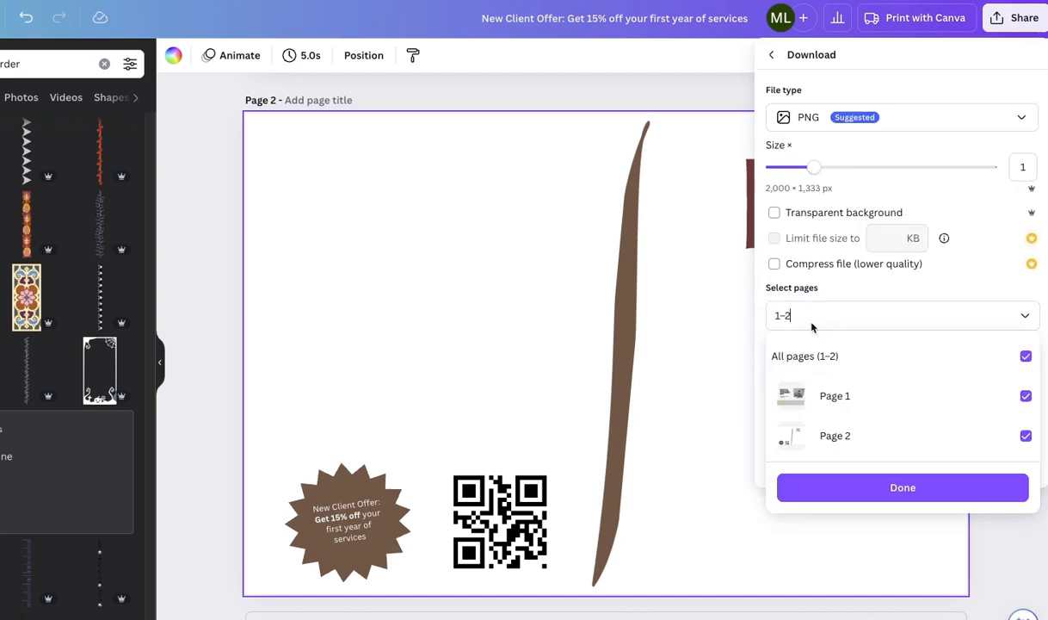
{"action": "left_click", "coordinate": [1026, 435]}
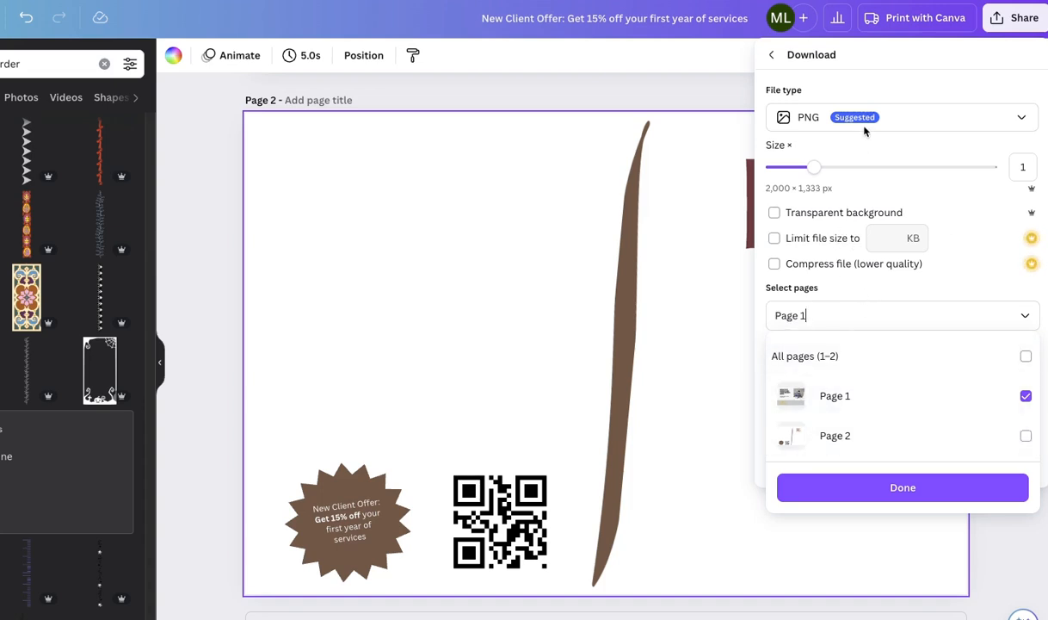
{"action": "left_click", "coordinate": [884, 496]}
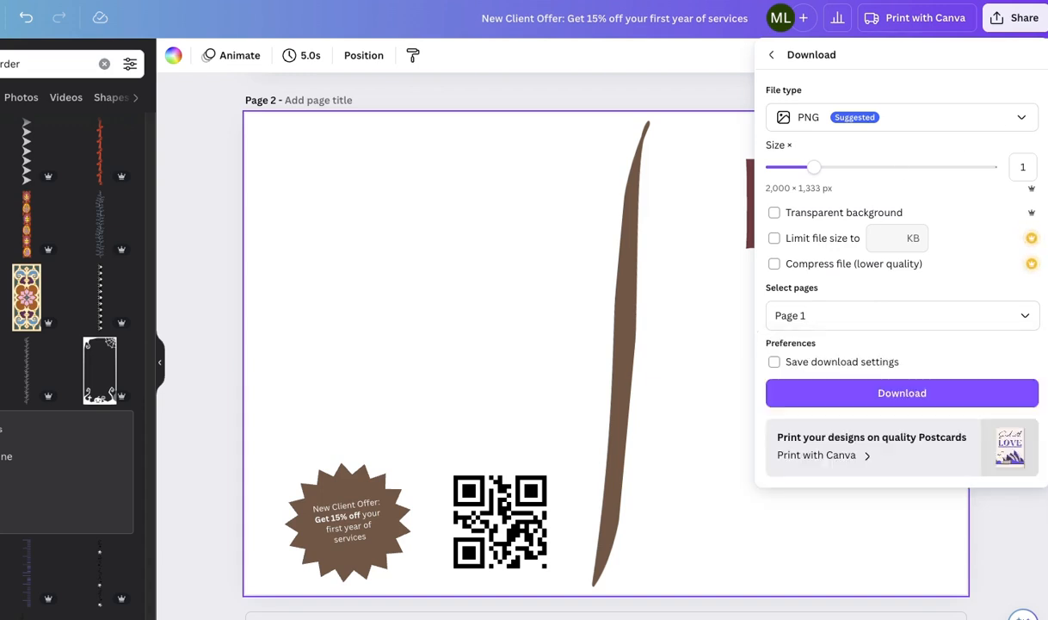
{"action": "left_click", "coordinate": [867, 394]}
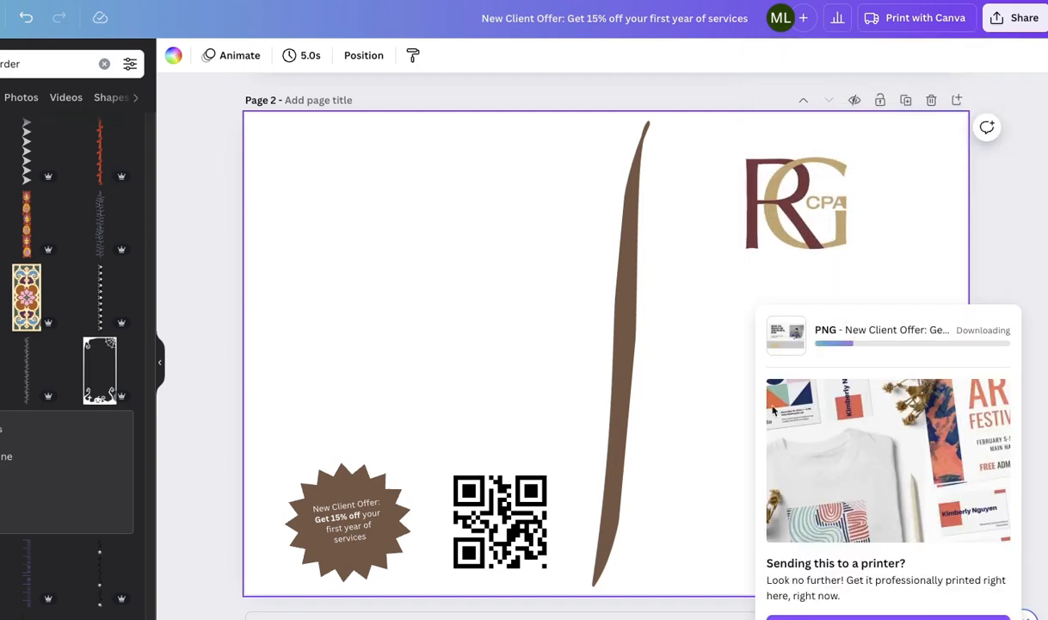
Download only page 2 of the design as a PNG.
{"action": "left_click", "coordinate": [1018, 24]}
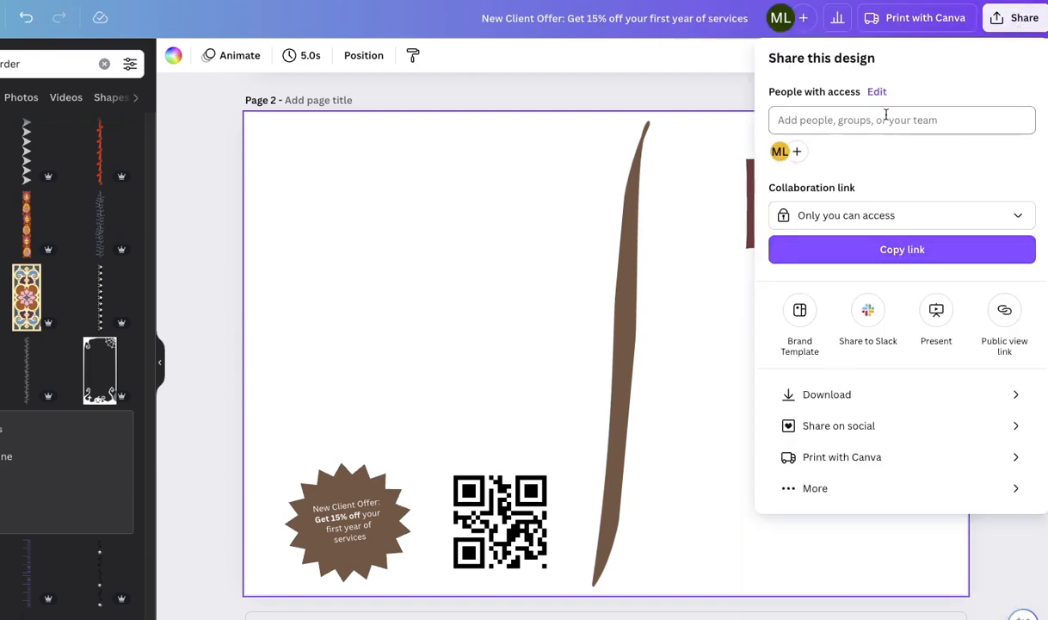
{"action": "left_click", "coordinate": [845, 396]}
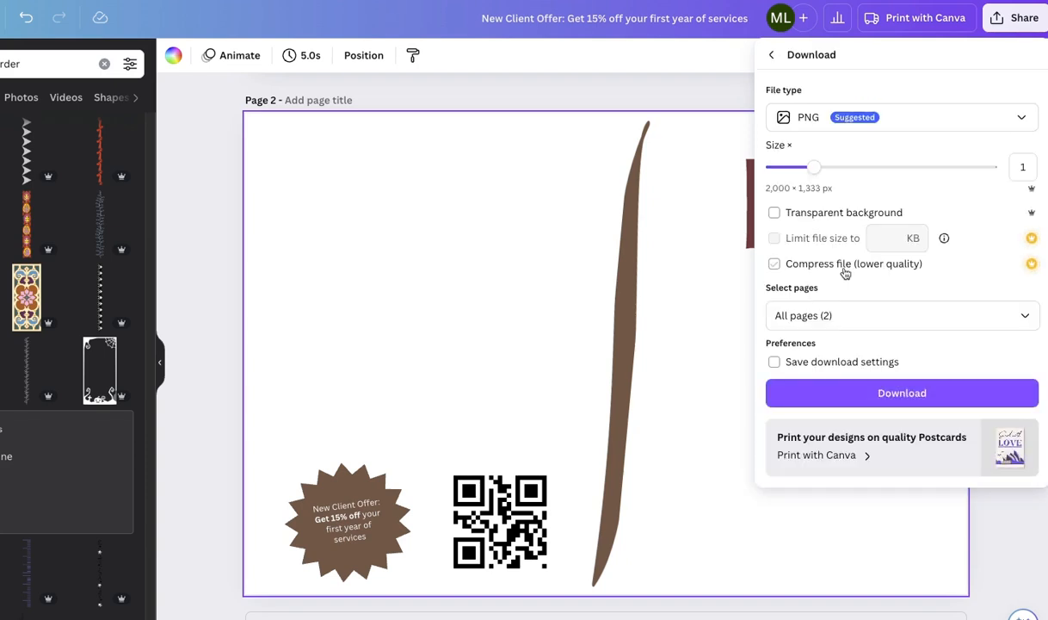
{"action": "left_click", "coordinate": [776, 320]}
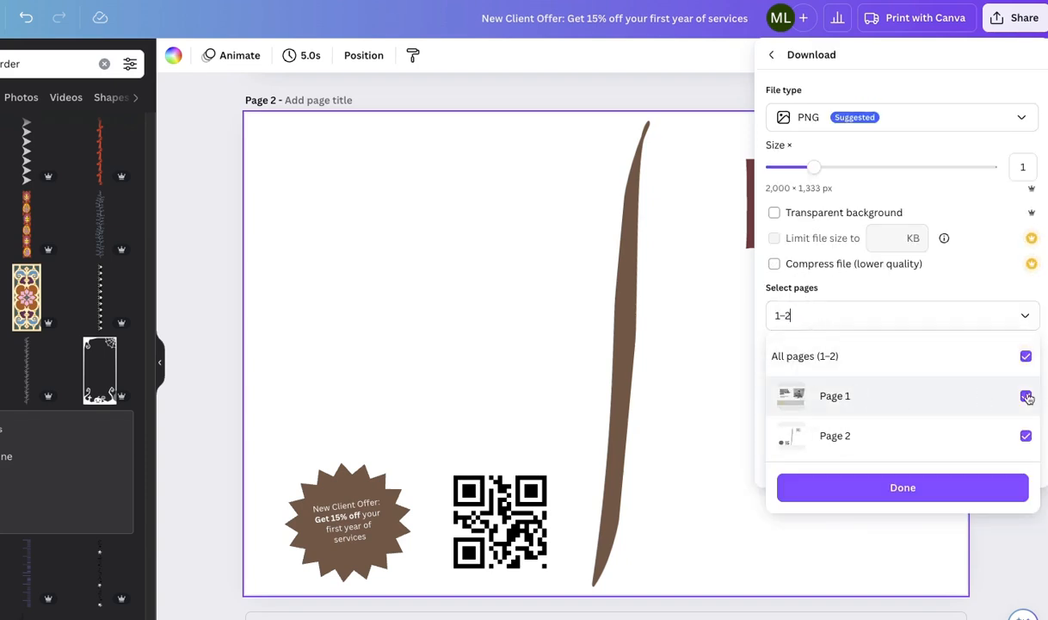
{"action": "left_click", "coordinate": [1026, 356]}
{"action": "left_click", "coordinate": [1024, 438]}
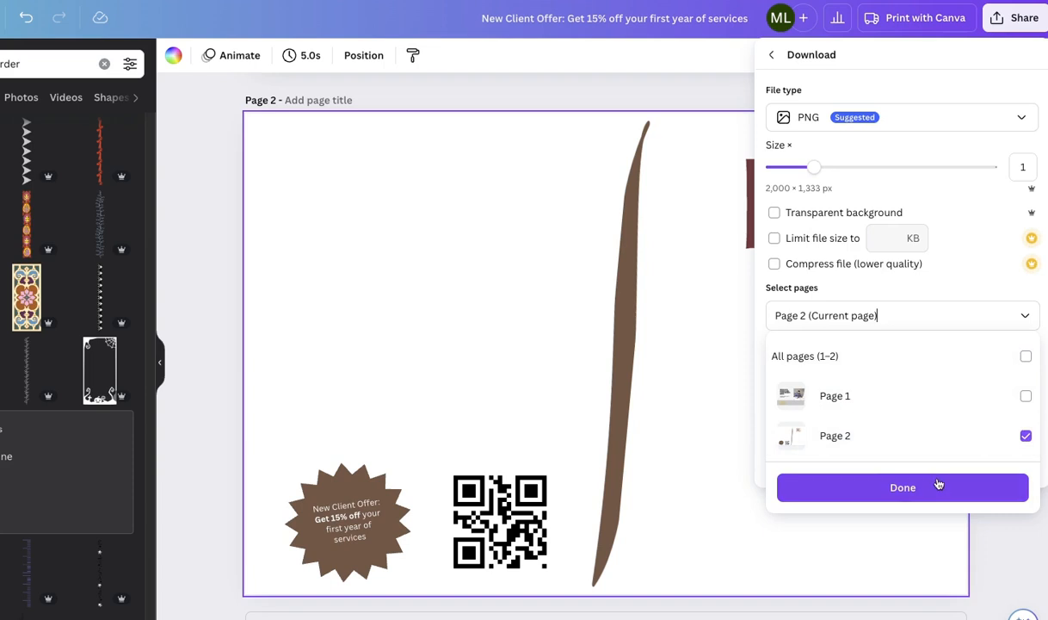
{"action": "left_click", "coordinate": [901, 487]}
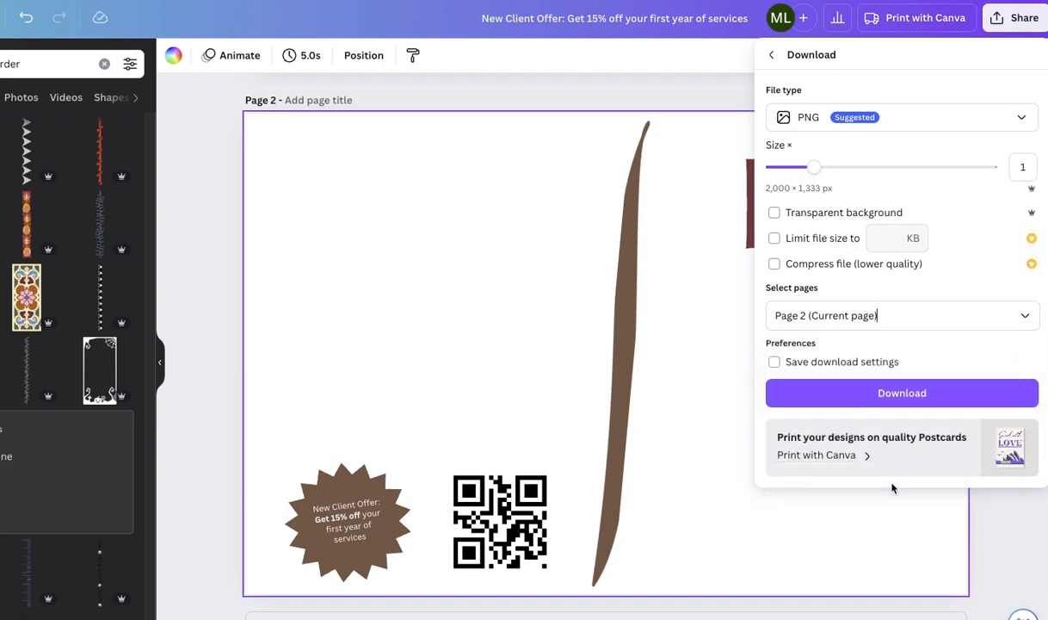
{"action": "left_click", "coordinate": [901, 393]}
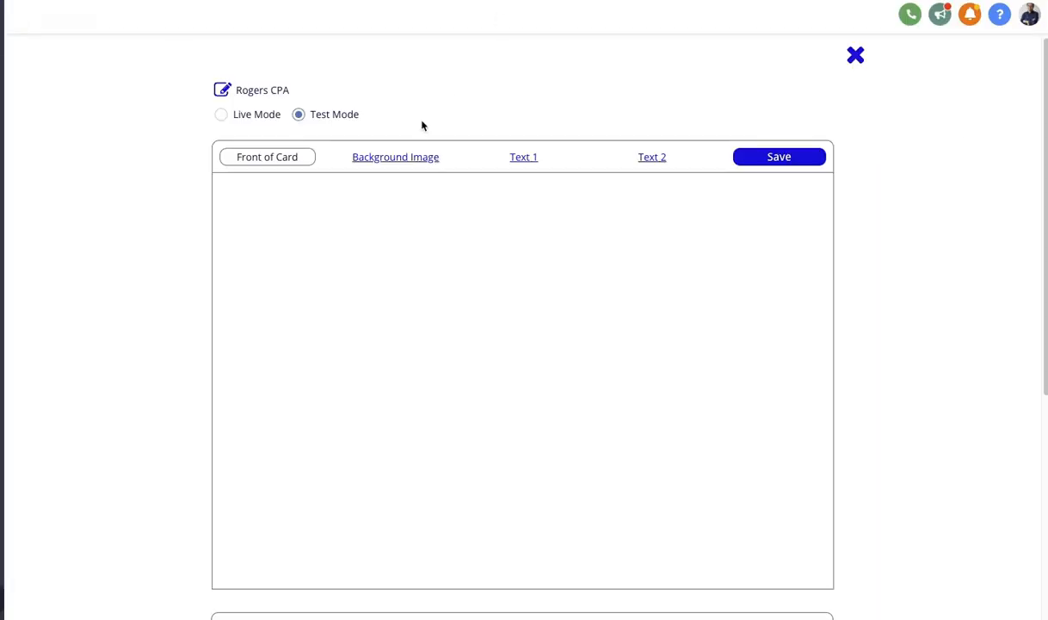
Switch to the Rogers CPA postcard template editor, check the front's background image options and close them.
{"action": "left_click", "coordinate": [395, 155]}
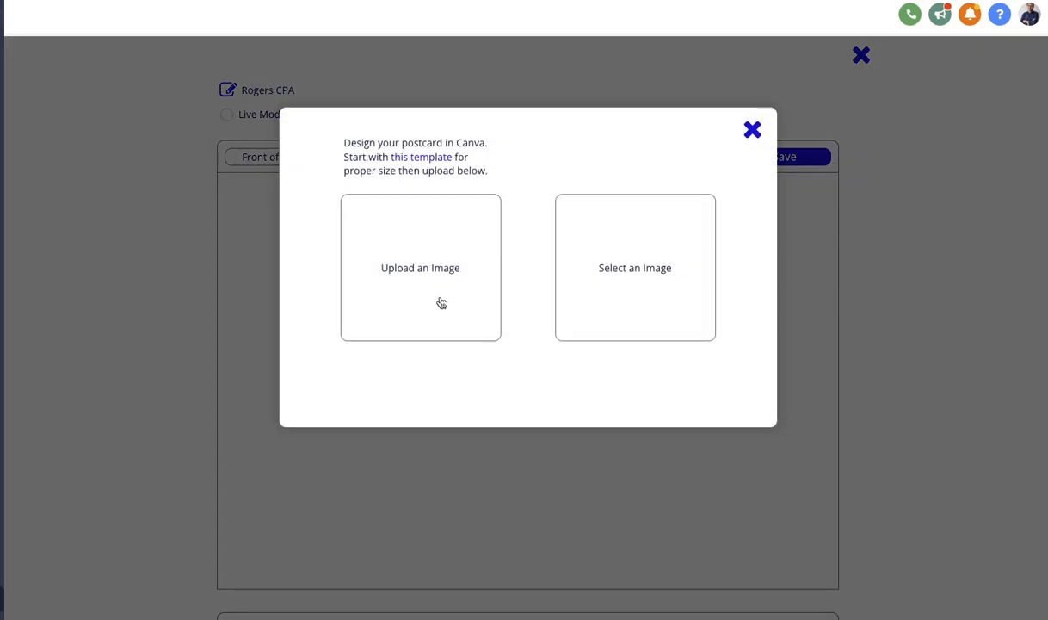
{"action": "left_click", "coordinate": [942, 262]}
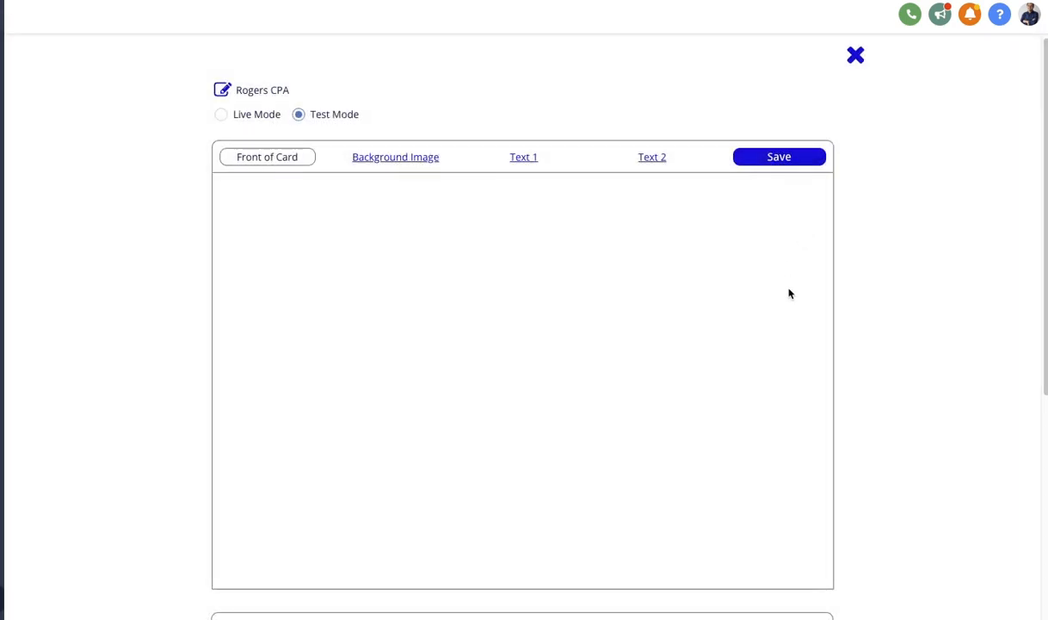
Upload the front postcard PNG as the front of card's background image and save the front.
{"action": "left_click", "coordinate": [386, 157]}
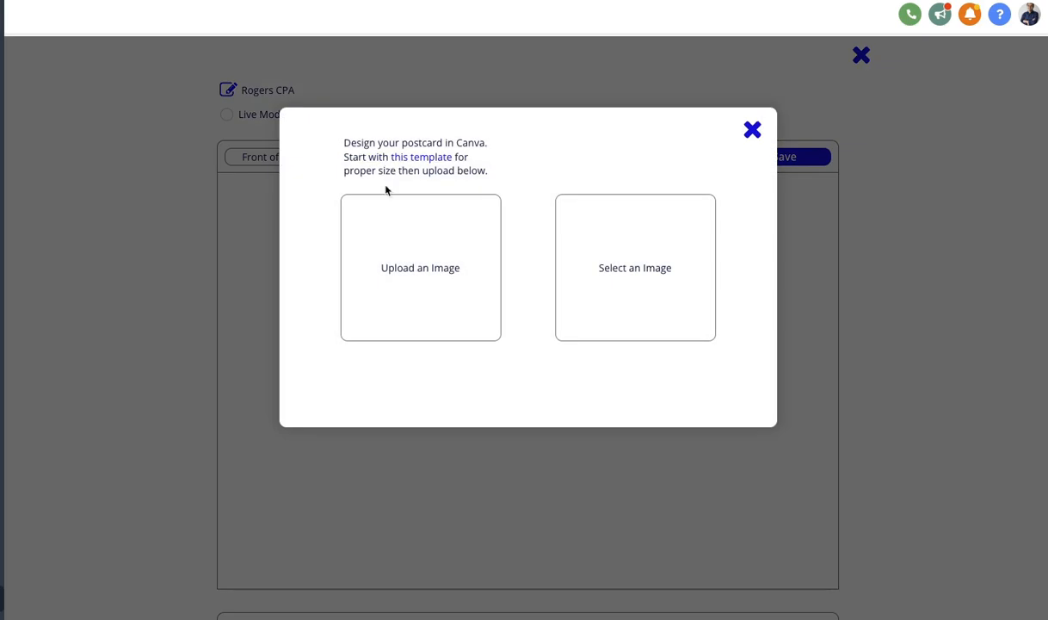
{"action": "left_click", "coordinate": [421, 272]}
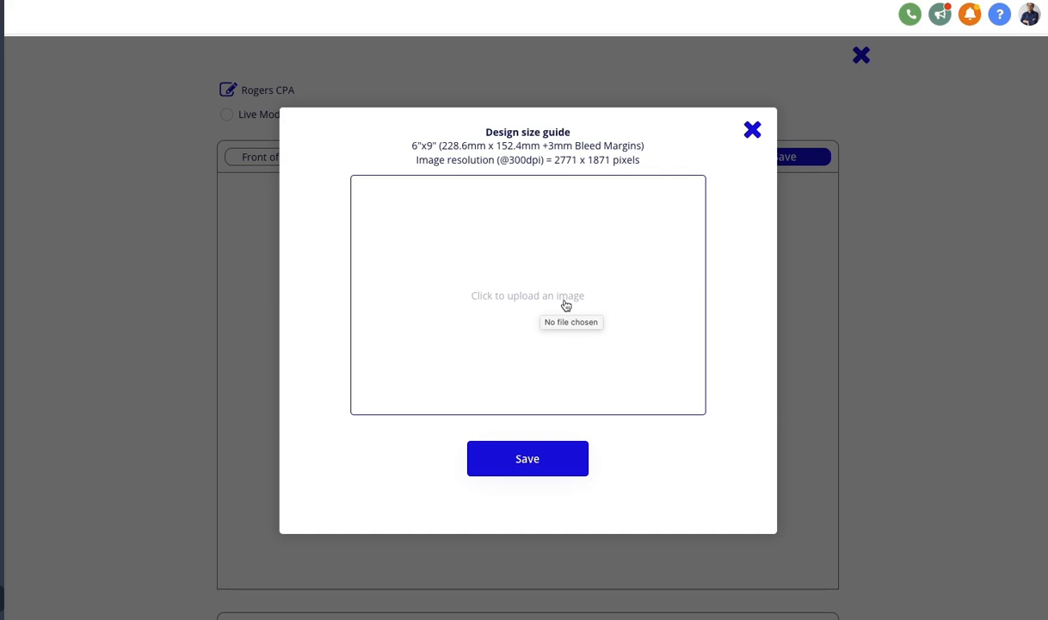
{"action": "left_click", "coordinate": [567, 304]}
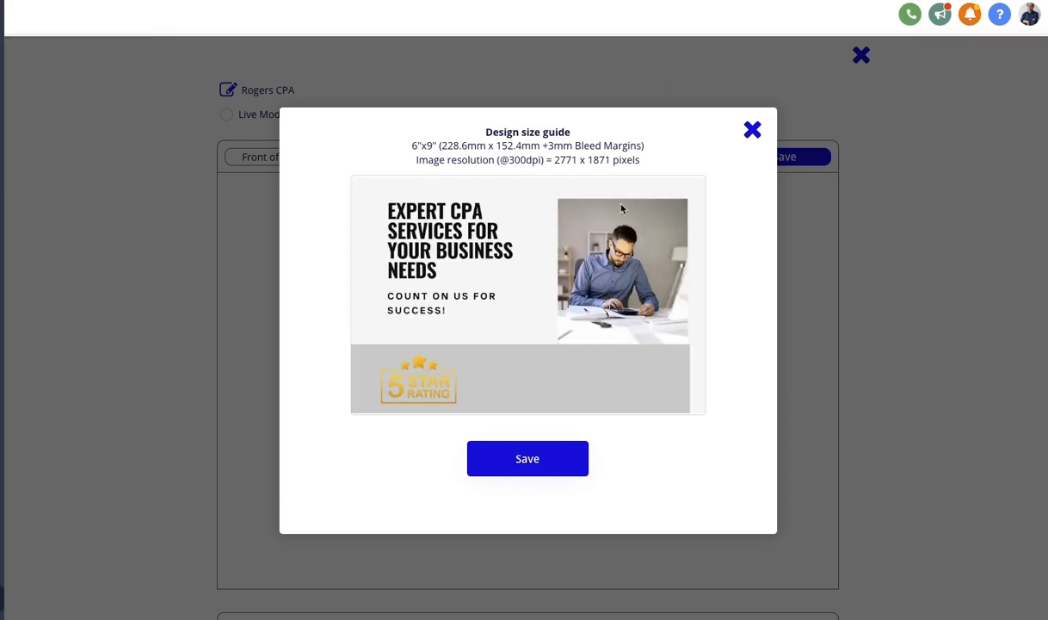
{"action": "left_click", "coordinate": [530, 466]}
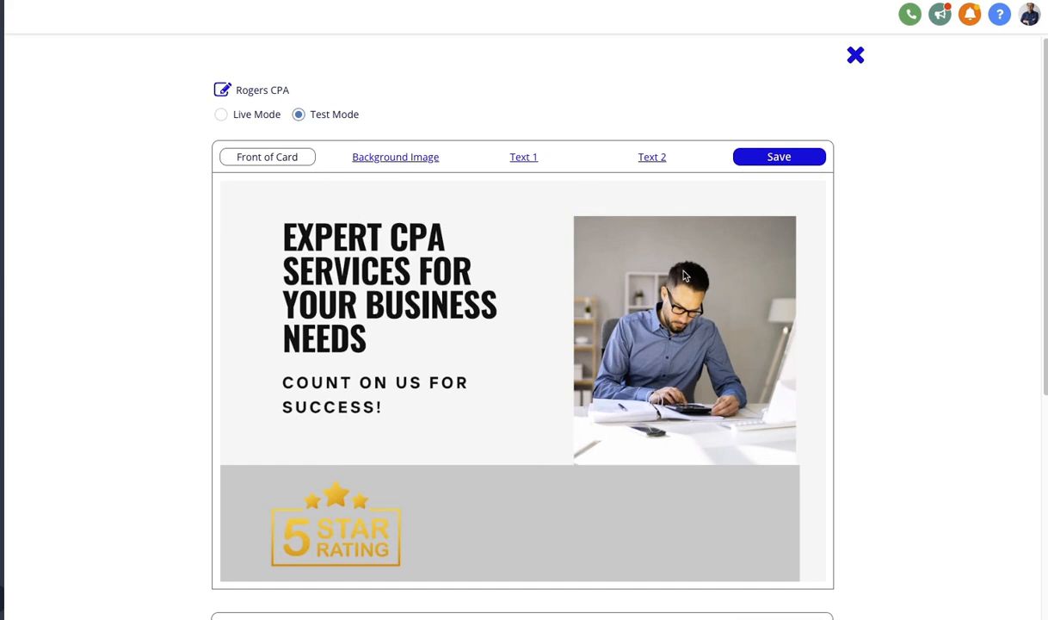
{"action": "left_click", "coordinate": [802, 158]}
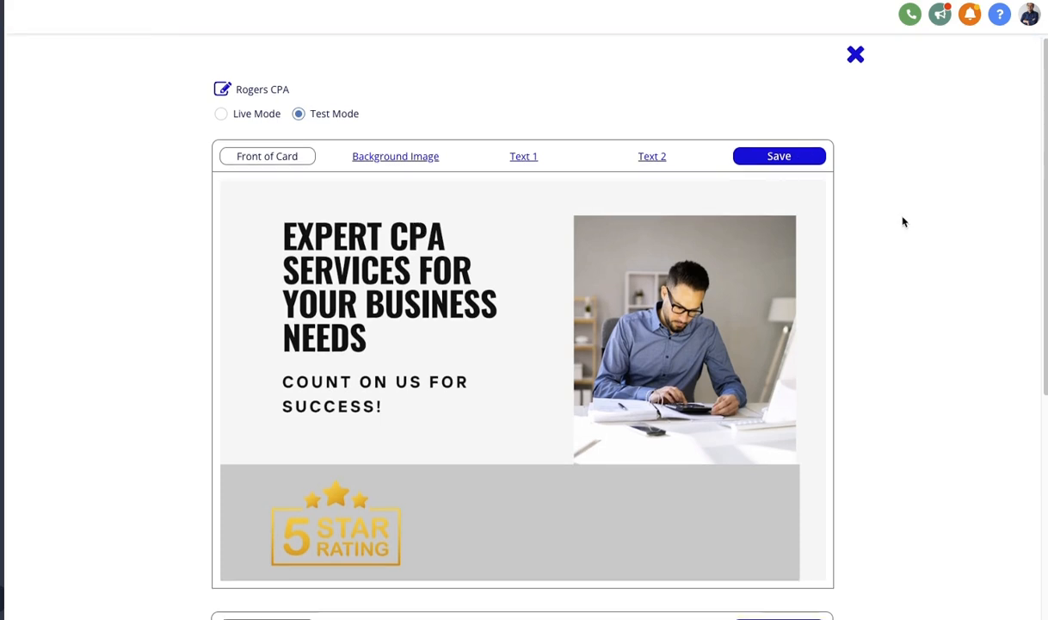
Upload the back postcard PNG with the RG CPA logo as the back of card's background image and save the back.
{"action": "scroll", "coordinate": [903, 222], "scroll_direction": "down", "scroll_amount": 5}
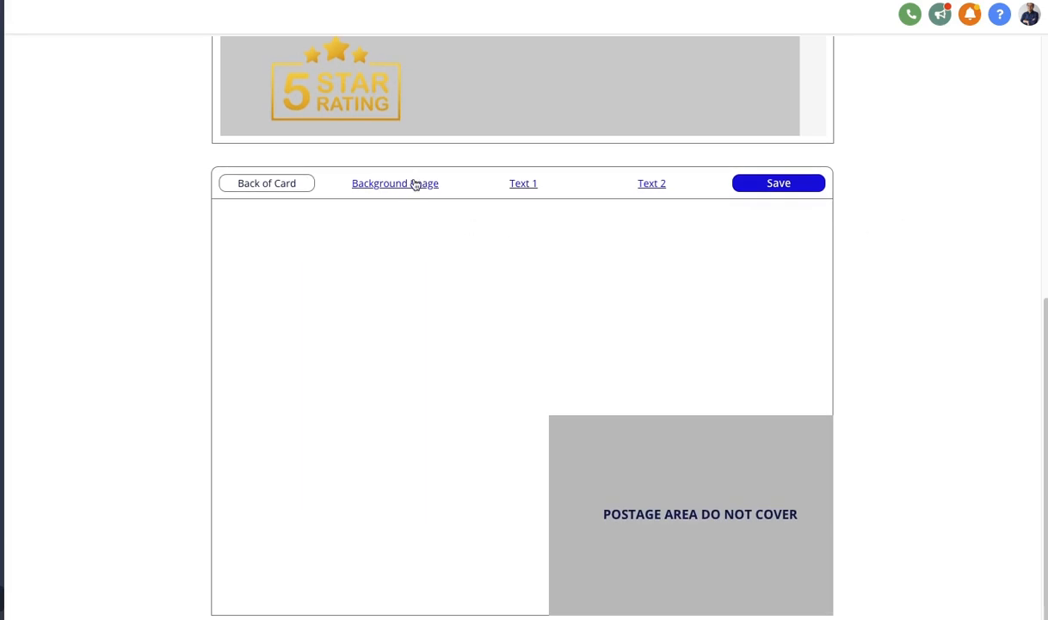
{"action": "left_click", "coordinate": [414, 184]}
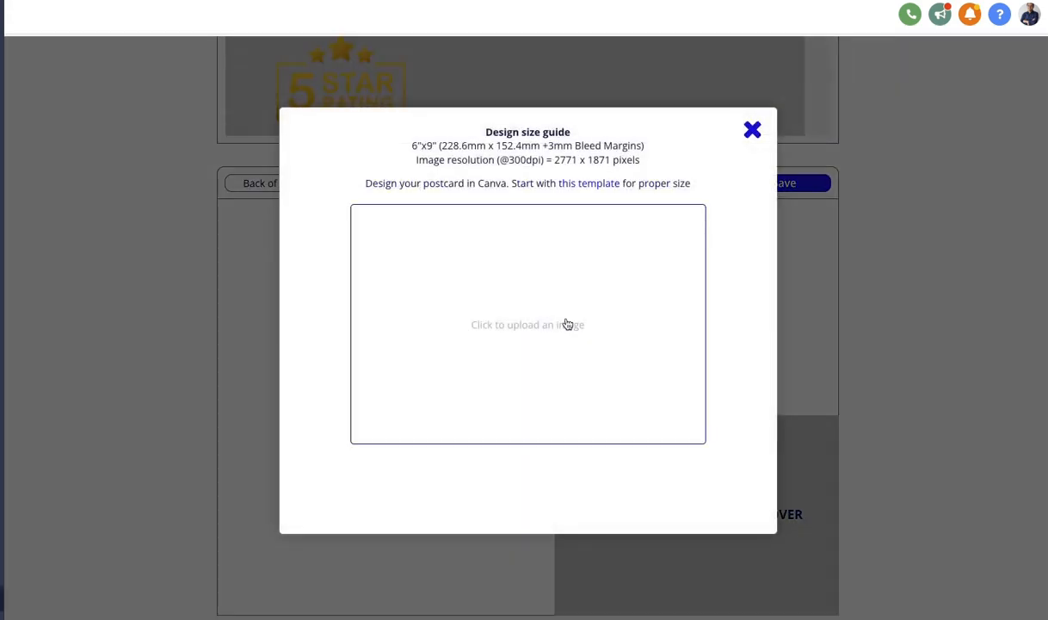
{"action": "left_click", "coordinate": [568, 323]}
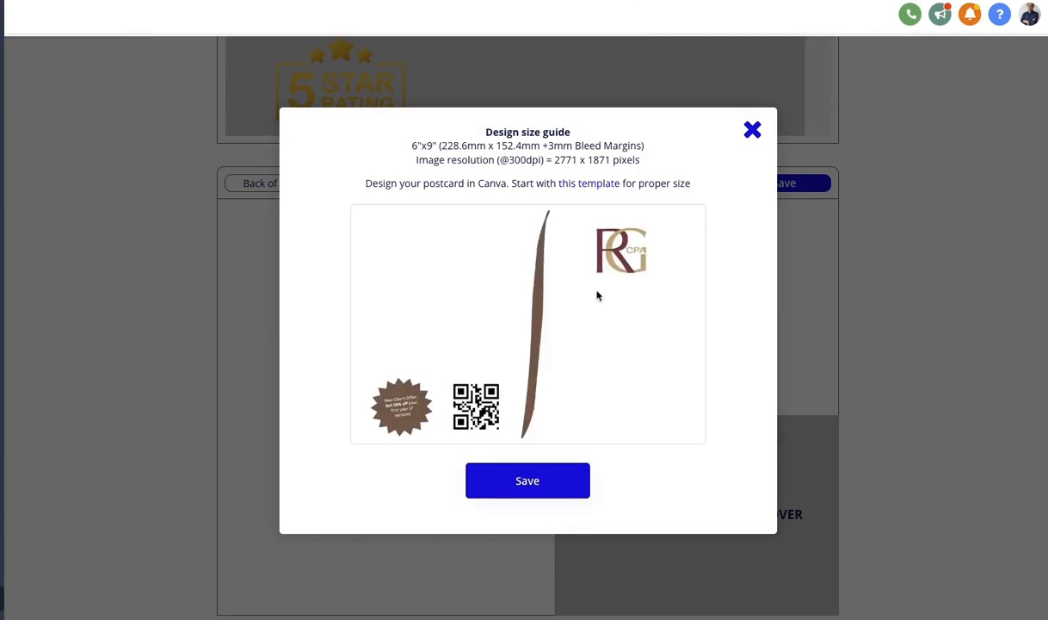
{"action": "left_click", "coordinate": [519, 482]}
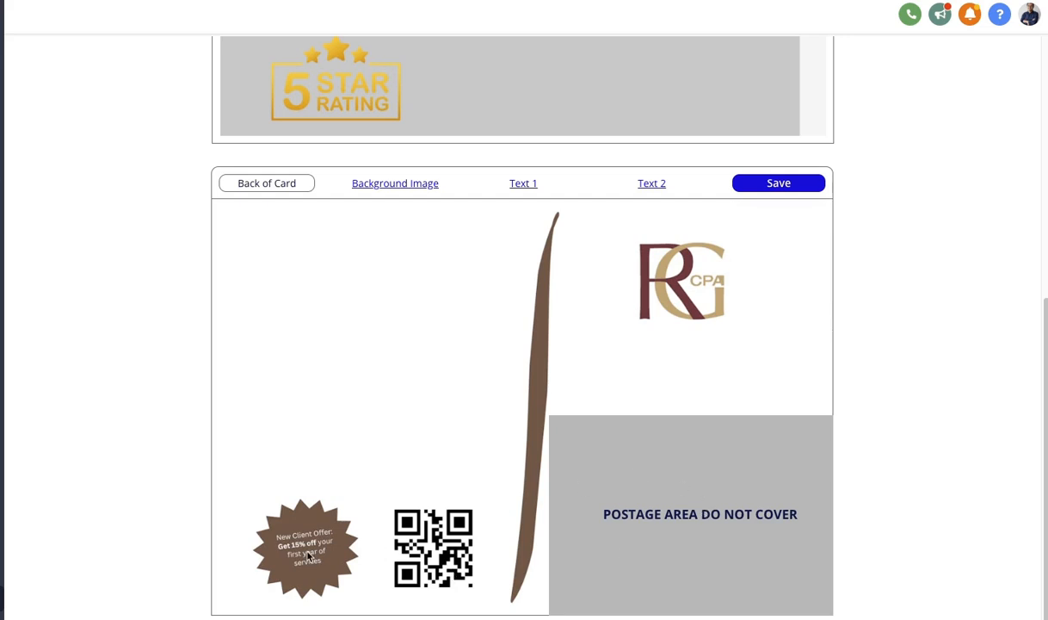
{"action": "scroll", "coordinate": [533, 407], "scroll_direction": "up", "scroll_amount": 5}
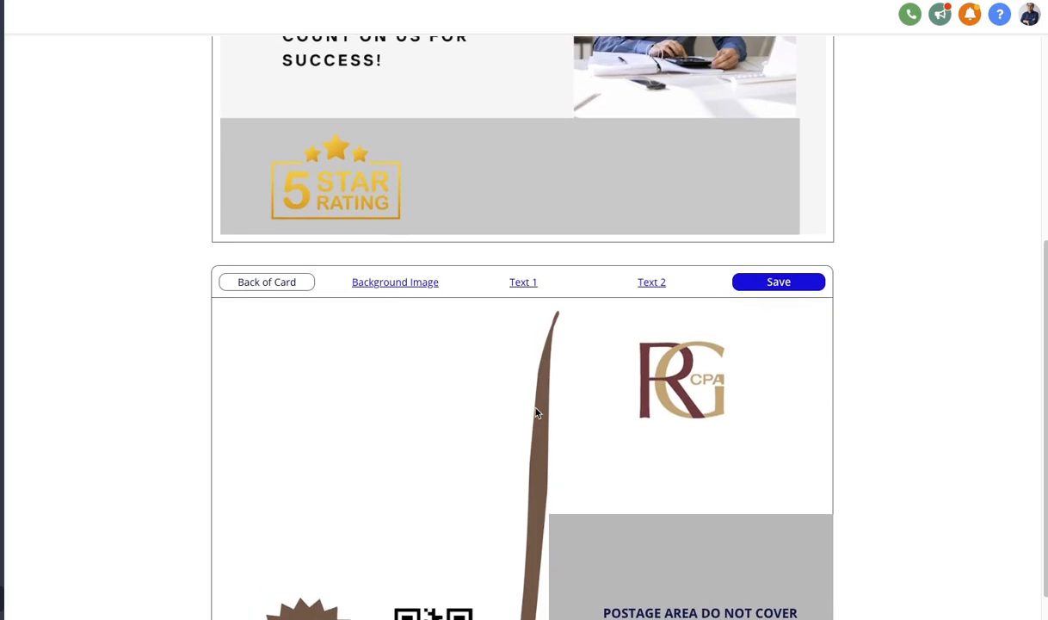
{"action": "scroll", "coordinate": [537, 410], "scroll_direction": "down", "scroll_amount": 1}
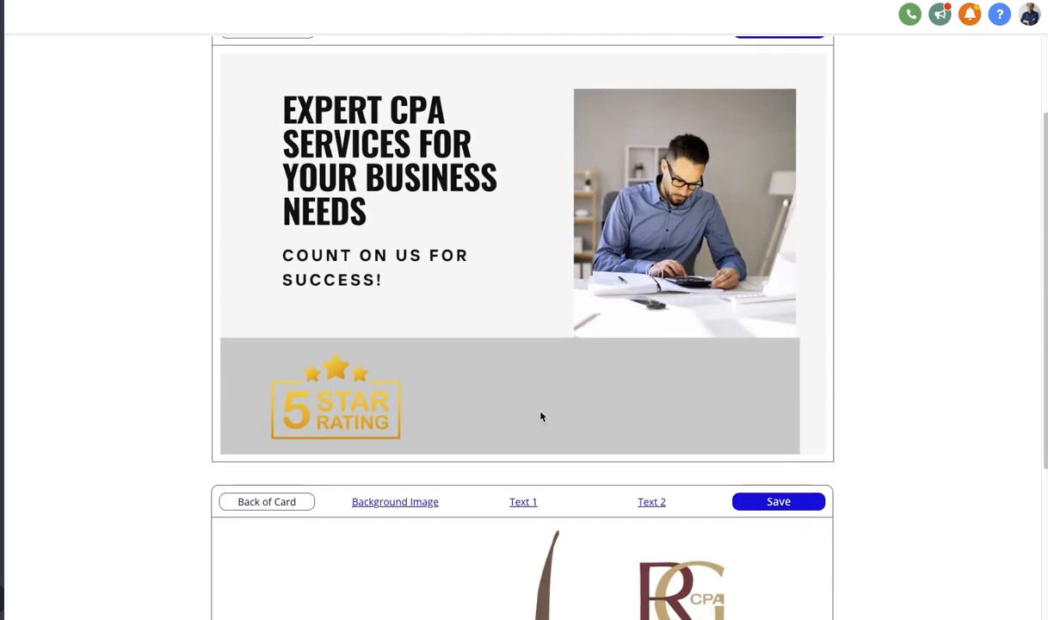
{"action": "left_click", "coordinate": [790, 503]}
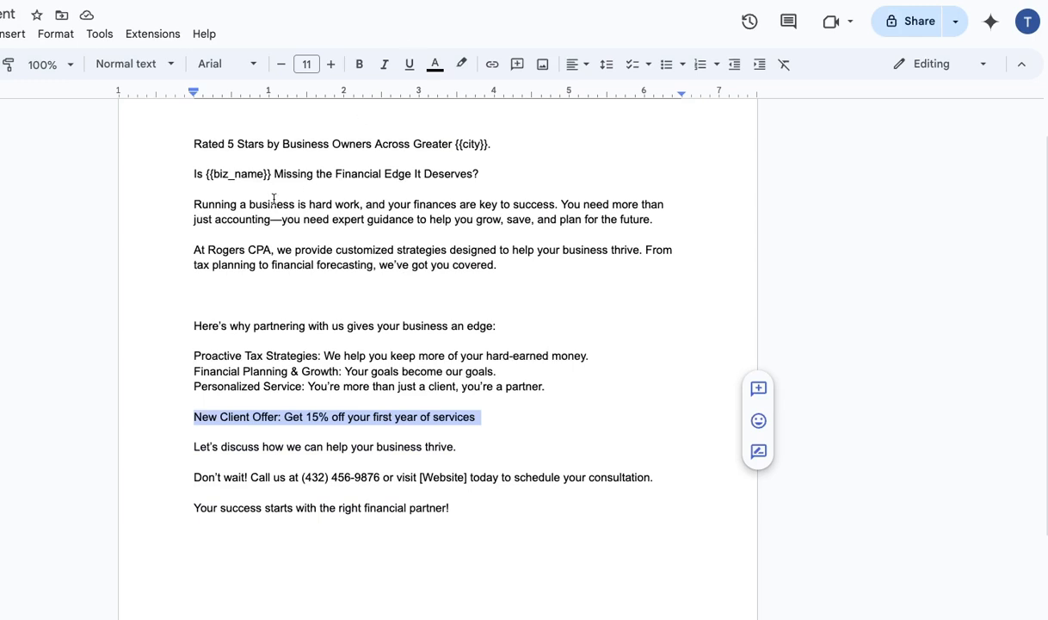
Copy "Is {{biz_name}} Missing the Financial Edge It Deserves?" from the Google Docs copy into the postcard editor's back of card Text 1.
{"action": "left_click", "coordinate": [255, 219]}
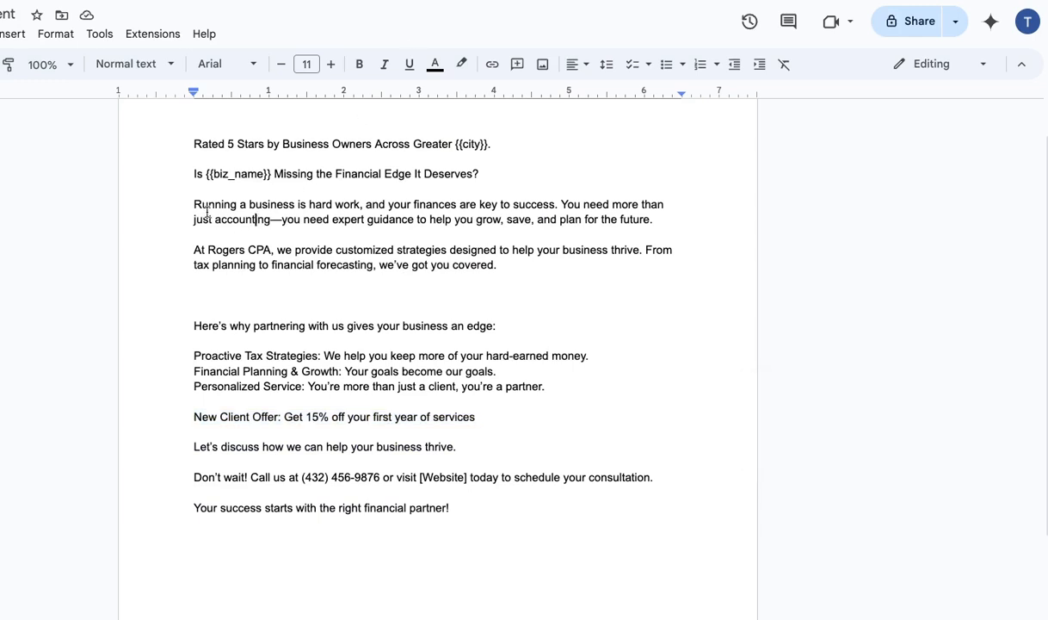
{"action": "left_click_drag", "start_coordinate": [190, 173], "coordinate": [483, 174]}
{"action": "key", "text": "ctrl+c"}
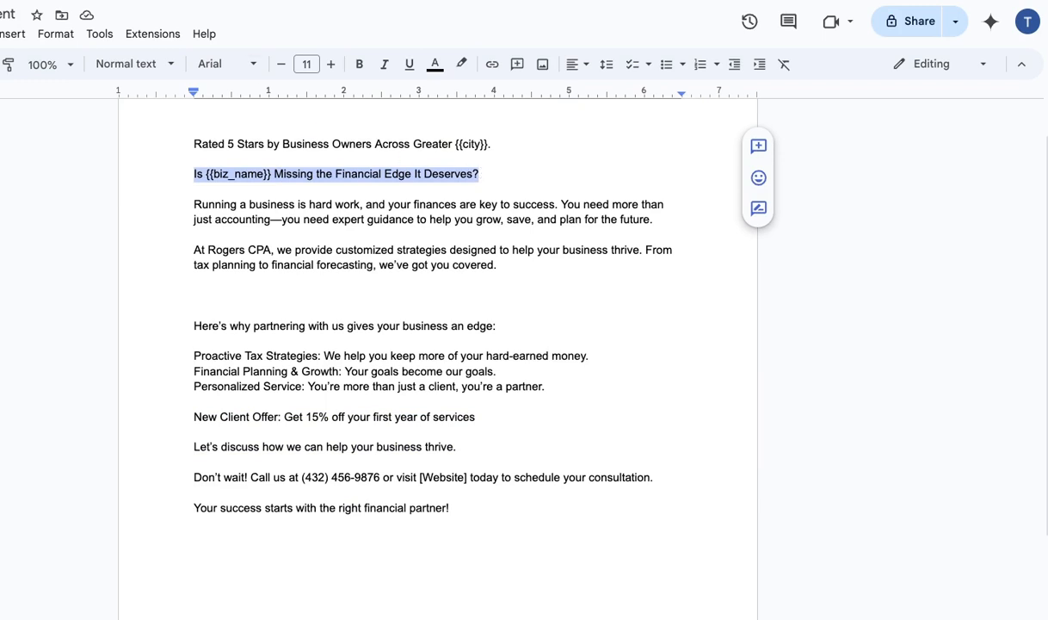
{"action": "left_click", "coordinate": [280, 1]}
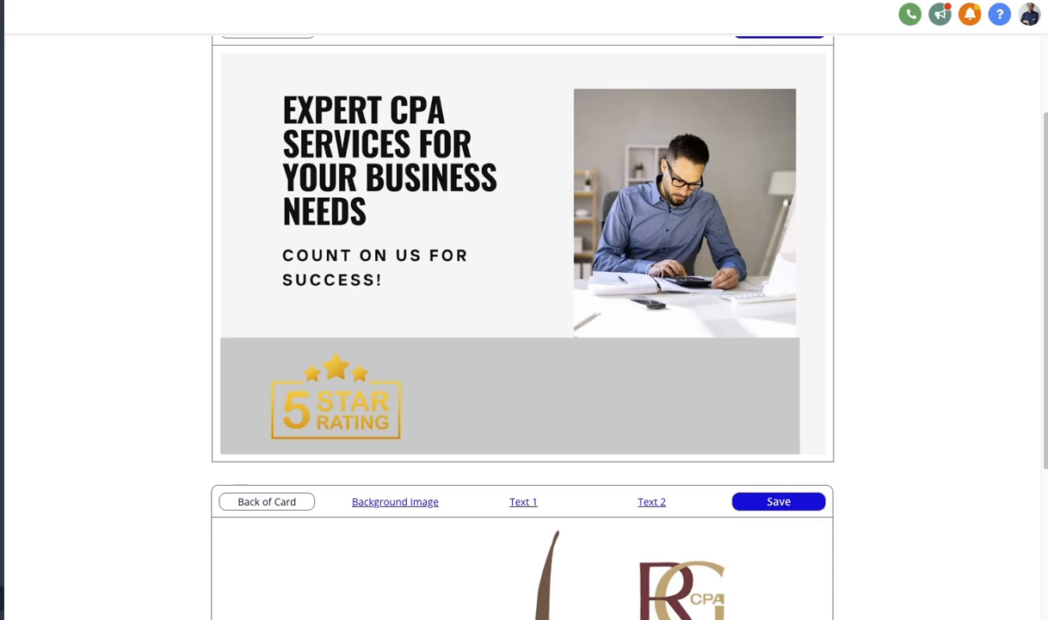
{"action": "scroll", "coordinate": [501, 374], "scroll_direction": "down", "scroll_amount": 3}
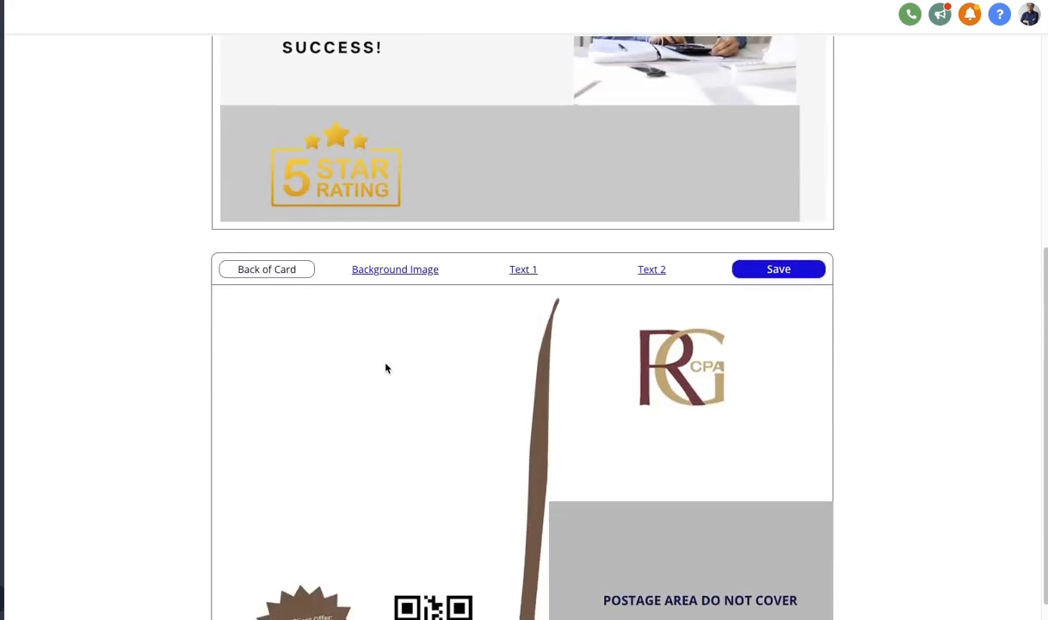
{"action": "left_click", "coordinate": [525, 271]}
{"action": "left_click", "coordinate": [450, 237]}
{"action": "key", "text": "ctrl+v"}
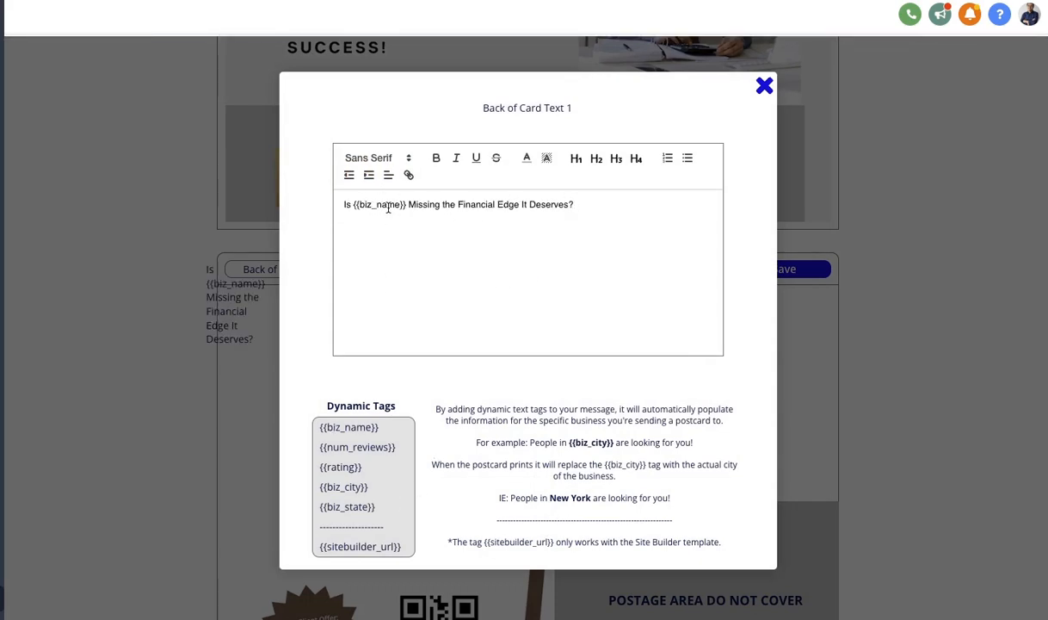
{"action": "left_click_drag", "start_coordinate": [380, 427], "coordinate": [319, 430]}
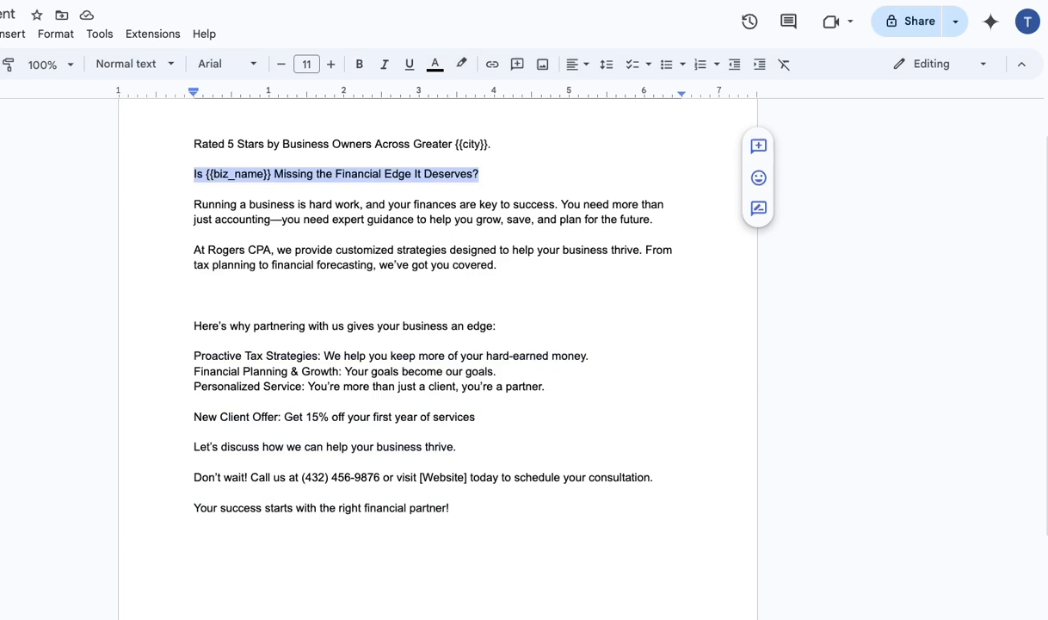
Copy the "Running a business is hard work" and "At Rogers CPA" paragraphs from Google Docs into back of card Text 1, below the headline.
{"action": "double_click", "coordinate": [202, 205]}
{"action": "left_click", "coordinate": [227, 205]}
{"action": "left_click_drag", "start_coordinate": [196, 205], "coordinate": [514, 274]}
{"action": "key", "text": "ctrl+c"}
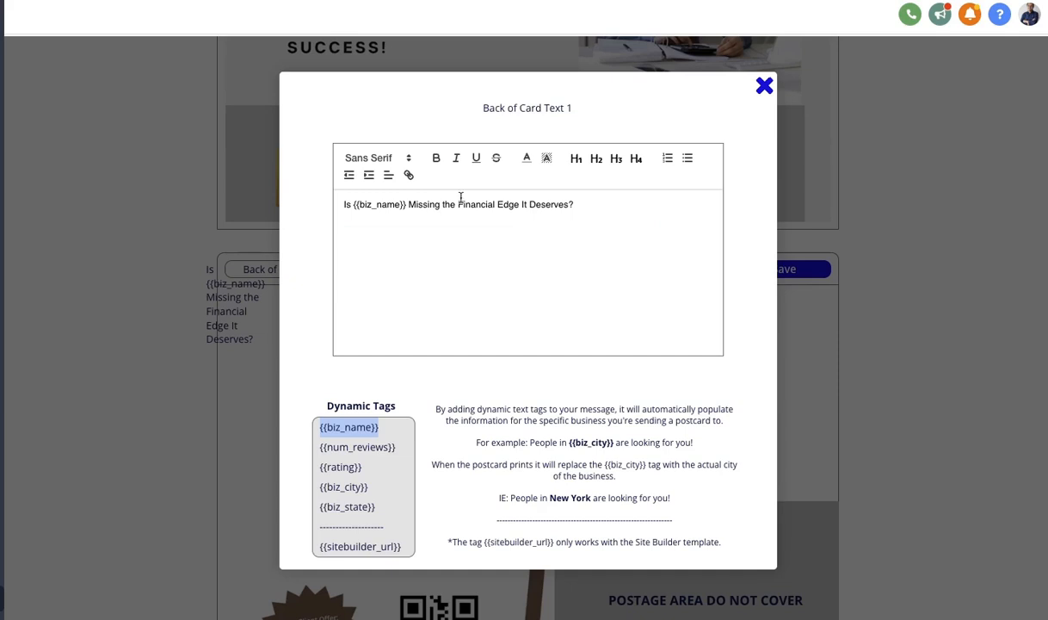
{"action": "left_click", "coordinate": [475, 249]}
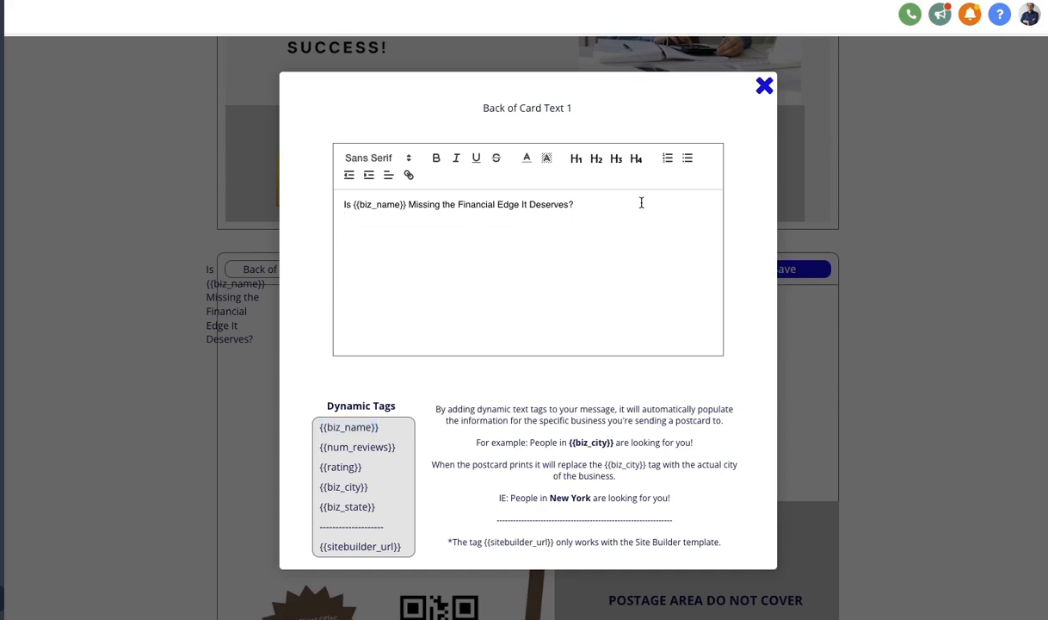
{"action": "key", "text": "ctrl+v"}
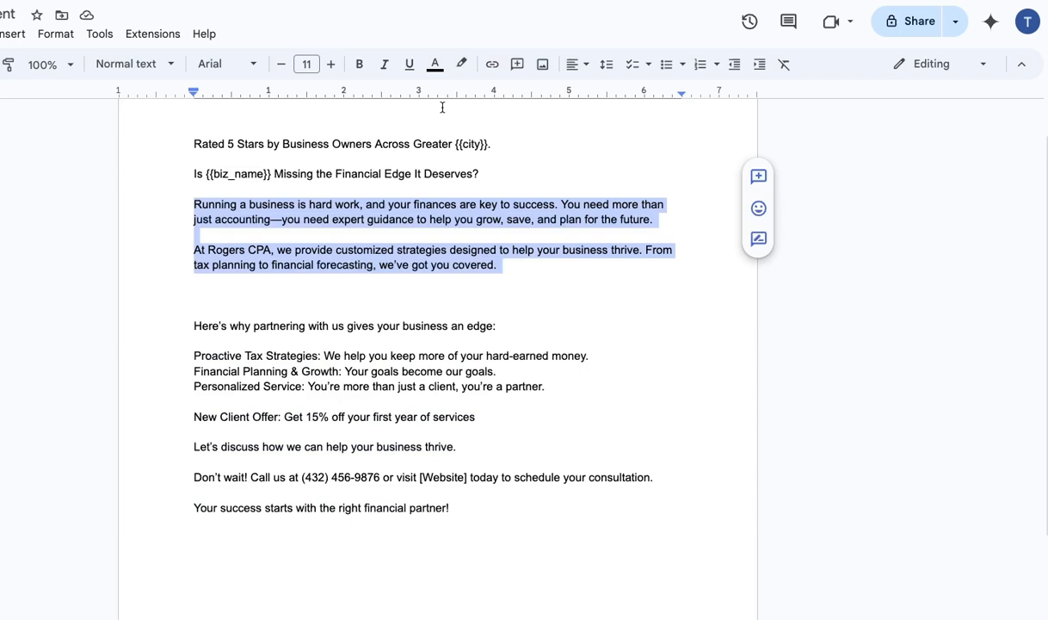
Add the document's "Here's why partnering with us" line and three benefits to Text 1, removing the blank line between them.
{"action": "left_click_drag", "start_coordinate": [195, 324], "coordinate": [553, 384]}
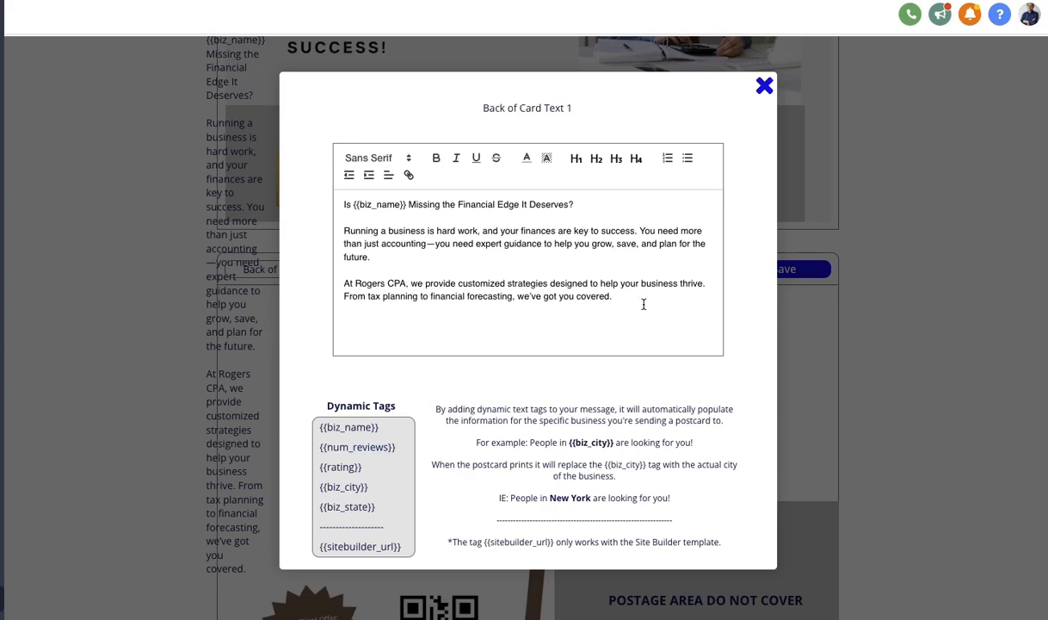
{"action": "type", "text": "Here's why partnering with us gives your business an edge:  Proactive Tax Strategies: We help you keep more of your hard-earned money. Financial Planning & Growth: Your goals become our goals. Personalized Service: You're more than just a client, you're a partner."}
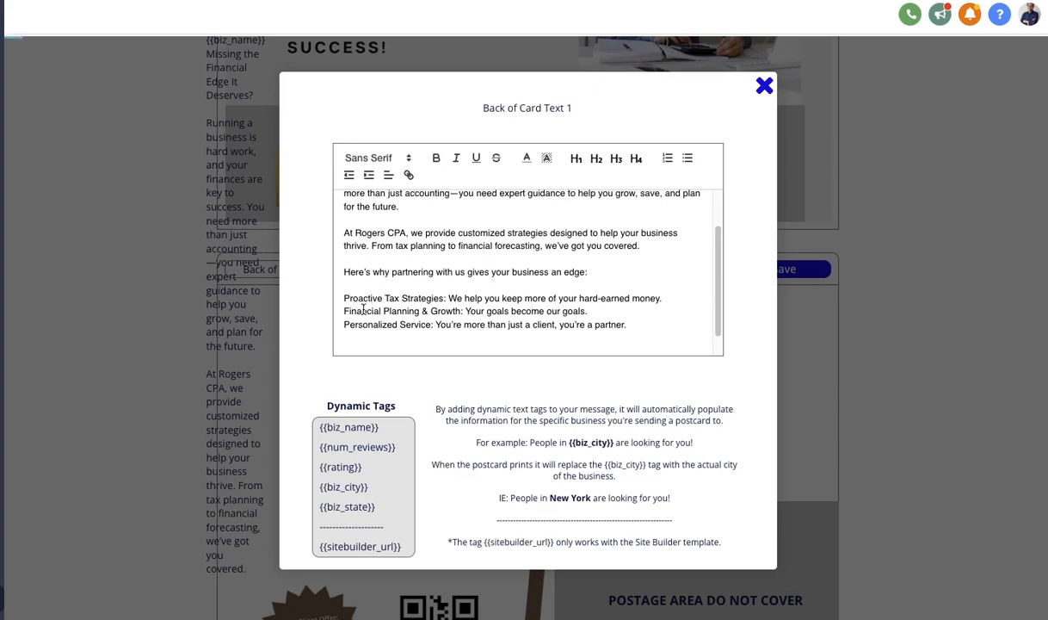
{"action": "scroll", "coordinate": [362, 308], "scroll_direction": "up", "scroll_amount": 2}
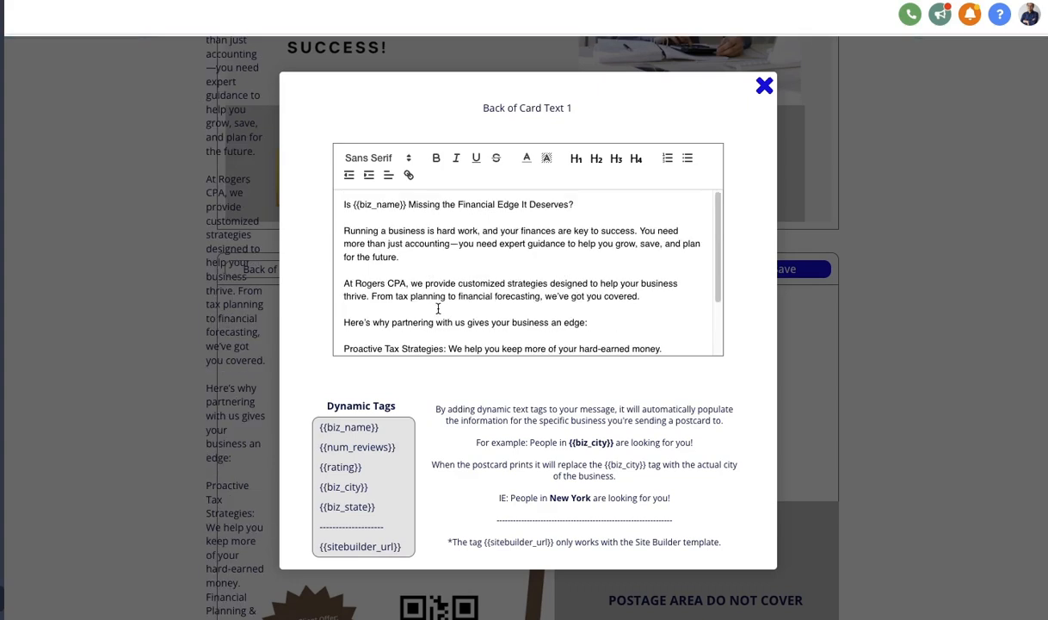
{"action": "scroll", "coordinate": [438, 309], "scroll_direction": "down", "scroll_amount": 2}
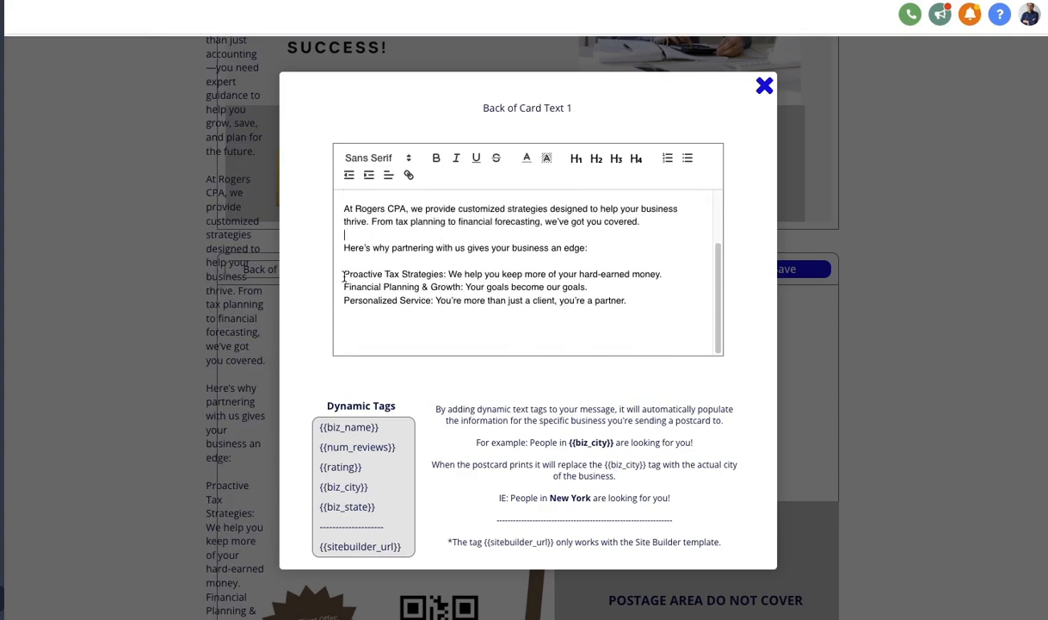
{"action": "key", "text": "BackSpace"}
Format the three benefit lines at the end of Text 1 as a bulleted list.
{"action": "left_click_drag", "start_coordinate": [344, 277], "coordinate": [648, 297]}
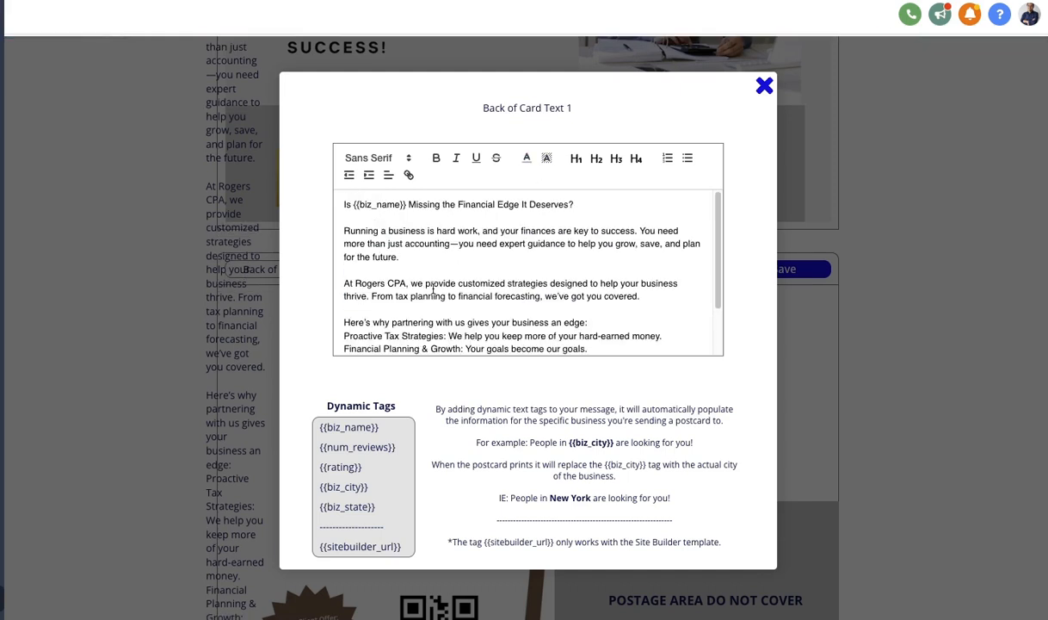
{"action": "scroll", "coordinate": [514, 322], "scroll_direction": "down", "scroll_amount": 2}
{"action": "left_click_drag", "start_coordinate": [625, 302], "coordinate": [334, 275]}
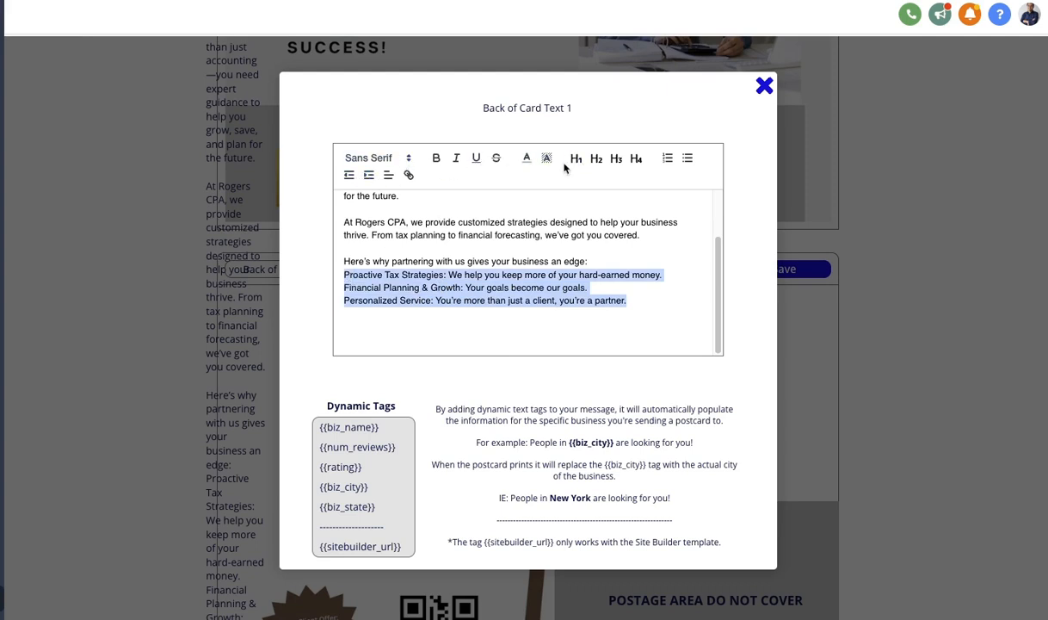
{"action": "left_click", "coordinate": [687, 158]}
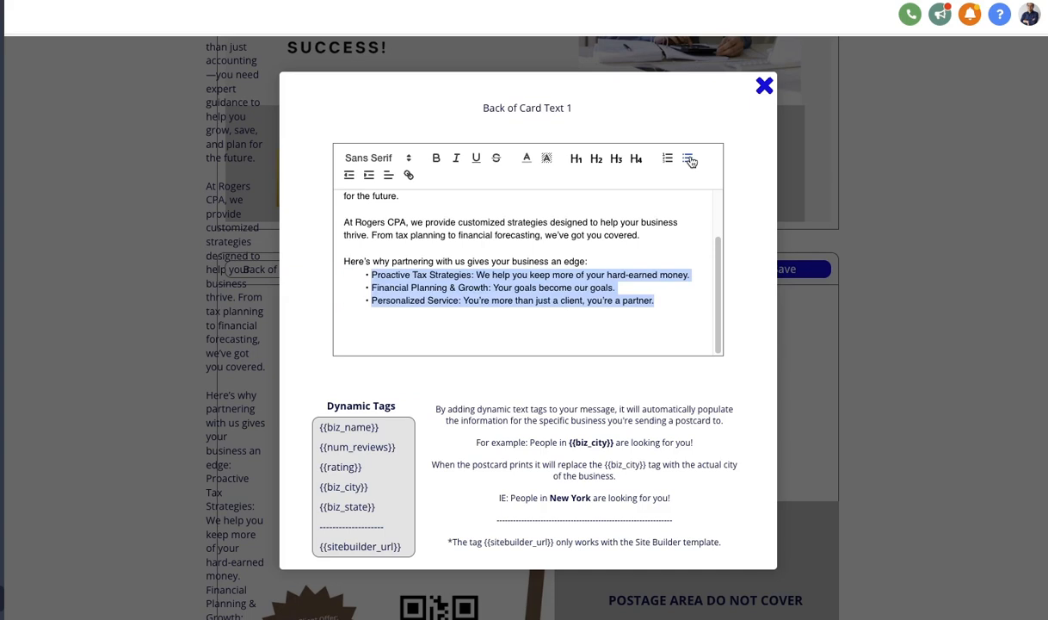
{"action": "left_click", "coordinate": [456, 276]}
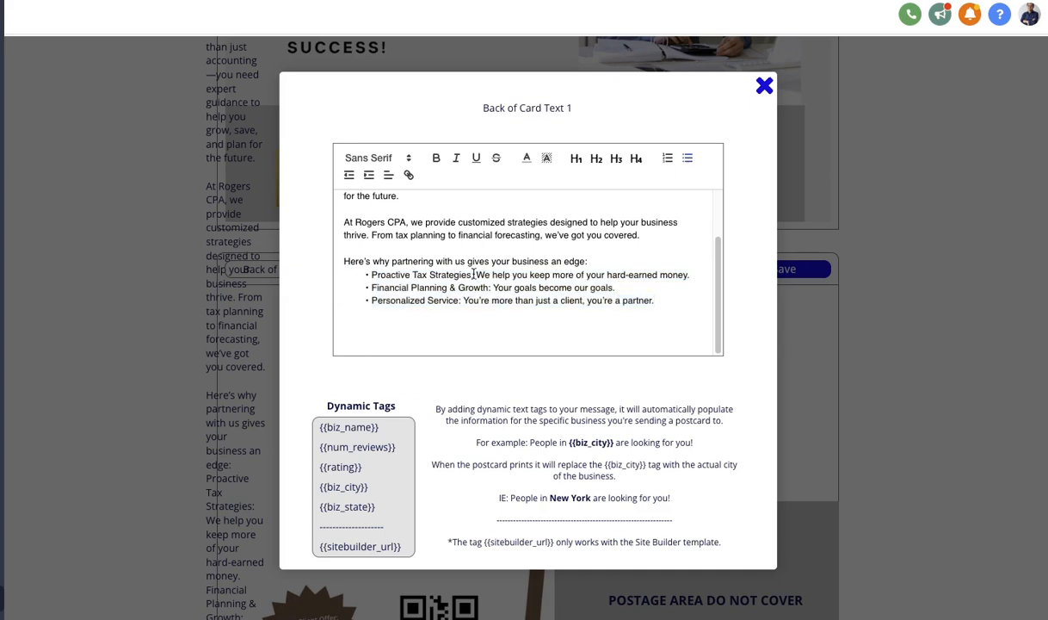
Make the "Proactive Tax Strategies:" label in the first bullet bold.
{"action": "scroll", "coordinate": [460, 263], "scroll_direction": "up", "scroll_amount": 1}
{"action": "left_click", "coordinate": [463, 274]}
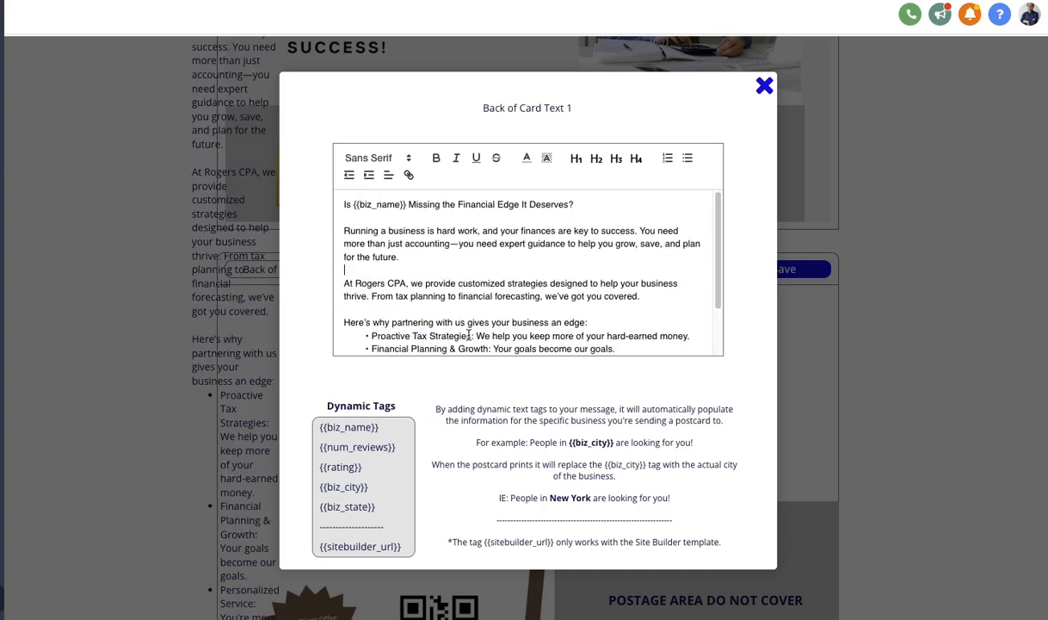
{"action": "left_click_drag", "start_coordinate": [473, 338], "coordinate": [353, 334]}
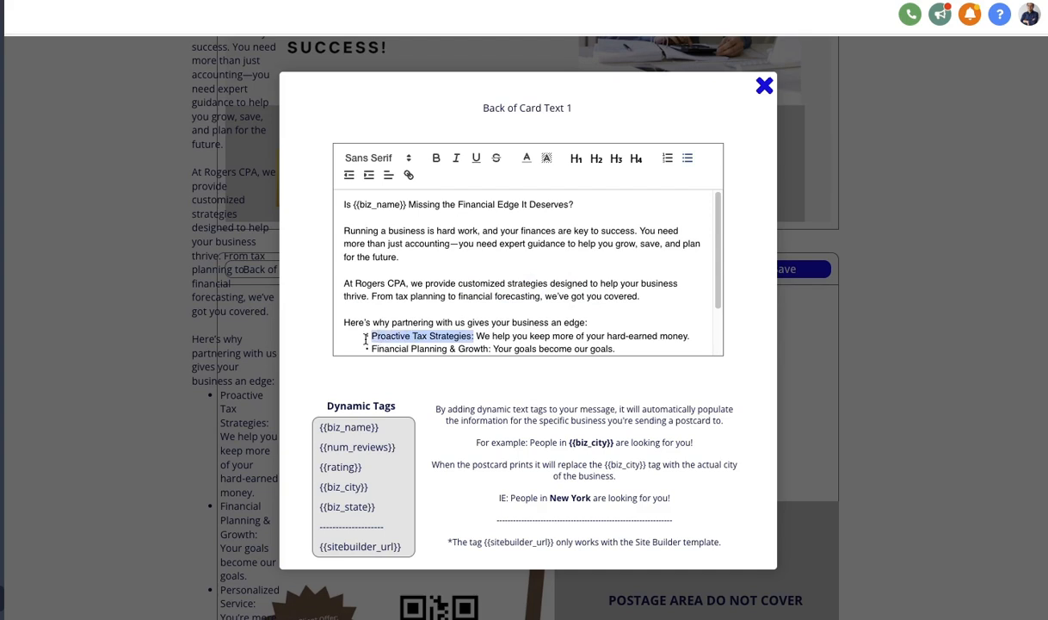
{"action": "left_click", "coordinate": [437, 158]}
{"action": "scroll", "coordinate": [479, 276], "scroll_direction": "down", "scroll_amount": 1}
{"action": "left_click", "coordinate": [491, 305]}
Make the "Financial Planning & Growth:" label in the second bullet bold.
{"action": "scroll", "coordinate": [417, 303], "scroll_direction": "up", "scroll_amount": 1}
{"action": "scroll", "coordinate": [408, 304], "scroll_direction": "down", "scroll_amount": 2}
{"action": "left_click_drag", "start_coordinate": [489, 289], "coordinate": [416, 289]}
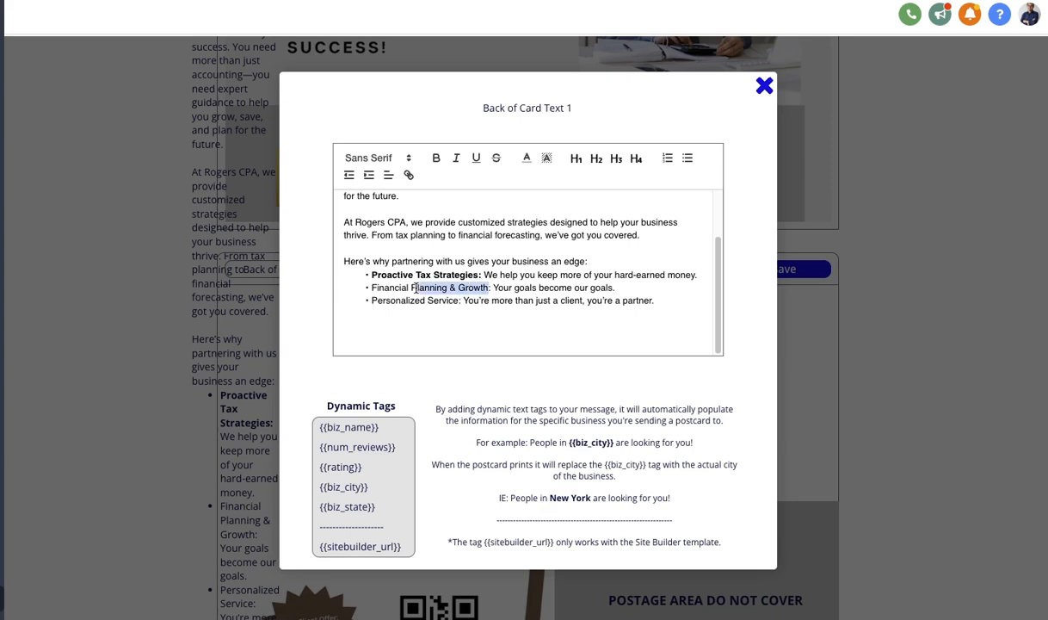
{"action": "left_click_drag", "start_coordinate": [491, 289], "coordinate": [374, 291]}
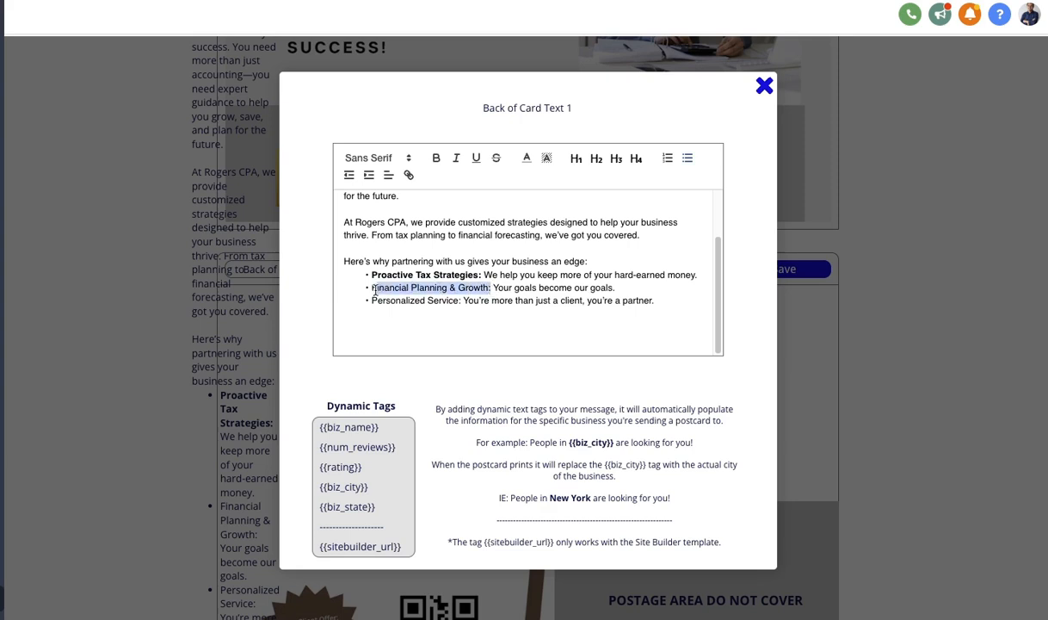
{"action": "left_click", "coordinate": [436, 159]}
{"action": "left_click", "coordinate": [448, 288]}
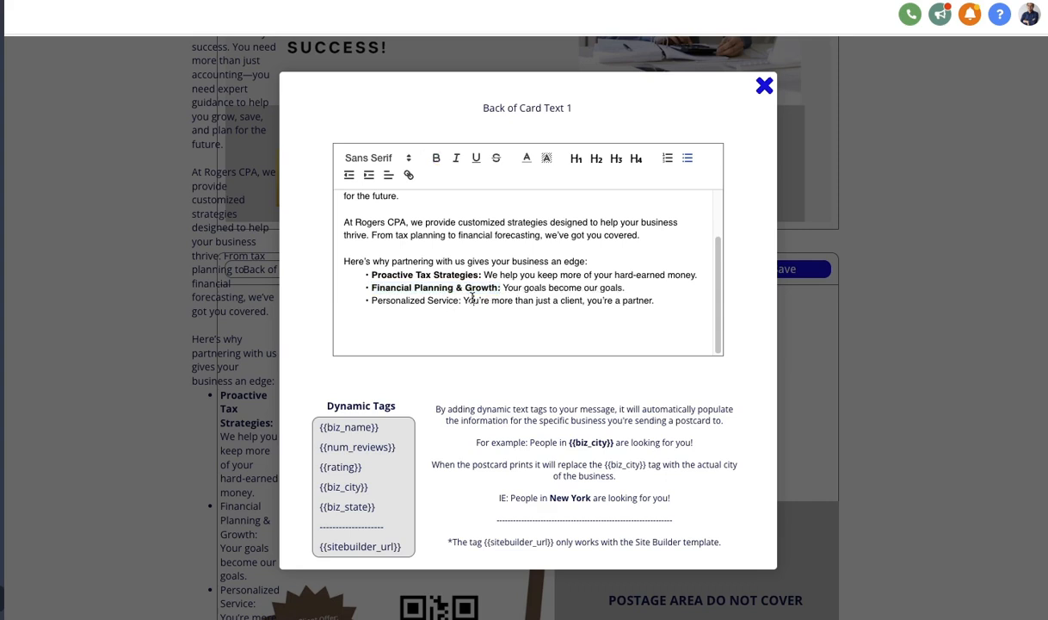
Make the "Personalized Service:" label in the third bullet of the back Text 1 bold.
{"action": "scroll", "coordinate": [463, 297], "scroll_direction": "up", "scroll_amount": 2}
{"action": "scroll", "coordinate": [465, 303], "scroll_direction": "down", "scroll_amount": 2}
{"action": "double_click", "coordinate": [461, 300]}
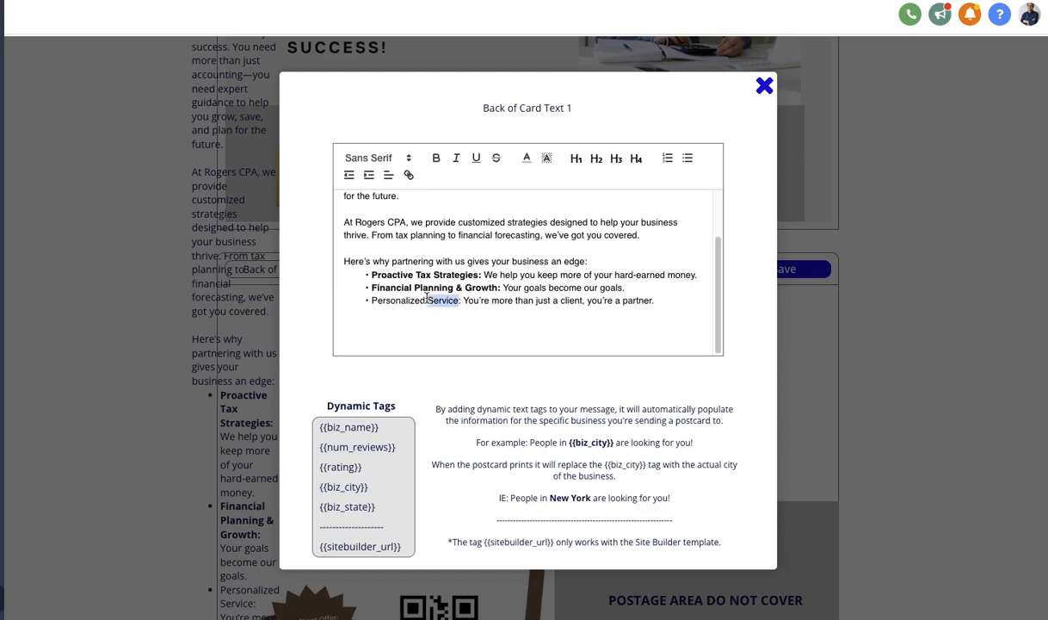
{"action": "left_click_drag", "start_coordinate": [464, 301], "coordinate": [365, 298]}
{"action": "left_click", "coordinate": [435, 158]}
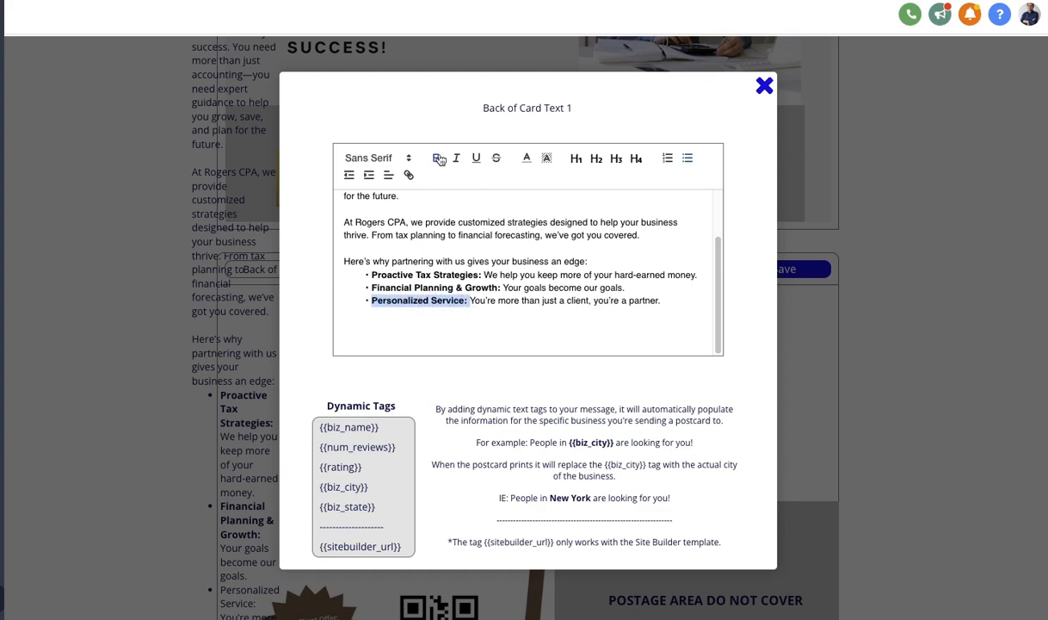
{"action": "left_click", "coordinate": [496, 262]}
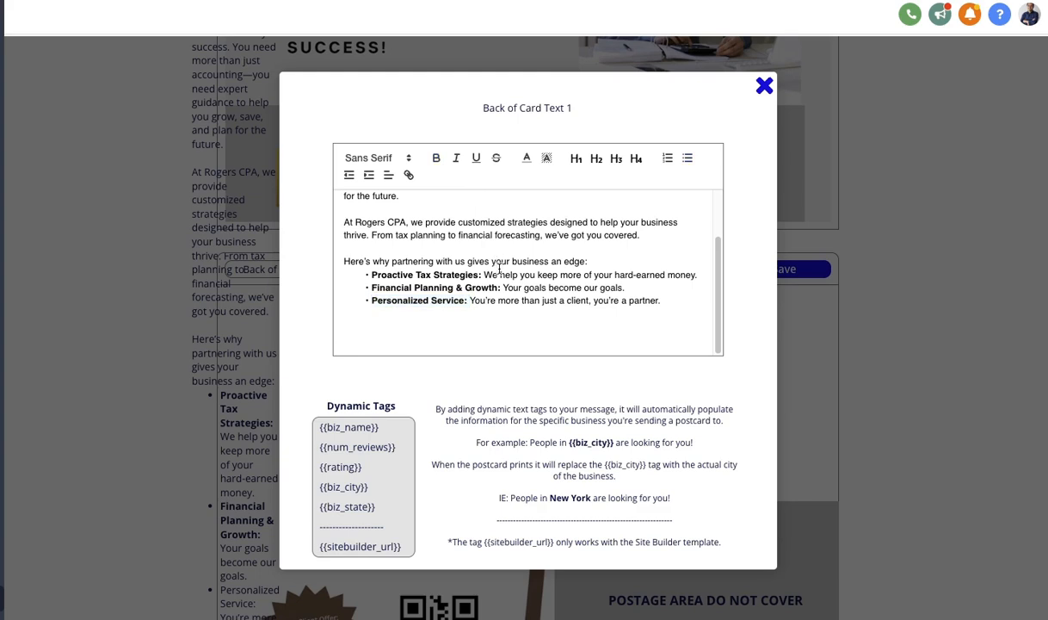
Make the headline "Is {{biz_name}} Missing the Financial Edge It Deserves?" bold and close the back Text 1 editor.
{"action": "scroll", "coordinate": [499, 268], "scroll_direction": "up", "scroll_amount": 2}
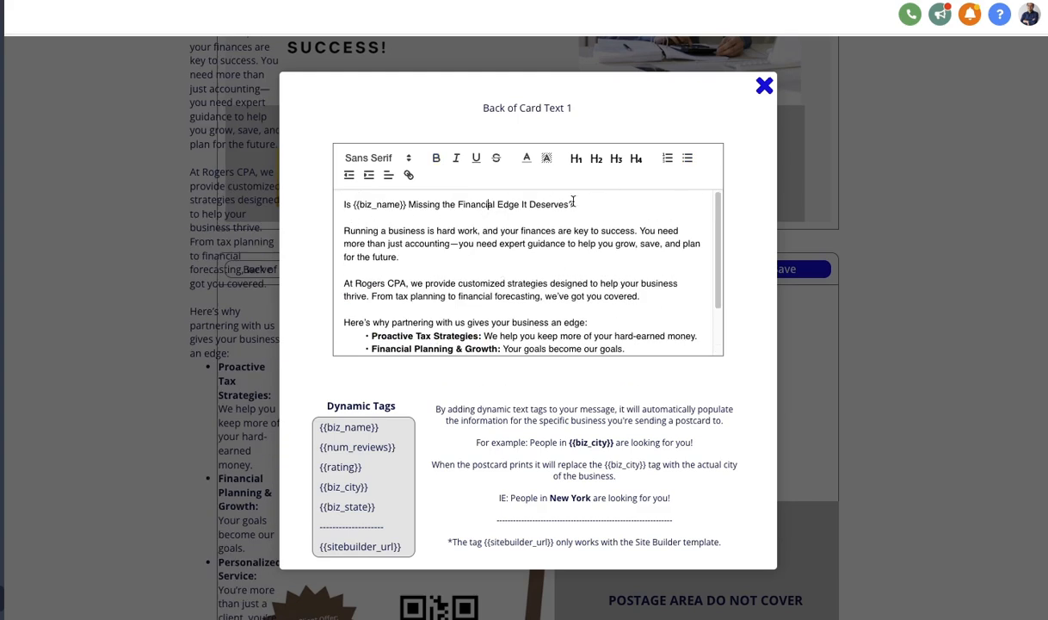
{"action": "triple_click", "coordinate": [528, 200]}
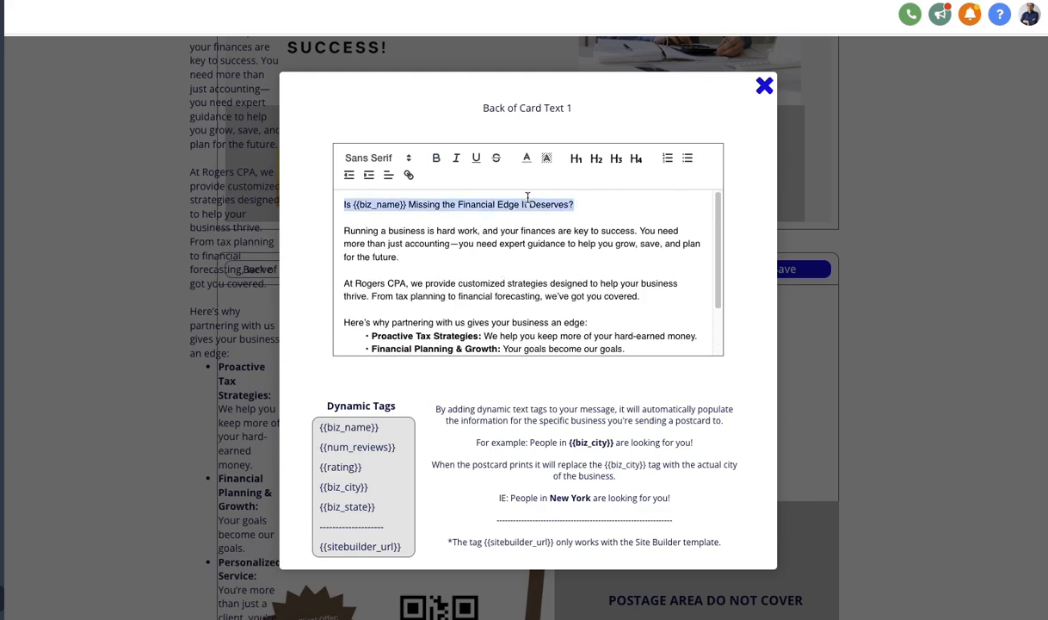
{"action": "left_click", "coordinate": [437, 158]}
{"action": "left_click", "coordinate": [454, 218]}
{"action": "scroll", "coordinate": [444, 264], "scroll_direction": "down", "scroll_amount": 2}
{"action": "scroll", "coordinate": [444, 264], "scroll_direction": "up", "scroll_amount": 2}
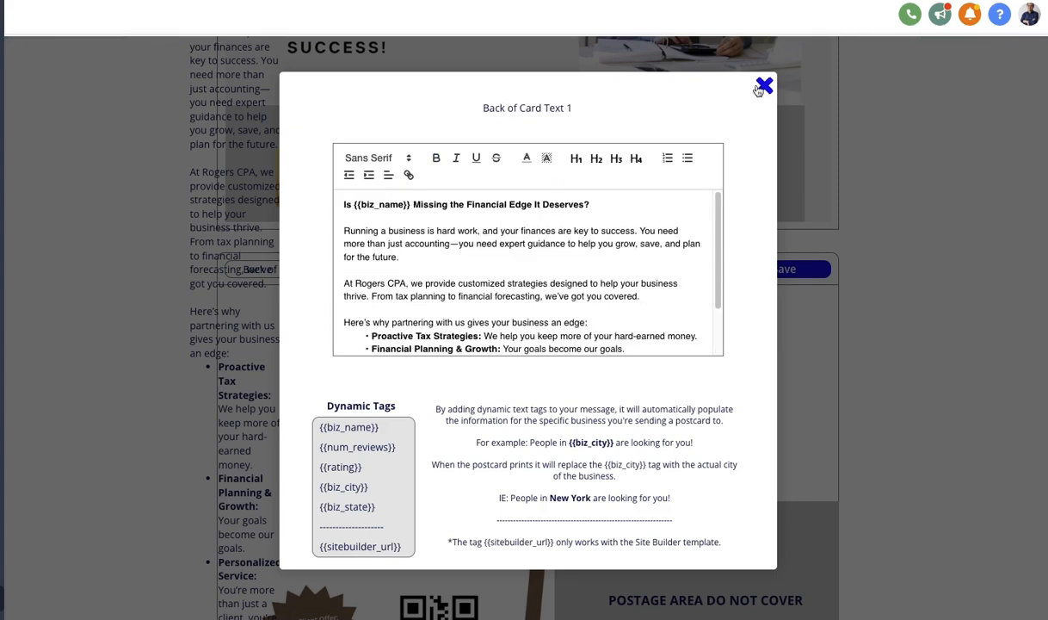
{"action": "left_click", "coordinate": [764, 87]}
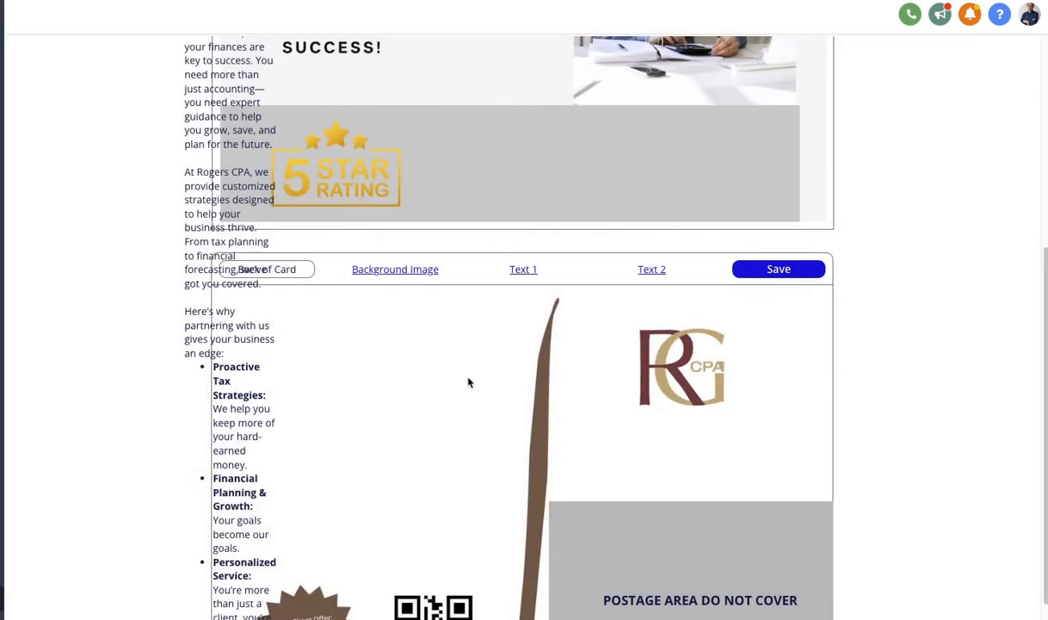
Enlarge the narrow back-of-card Text 1 box to fill the blank area beside the brown stroke, above the badge and QR code.
{"action": "scroll", "coordinate": [468, 382], "scroll_direction": "up", "scroll_amount": 2}
{"action": "scroll", "coordinate": [413, 387], "scroll_direction": "down", "scroll_amount": 4}
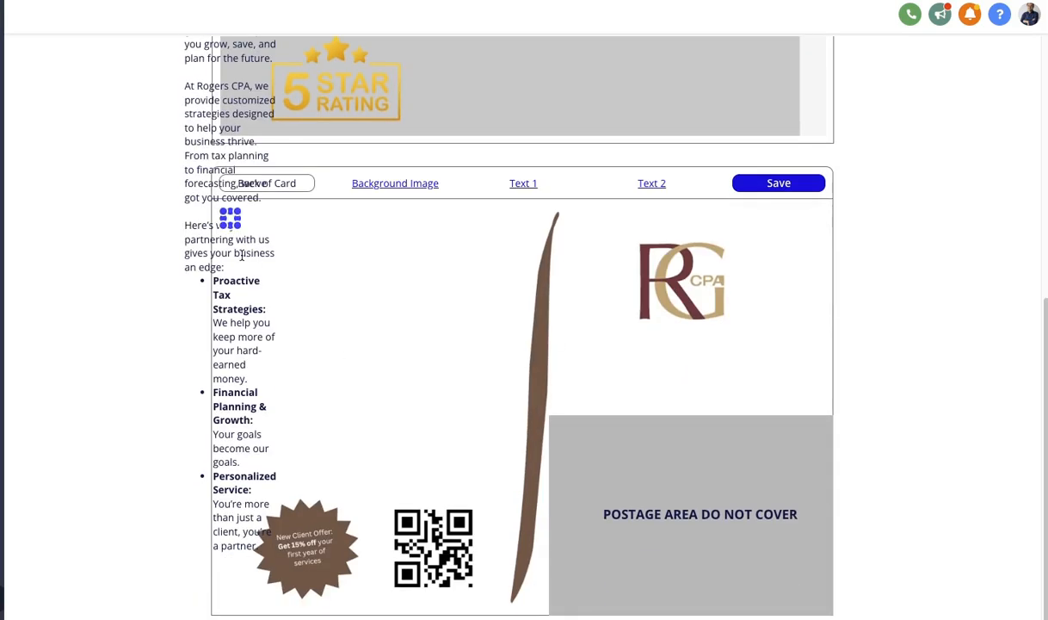
{"action": "left_click_drag", "start_coordinate": [232, 217], "coordinate": [509, 226]}
{"action": "left_click_drag", "start_coordinate": [368, 226], "coordinate": [320, 499]}
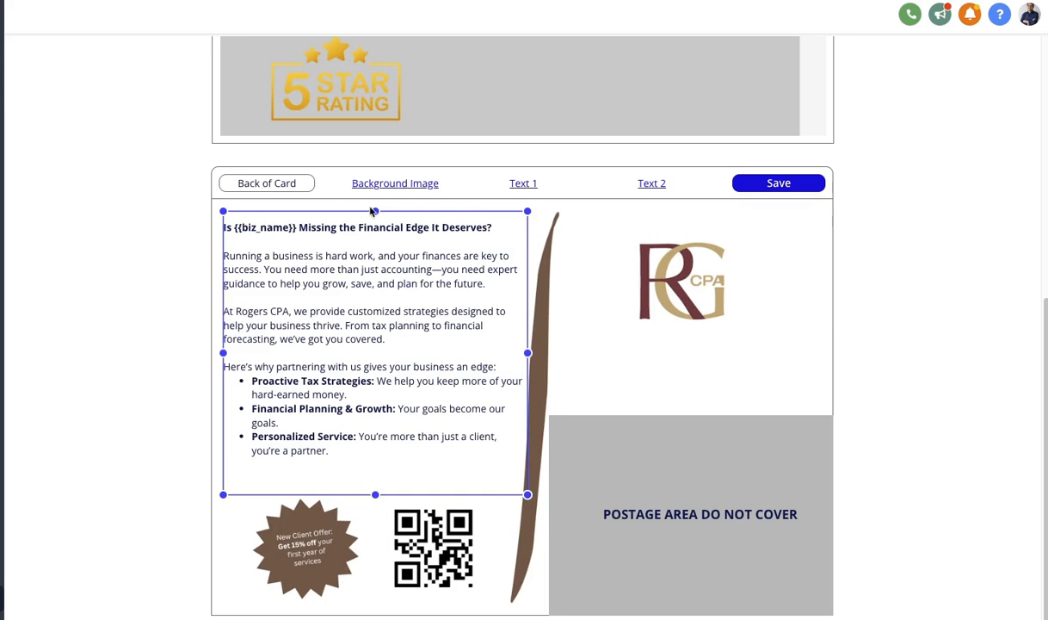
Adjust the height and position of the back Text 1 box so it starts near the card's upper edge and ends above the badge.
{"action": "left_click_drag", "start_coordinate": [371, 207], "coordinate": [360, 280]}
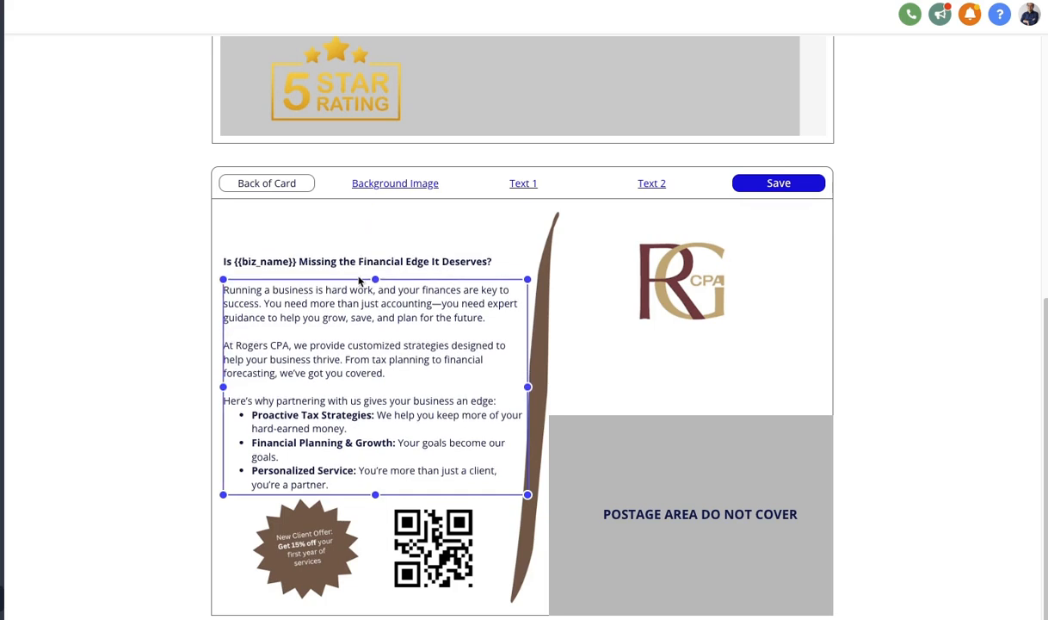
{"action": "left_click_drag", "start_coordinate": [344, 330], "coordinate": [314, 215]}
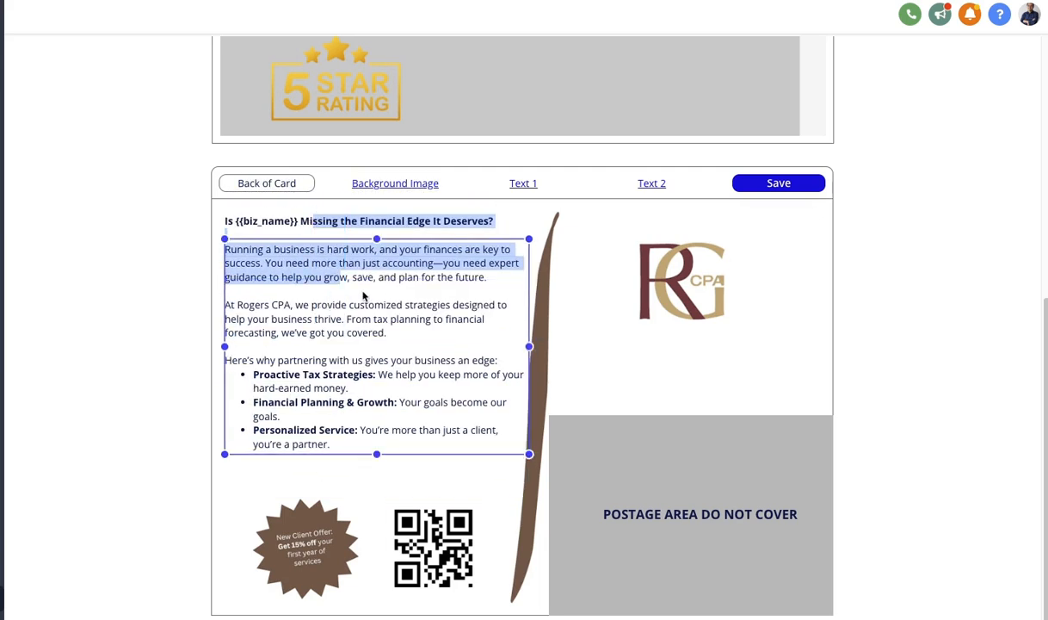
{"action": "left_click_drag", "start_coordinate": [378, 240], "coordinate": [377, 210]}
{"action": "left_click_drag", "start_coordinate": [355, 287], "coordinate": [354, 304]}
{"action": "left_click_drag", "start_coordinate": [377, 227], "coordinate": [380, 208]}
{"action": "left_click_drag", "start_coordinate": [365, 260], "coordinate": [364, 279]}
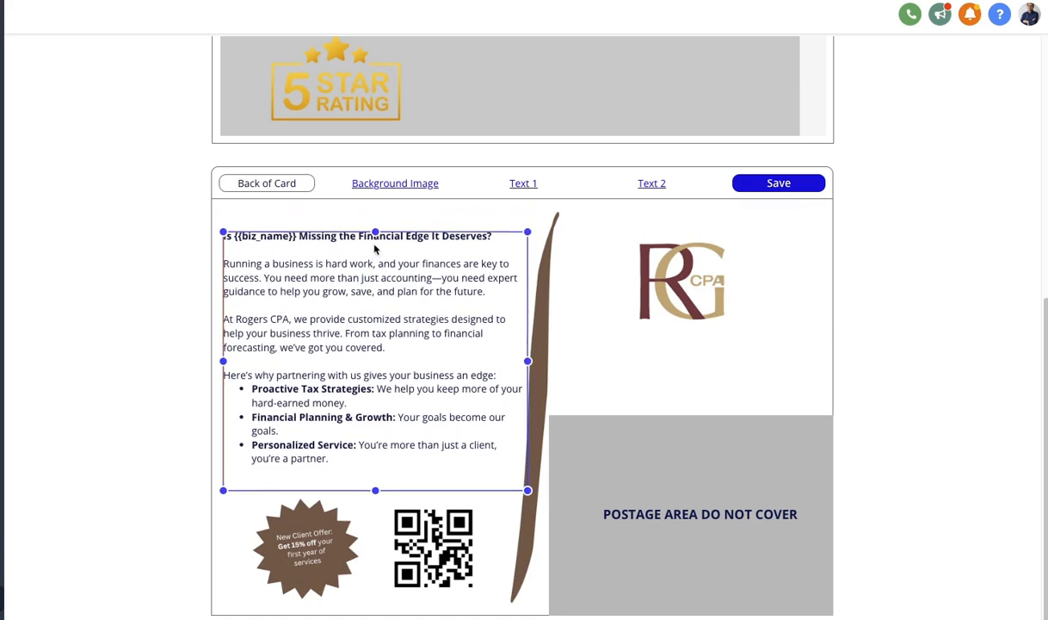
{"action": "left_click_drag", "start_coordinate": [375, 233], "coordinate": [375, 209]}
{"action": "left_click_drag", "start_coordinate": [349, 283], "coordinate": [361, 308]}
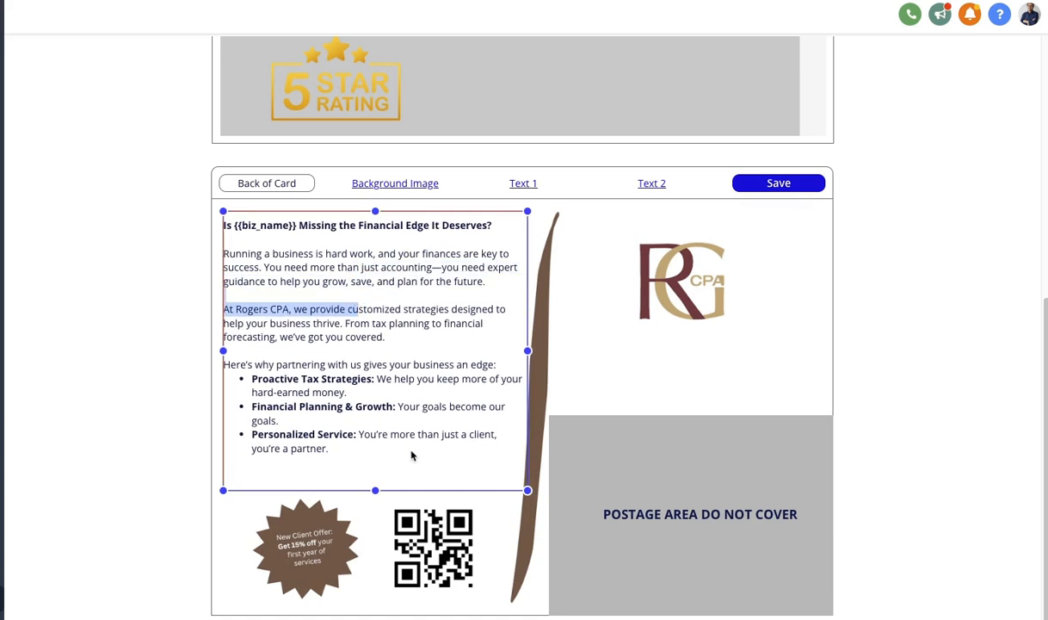
{"action": "left_click", "coordinate": [412, 453]}
{"action": "left_click", "coordinate": [356, 524]}
{"action": "left_click", "coordinate": [382, 424]}
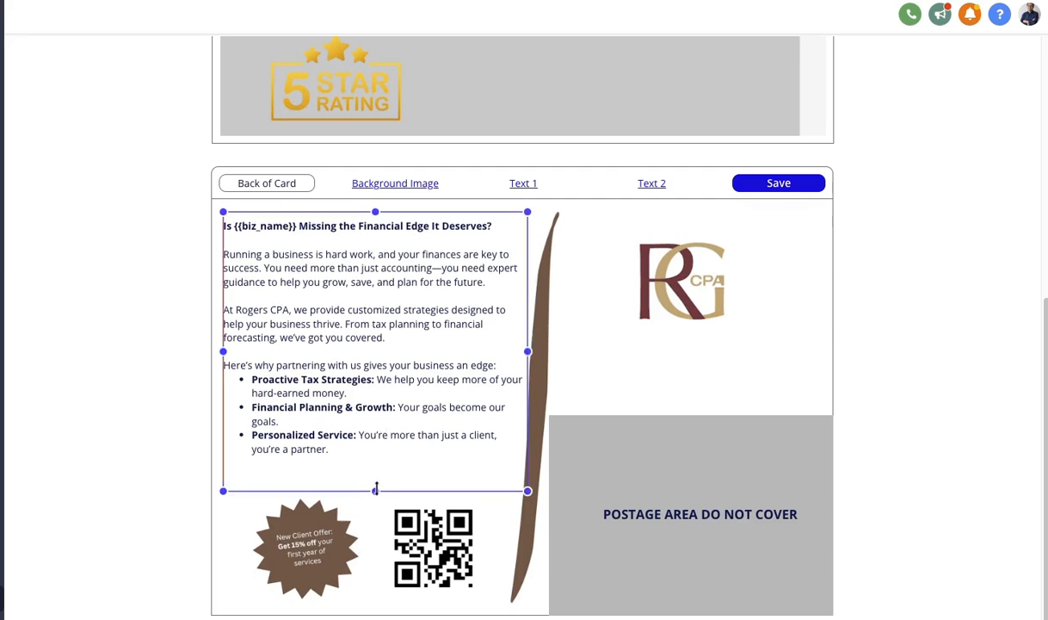
{"action": "mouse_move", "coordinate": [376, 489]}
{"action": "left_mouse_down"}
{"action": "mouse_move", "coordinate": [375, 440]}
{"action": "mouse_move", "coordinate": [375, 477]}
{"action": "left_mouse_up"}
Delete the empty lines after the last bullet in the back Text 1 and close its editor.
{"action": "left_click", "coordinate": [525, 181]}
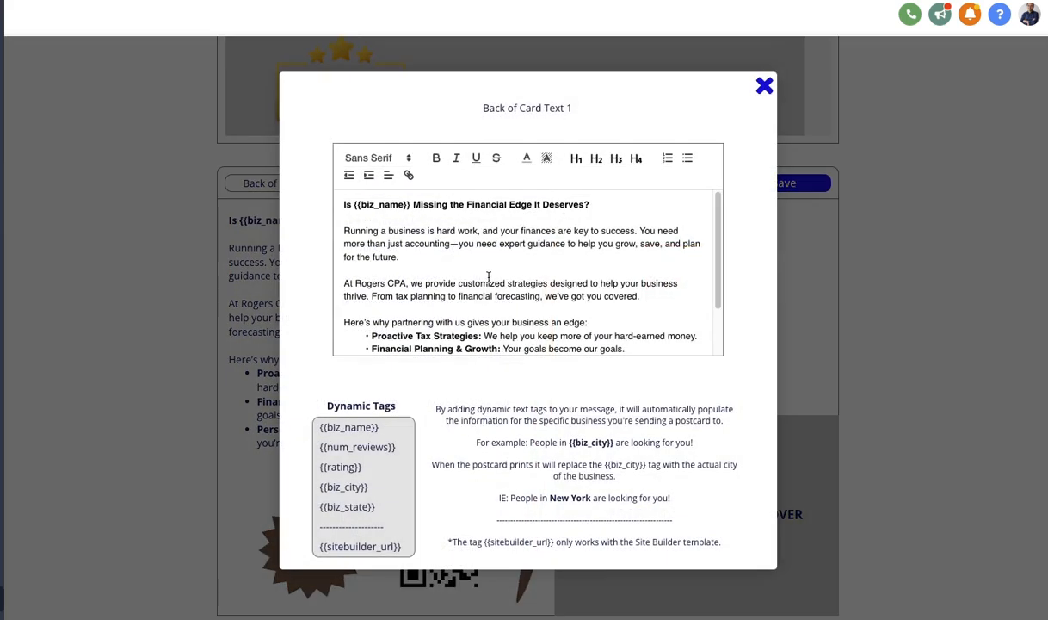
{"action": "scroll", "coordinate": [533, 309], "scroll_direction": "down", "scroll_amount": 2}
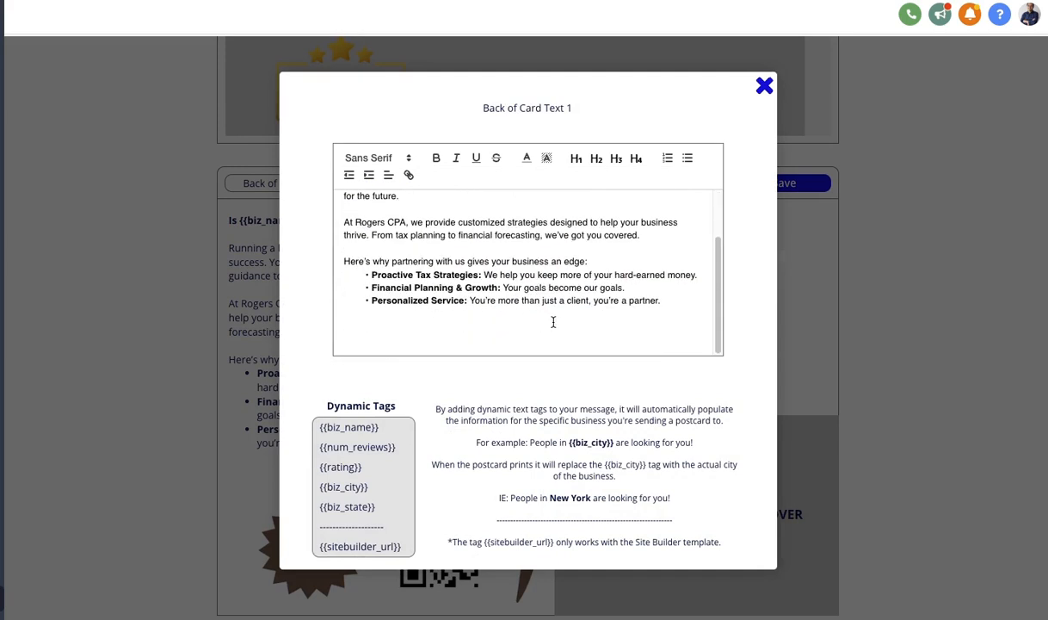
{"action": "left_click", "coordinate": [552, 322]}
{"action": "key", "text": "BackSpace"}
{"action": "key", "text": "BackSpace"}
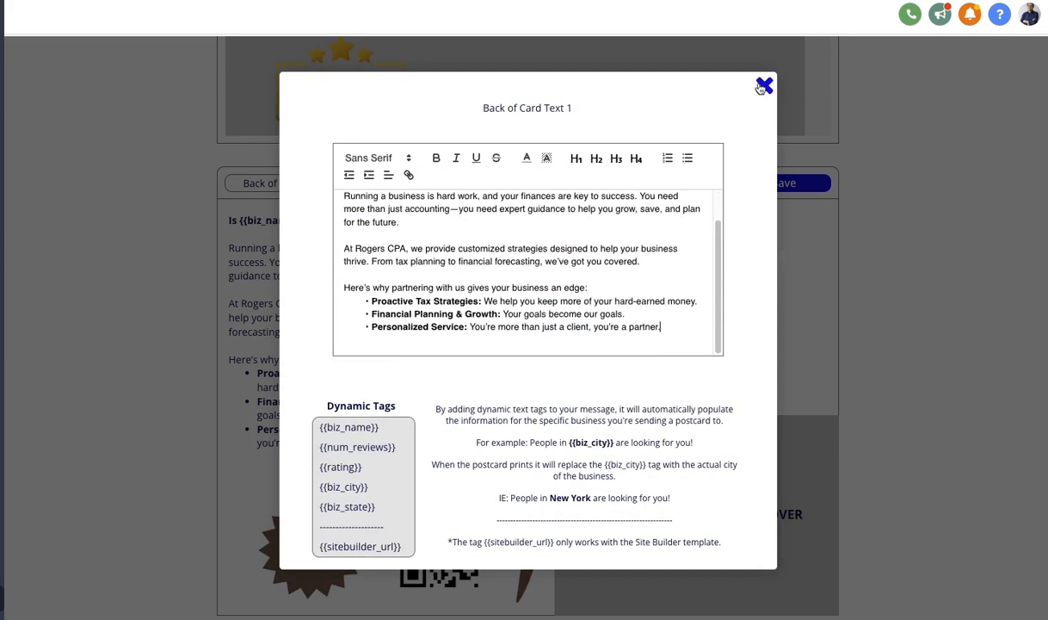
{"action": "left_click", "coordinate": [764, 86]}
Shorten the back Text 1 box to end just below the last bullet and narrow it slightly beside the brown stroke.
{"action": "left_click", "coordinate": [360, 316]}
{"action": "left_click_drag", "start_coordinate": [374, 480], "coordinate": [374, 459]}
{"action": "left_click_drag", "start_coordinate": [360, 300], "coordinate": [361, 290]}
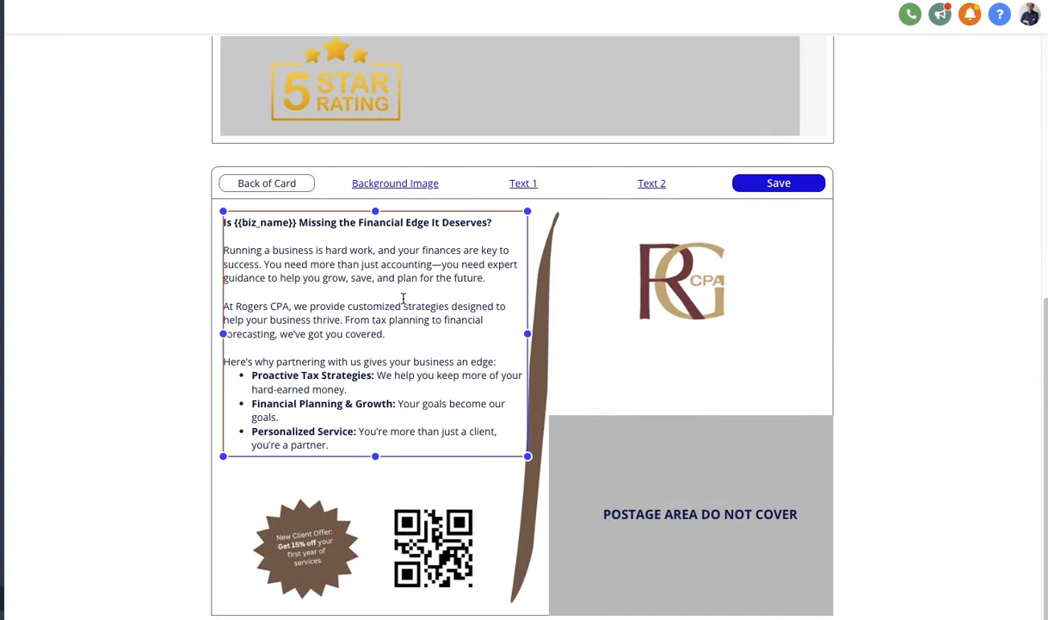
{"action": "left_click_drag", "start_coordinate": [524, 333], "coordinate": [521, 333]}
{"action": "left_click", "coordinate": [559, 317]}
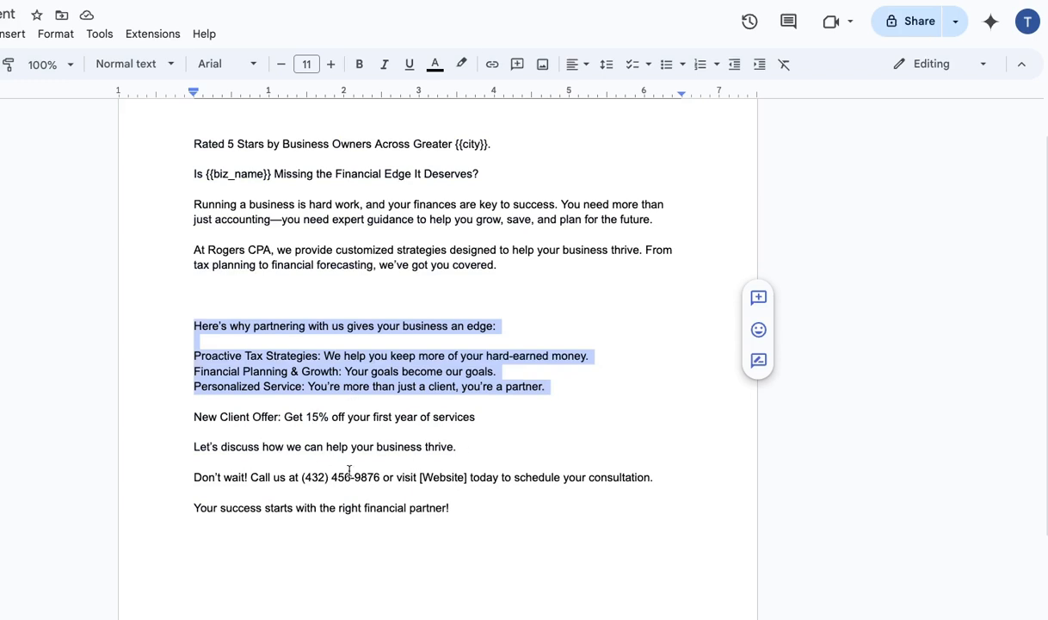
Switch to Google Docs, copy the "Don't wait! Call us at" text including the phone number, and return to the postcard editor.
{"action": "left_click_drag", "start_coordinate": [379, 477], "coordinate": [168, 475]}
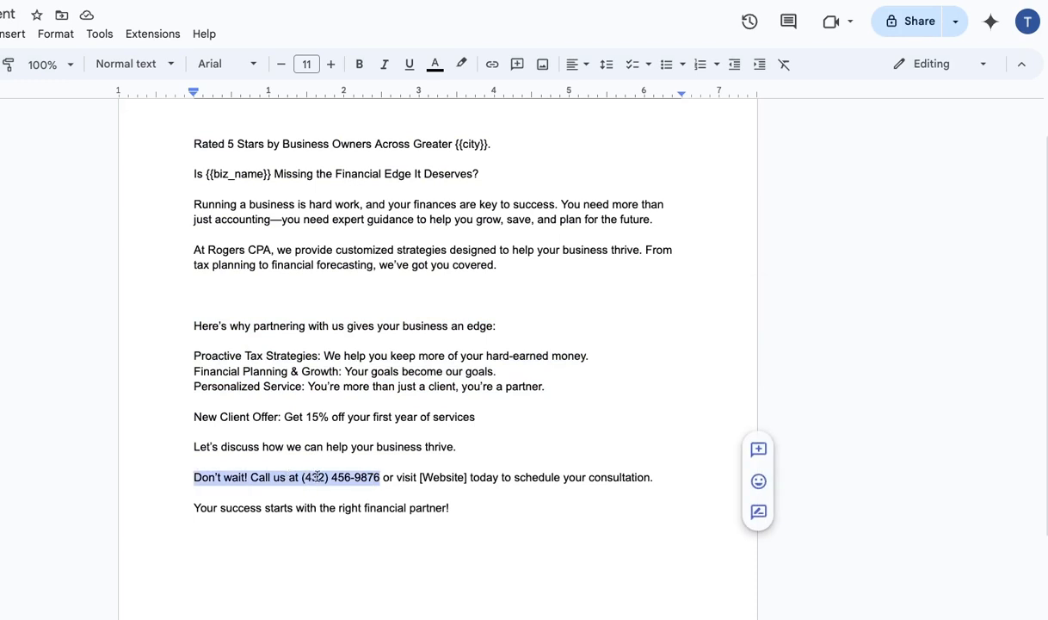
{"action": "right_click", "coordinate": [268, 456]}
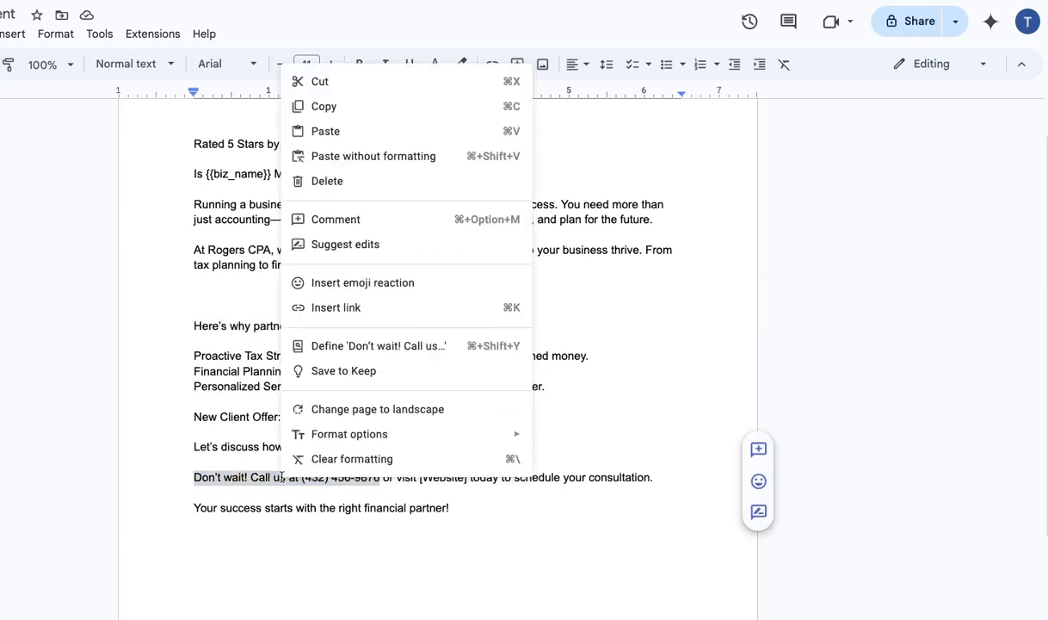
{"action": "left_click", "coordinate": [337, 105]}
{"action": "left_click", "coordinate": [125, 1]}
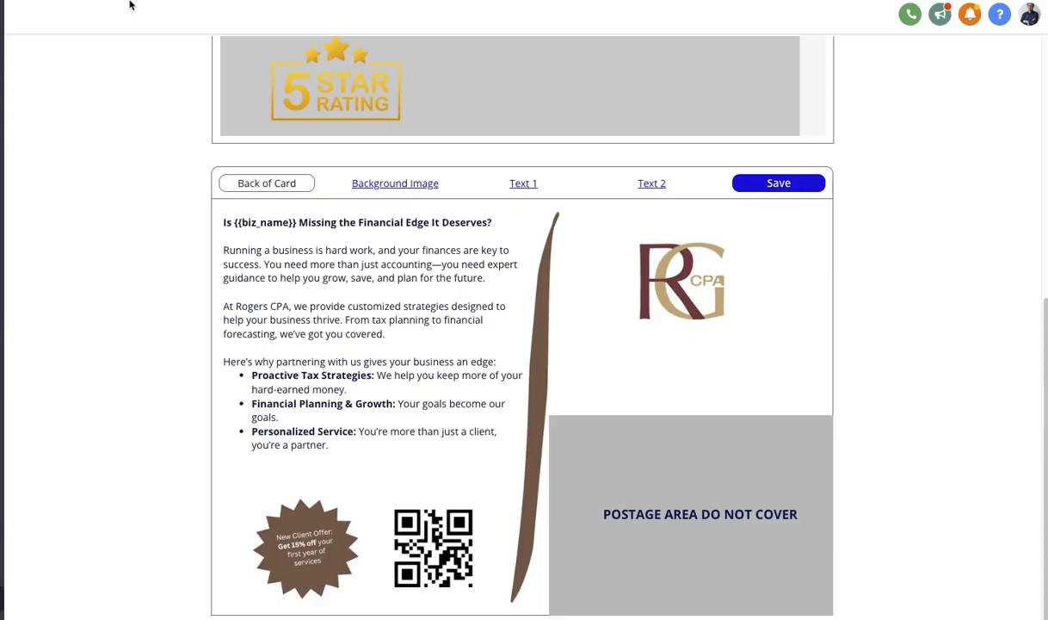
Paste the copied call-to-action below the bullets in the back Text 1, separated by a blank line, and close its editor.
{"action": "left_click", "coordinate": [329, 445]}
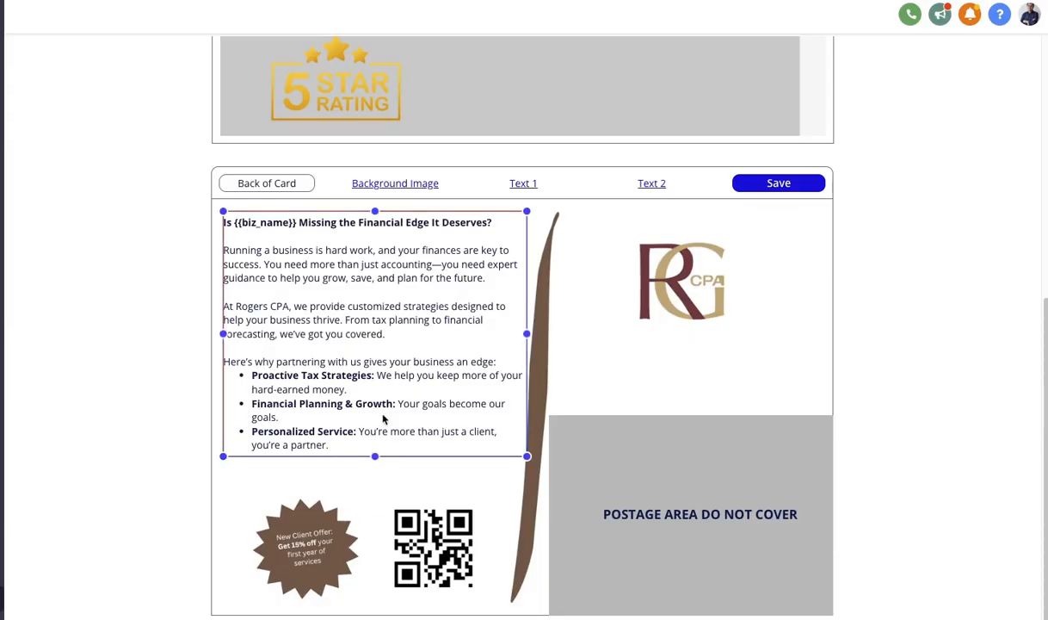
{"action": "left_click", "coordinate": [520, 186]}
{"action": "left_click", "coordinate": [590, 321]}
{"action": "scroll", "coordinate": [604, 337], "scroll_direction": "down", "scroll_amount": 1}
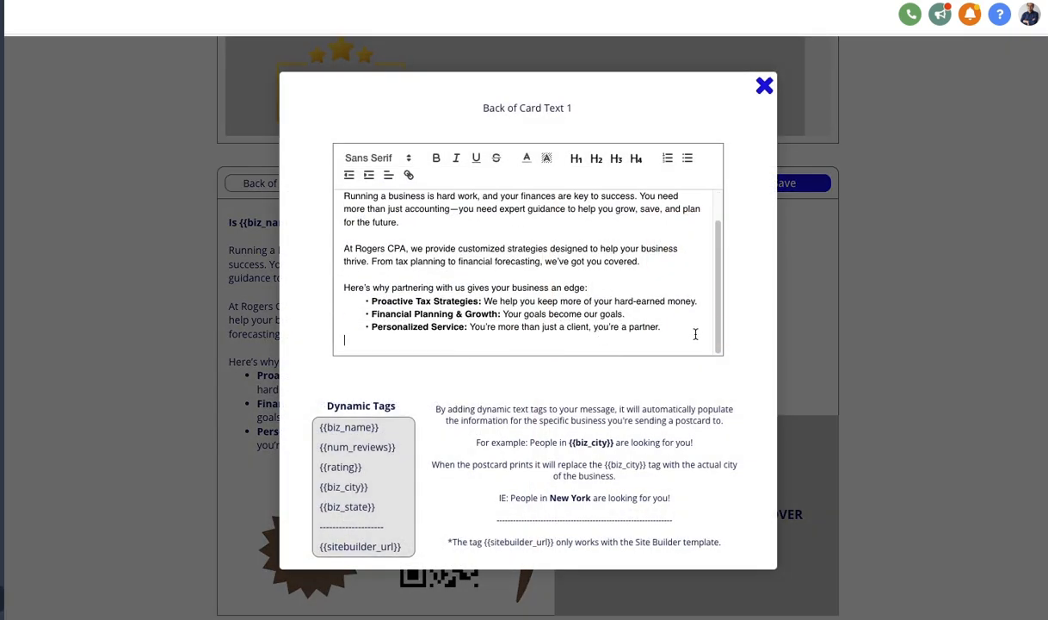
{"action": "key", "text": "Return"}
{"action": "key", "text": "ctrl+v"}
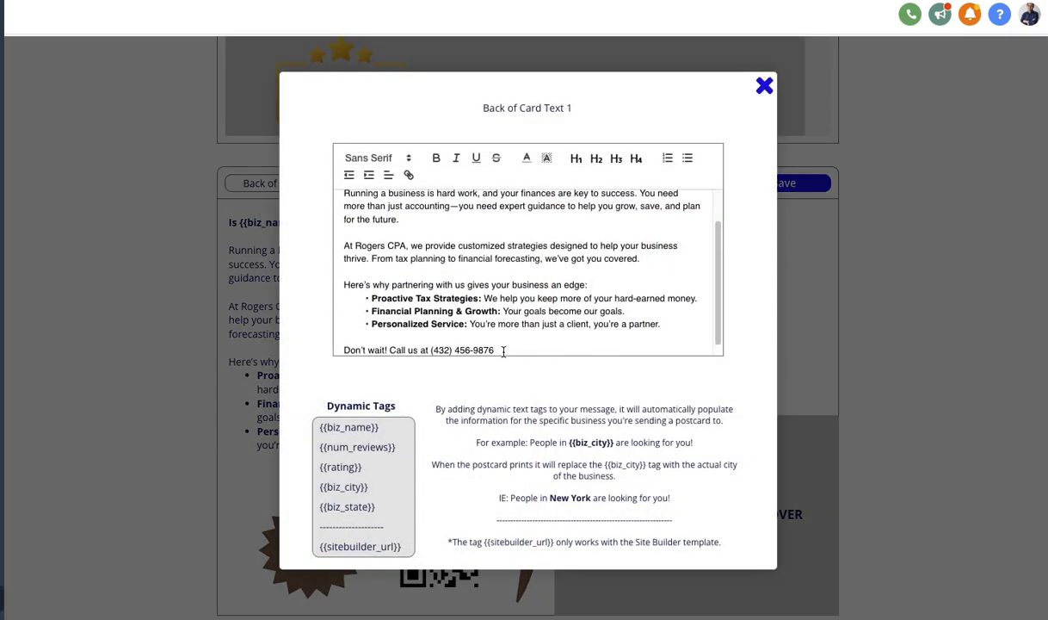
{"action": "left_click", "coordinate": [765, 87]}
Extend the back Text 1 box downward to contain the call-to-action line just above the badge and QR code.
{"action": "left_click", "coordinate": [379, 353]}
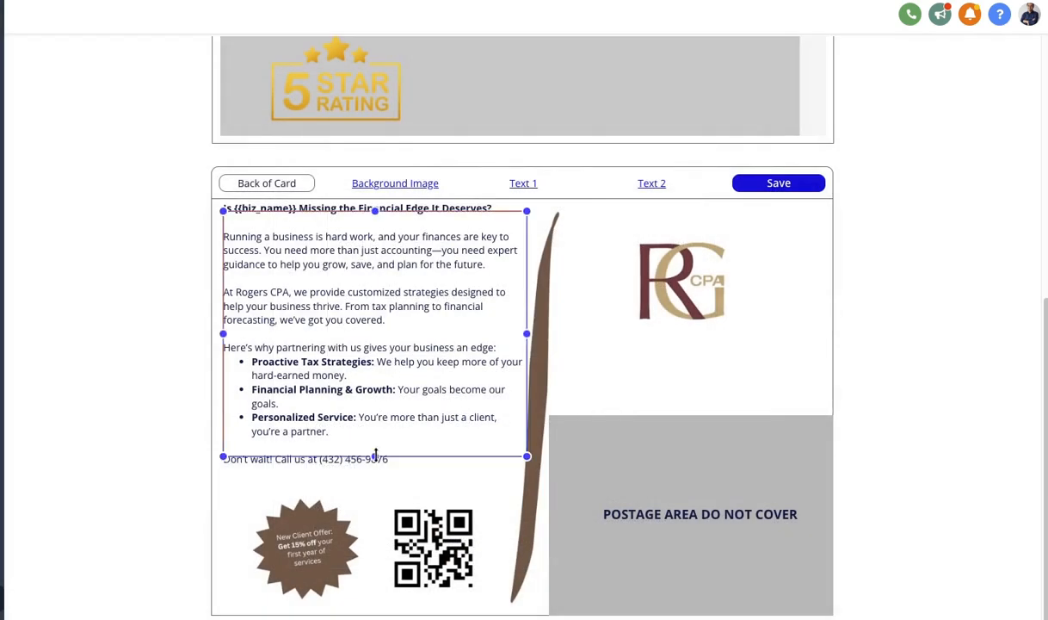
{"action": "left_click_drag", "start_coordinate": [375, 456], "coordinate": [375, 485]}
{"action": "left_click_drag", "start_coordinate": [331, 445], "coordinate": [384, 404]}
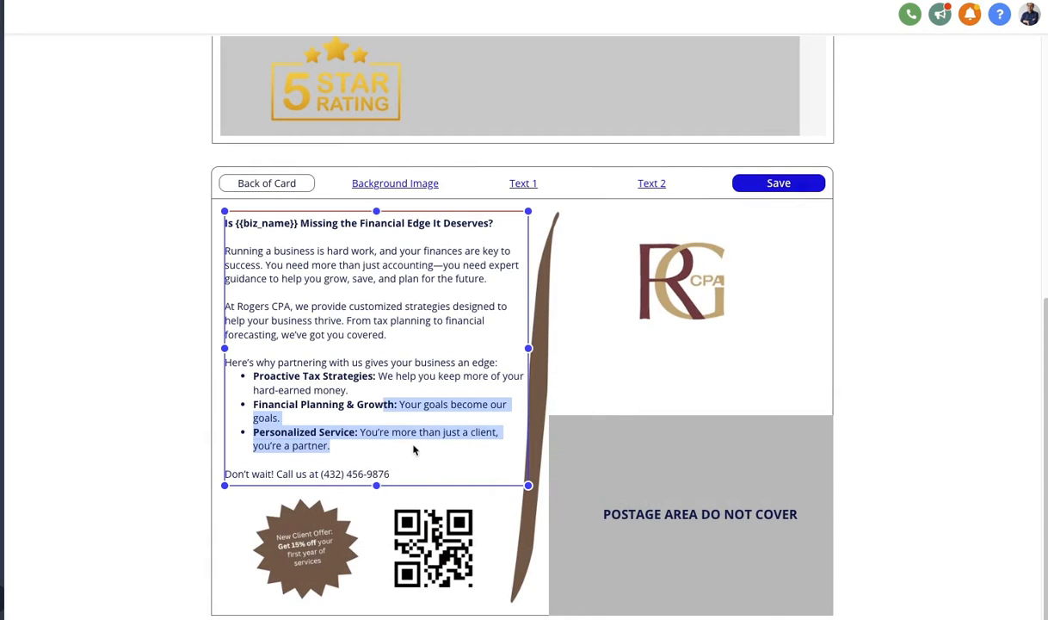
{"action": "left_click", "coordinate": [558, 348]}
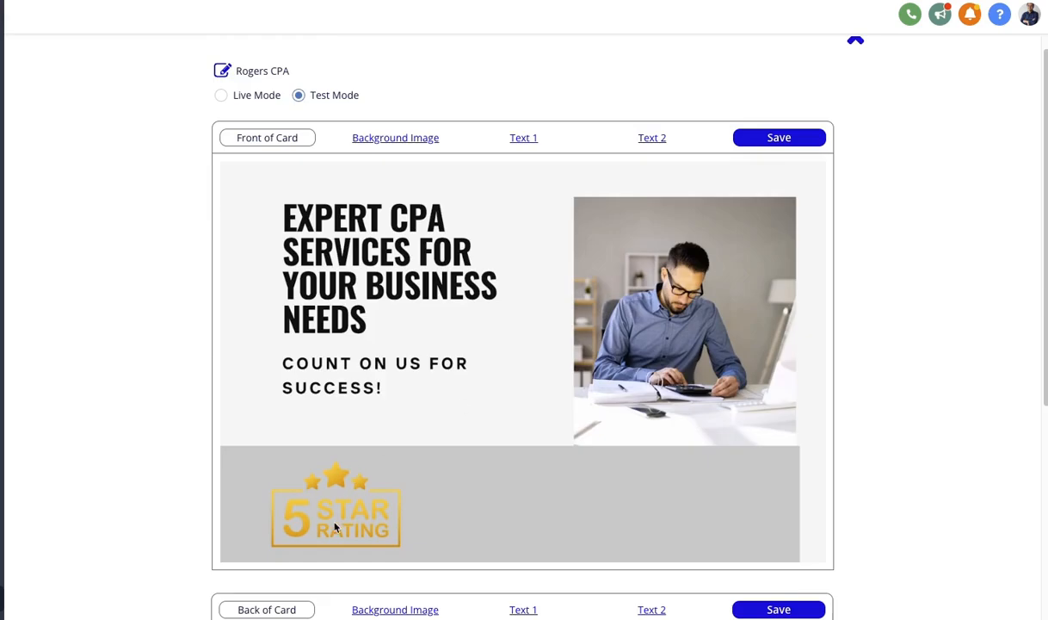
Copy "Rated 5 Stars by Business Owners Across Greater {{city}}." from Google Docs into the front of card's Text 1.
{"action": "left_click", "coordinate": [520, 137]}
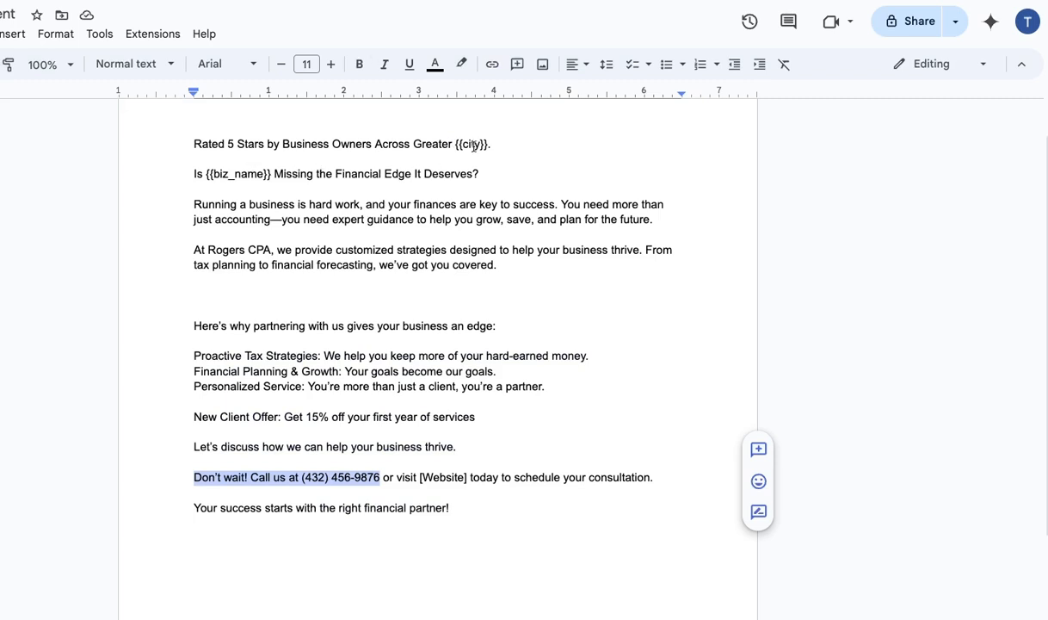
{"action": "left_click_drag", "start_coordinate": [502, 147], "coordinate": [188, 142]}
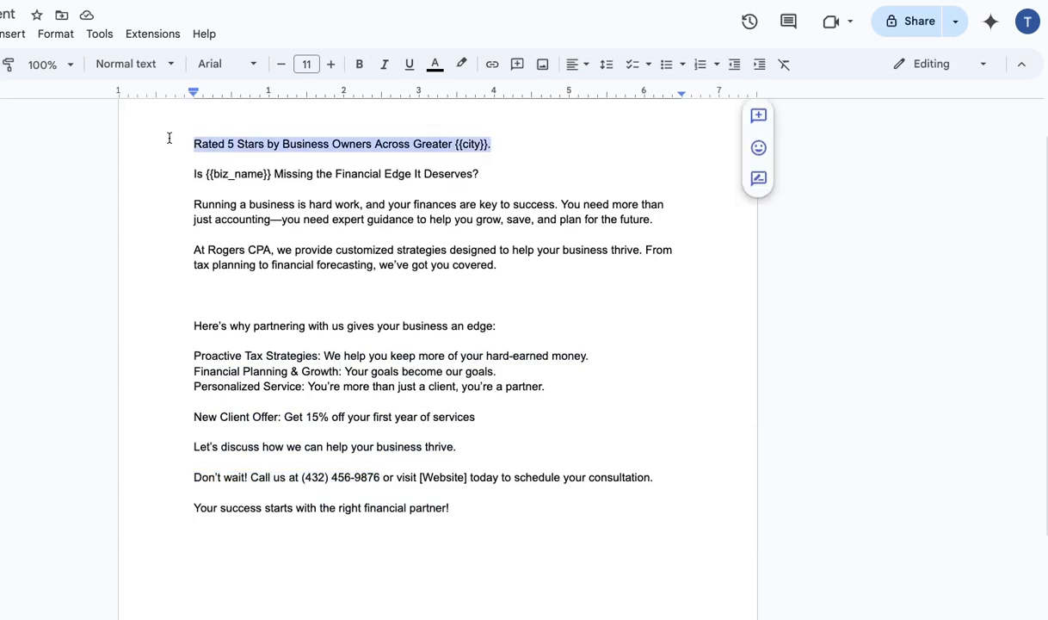
{"action": "type", "text": "$"}
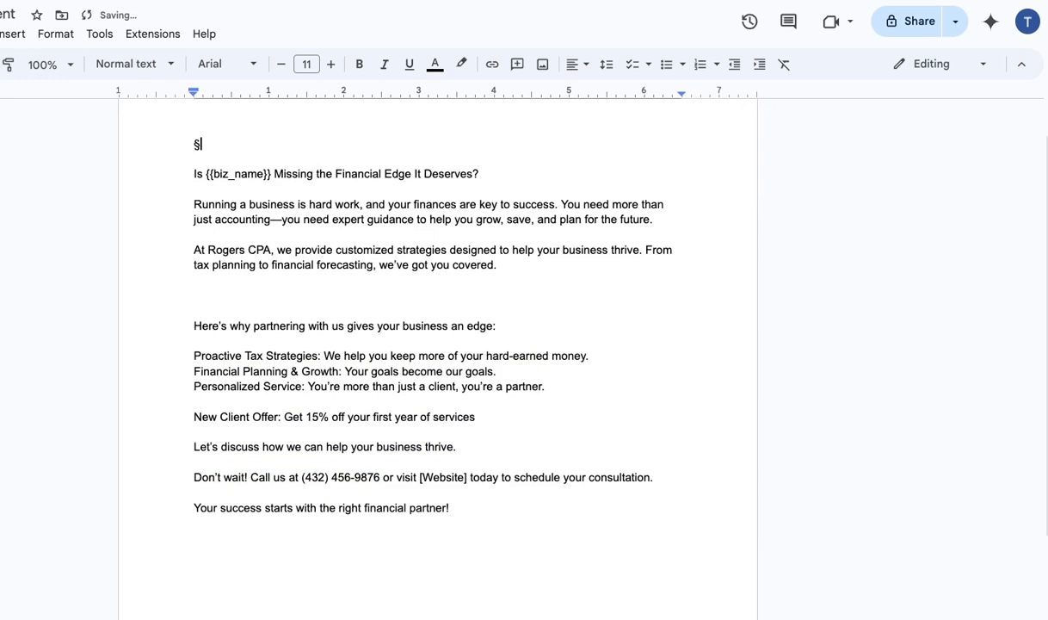
{"action": "key", "text": "ctrl+z"}
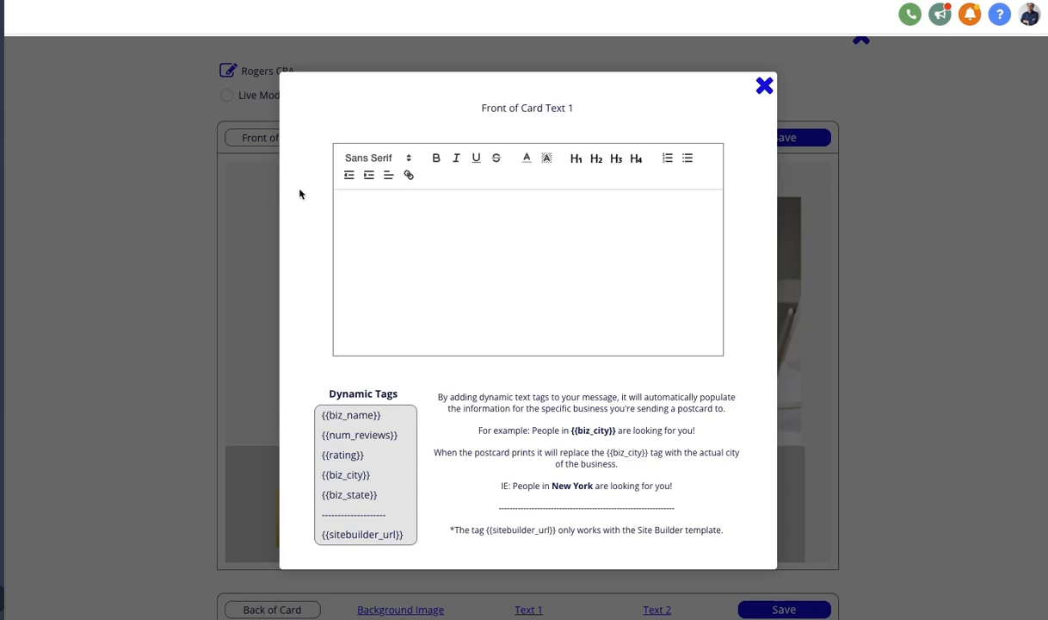
{"action": "key", "text": "ctrl+v"}
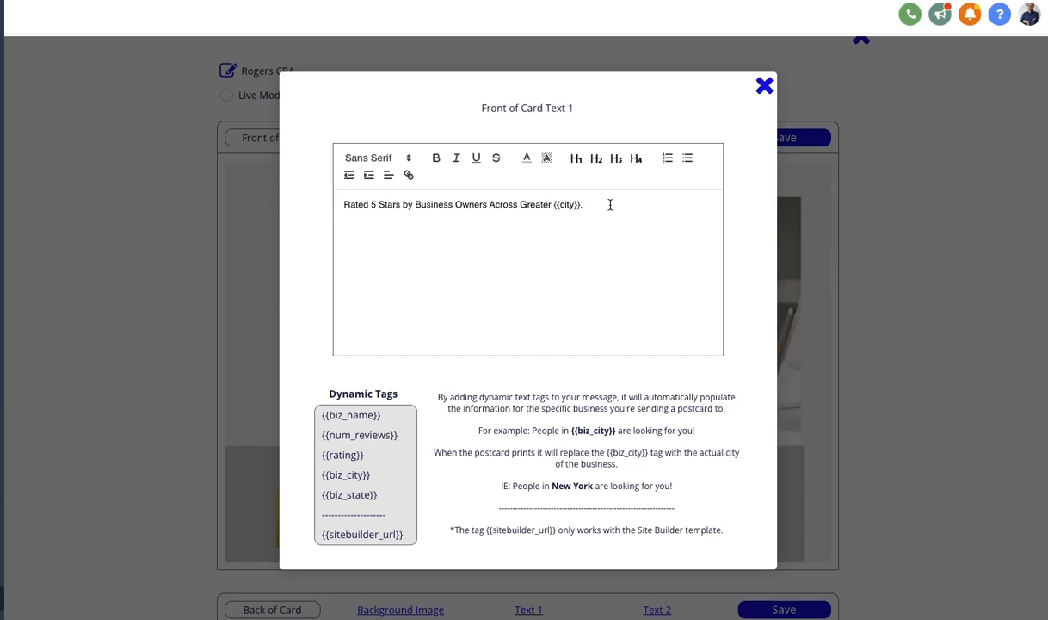
Make the whole "Rated 5 Stars by Business Owners" line in the front Text 1 bold.
{"action": "left_click_drag", "start_coordinate": [608, 205], "coordinate": [344, 203]}
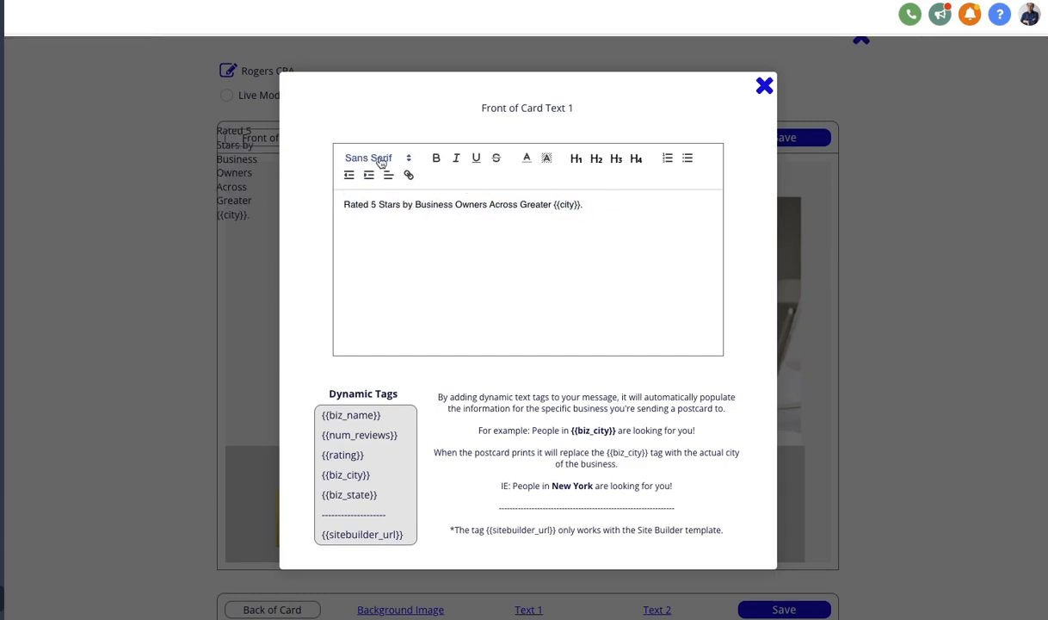
{"action": "triple_click", "coordinate": [396, 201]}
{"action": "left_click", "coordinate": [436, 158]}
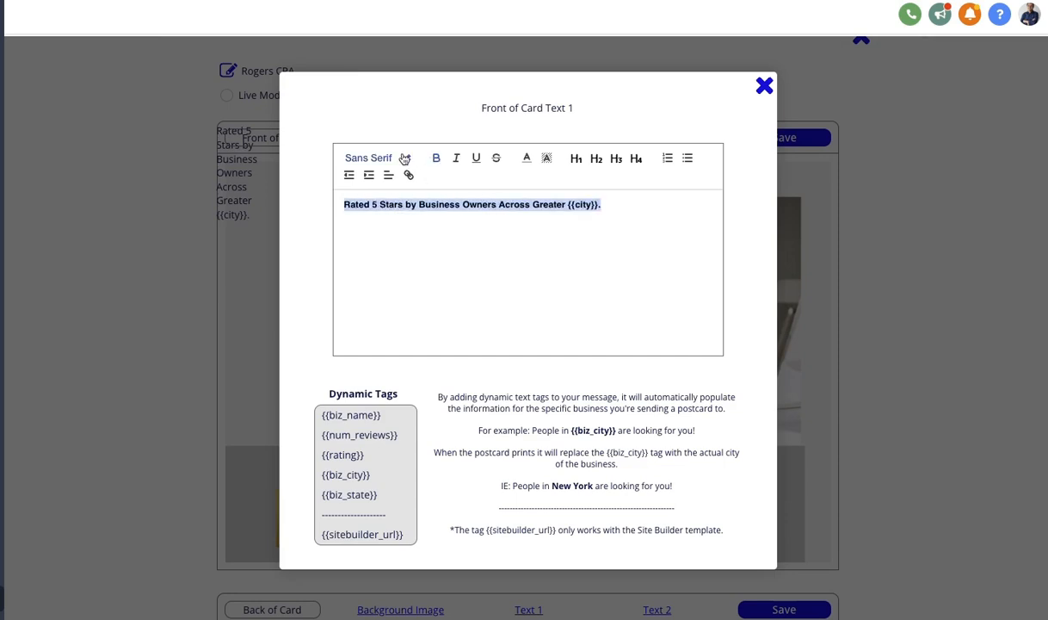
Change the font of the whole "Rated 5 Stars by Business Owners" line in the front Text 1 to Archivo.
{"action": "left_click", "coordinate": [403, 158]}
{"action": "scroll", "coordinate": [381, 277], "scroll_direction": "down", "scroll_amount": 3}
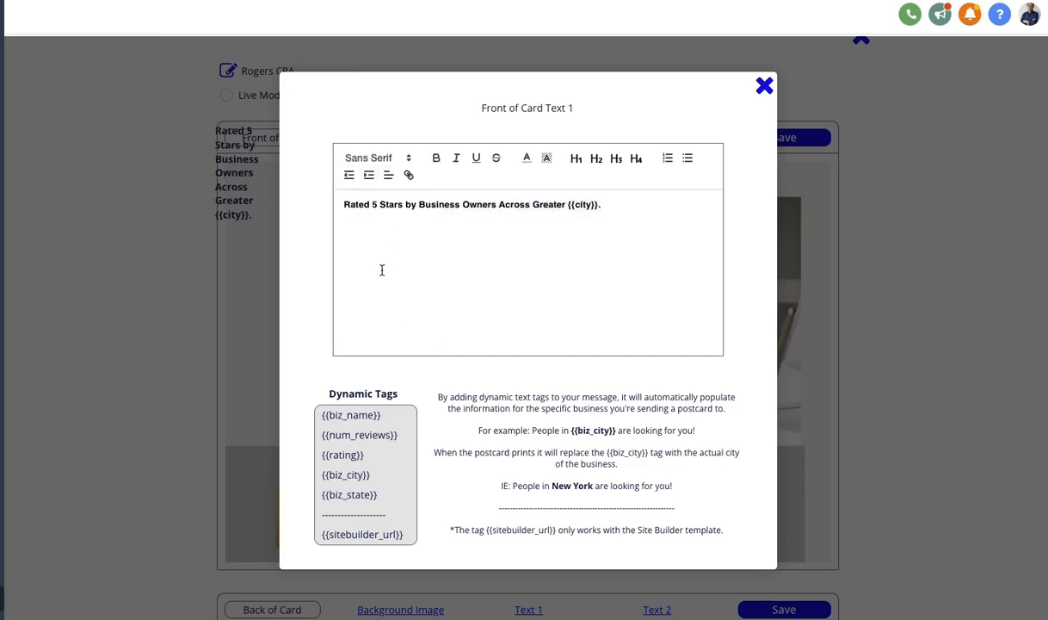
{"action": "left_click", "coordinate": [382, 169]}
{"action": "left_click", "coordinate": [375, 245]}
{"action": "triple_click", "coordinate": [409, 203]}
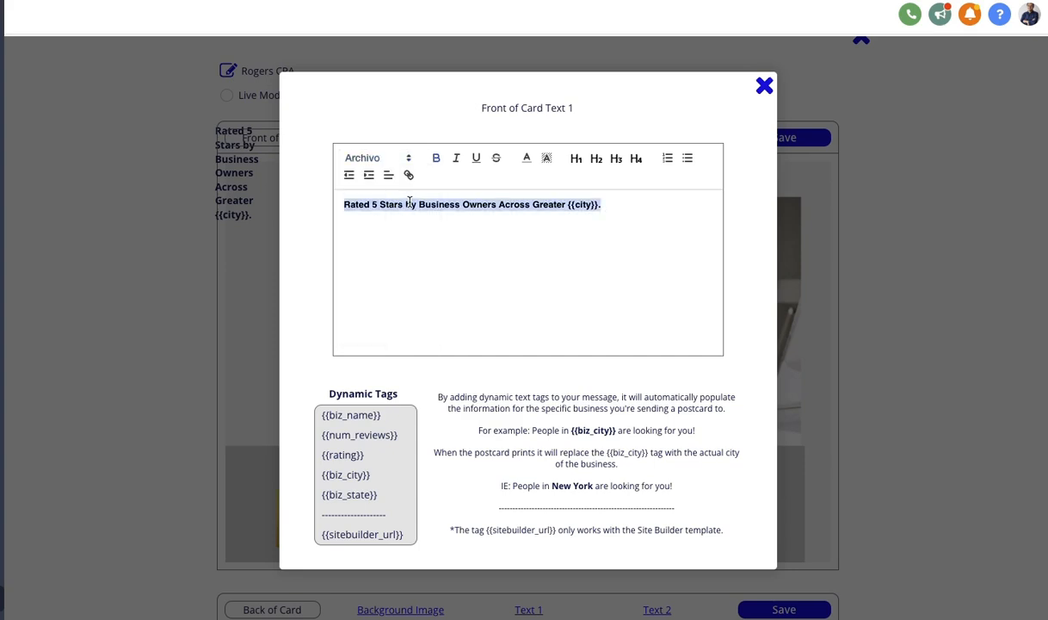
{"action": "left_click", "coordinate": [386, 164]}
{"action": "left_click", "coordinate": [367, 245]}
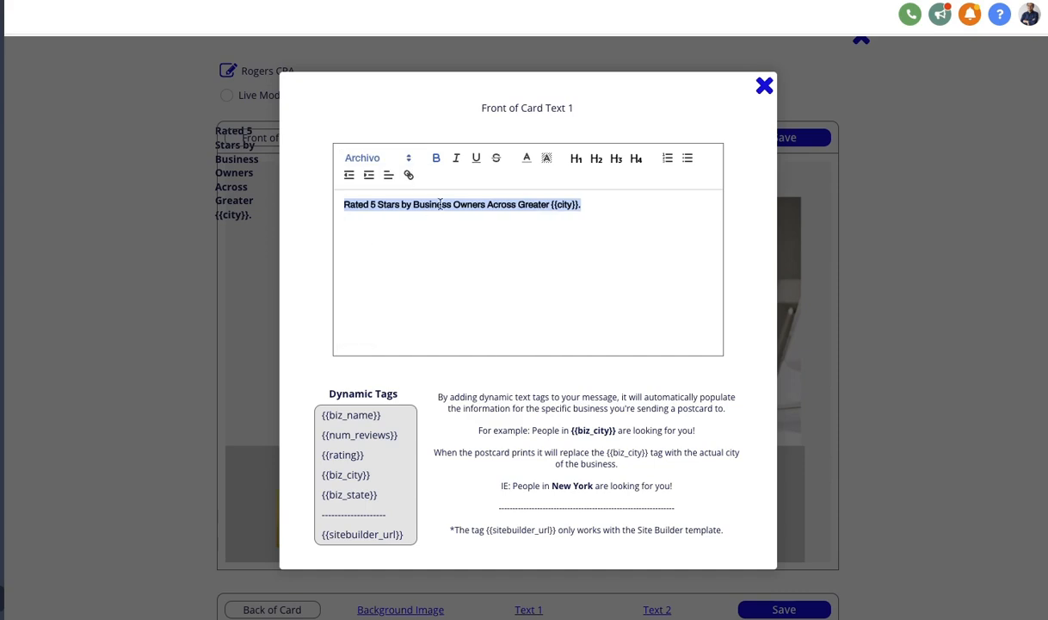
Format the "Rated 5 Stars by Business Owners" line in the front Text 1 as Heading 2 and close its editor.
{"action": "left_click", "coordinate": [593, 160]}
{"action": "triple_click", "coordinate": [543, 203]}
{"action": "left_click", "coordinate": [543, 201]}
{"action": "triple_click", "coordinate": [541, 201]}
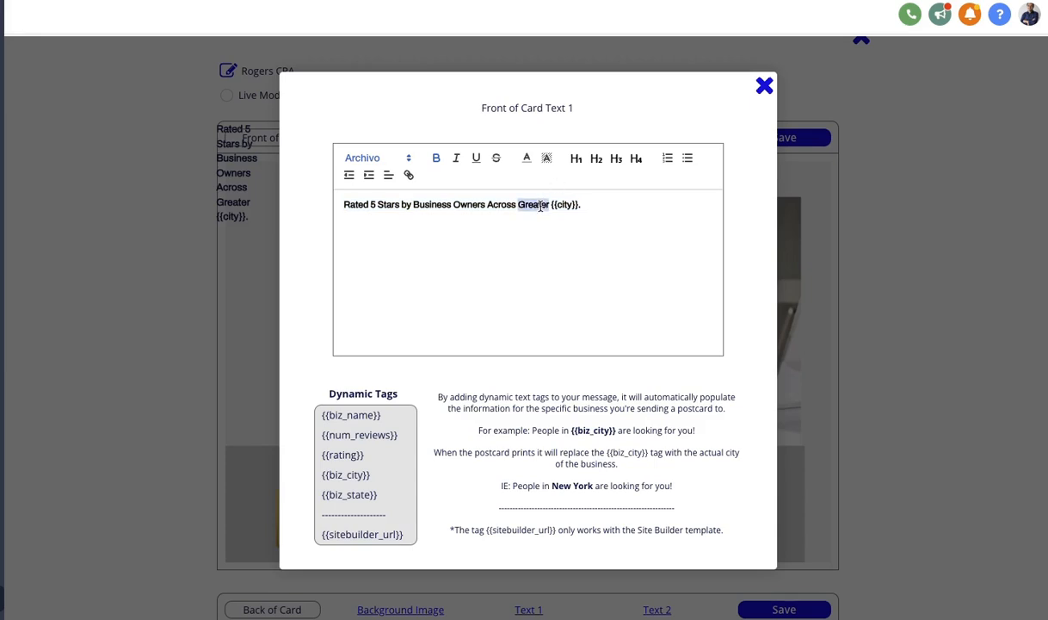
{"action": "left_click", "coordinate": [596, 160]}
{"action": "left_click", "coordinate": [558, 240]}
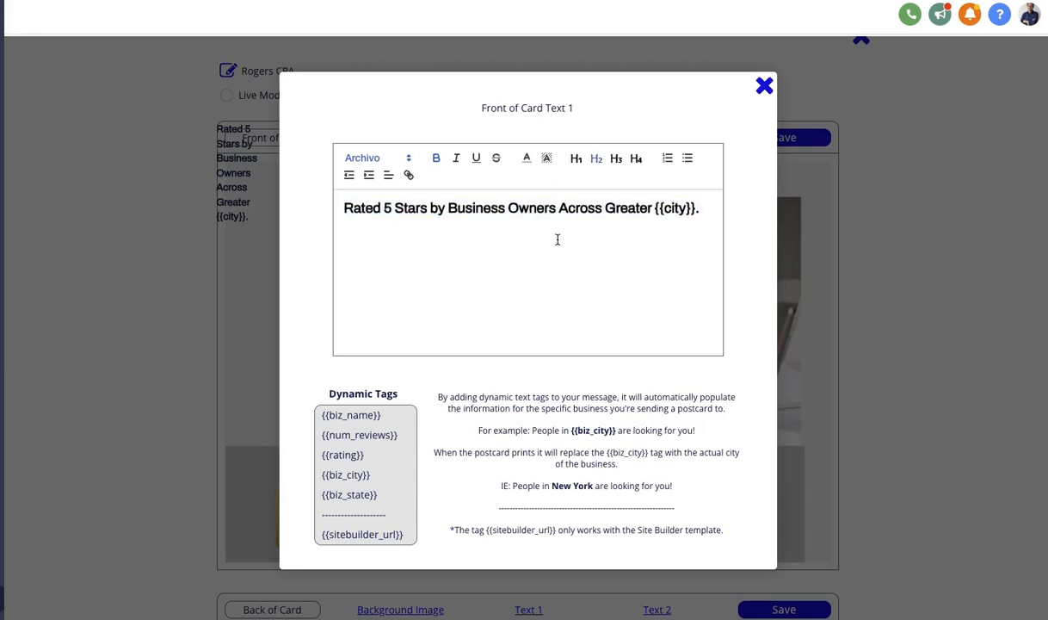
{"action": "left_click", "coordinate": [765, 85]}
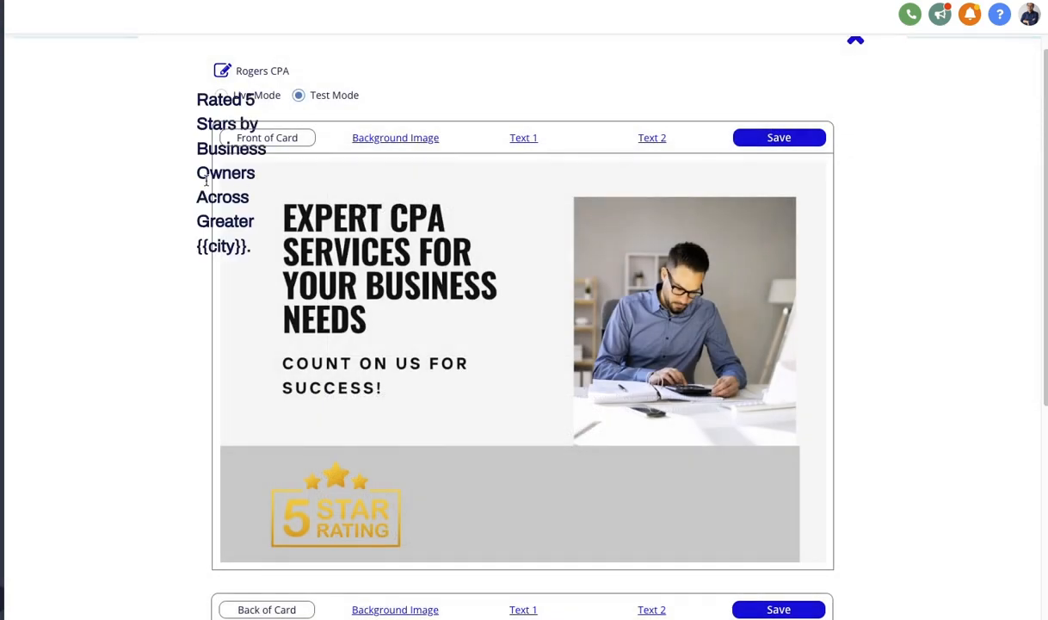
Move the front Text 1 box beside the 5 Star Rating badge in the grey band, enlarging it to fit the text on two lines.
{"action": "left_click_drag", "start_coordinate": [245, 173], "coordinate": [488, 191]}
{"action": "left_click_drag", "start_coordinate": [241, 173], "coordinate": [381, 174]}
{"action": "left_click_drag", "start_coordinate": [275, 173], "coordinate": [446, 493]}
{"action": "left_click_drag", "start_coordinate": [540, 490], "coordinate": [751, 492]}
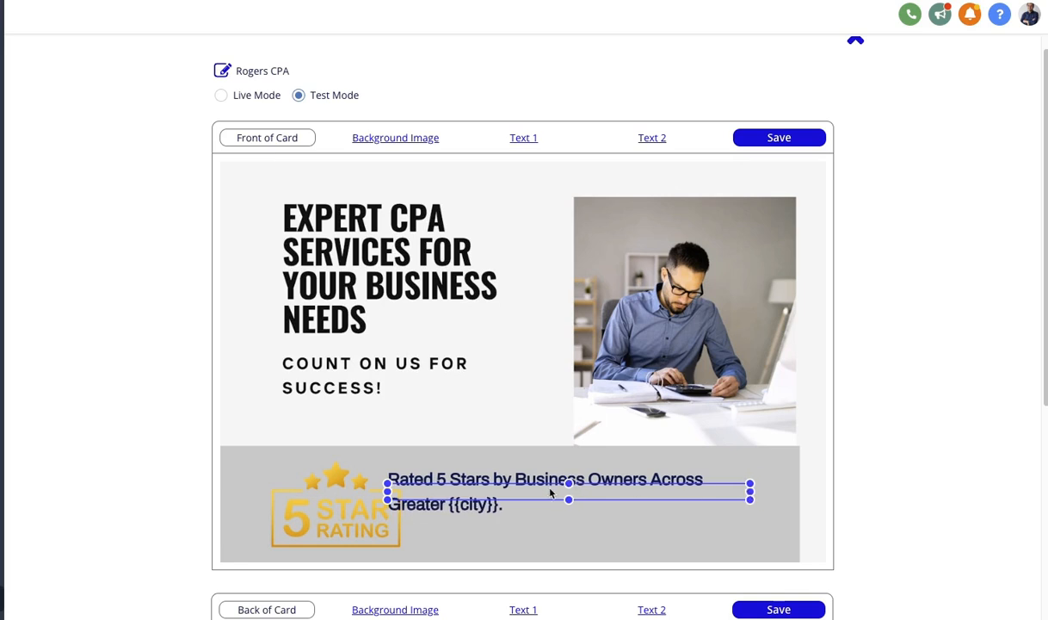
{"action": "left_click_drag", "start_coordinate": [549, 487], "coordinate": [583, 534]}
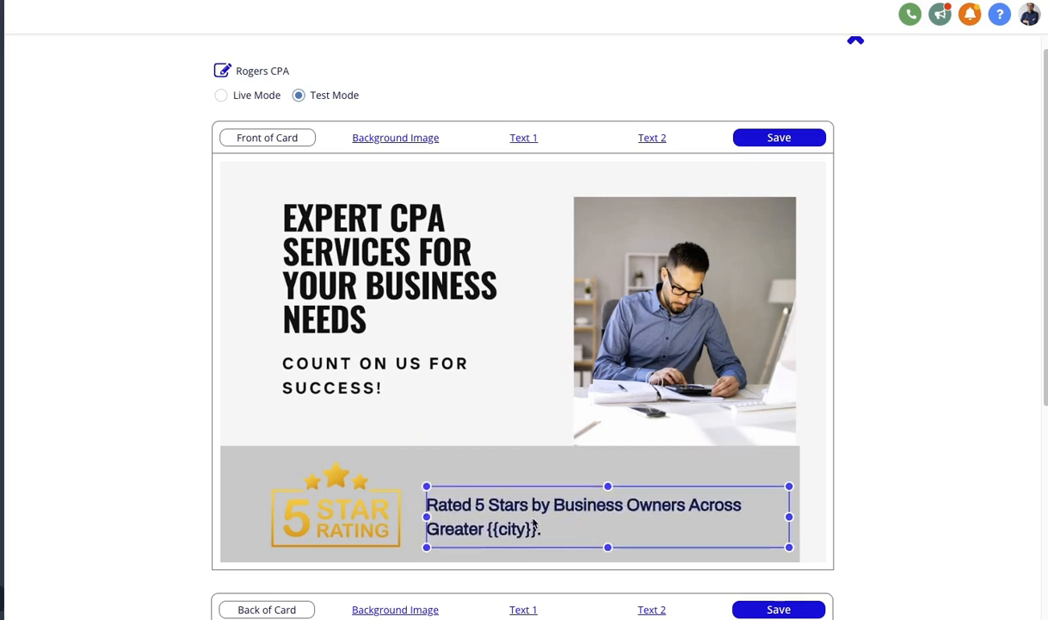
Try to set the text colour of the "Rated 5 Stars by Business Owners" line in the front Text 1 to black.
{"action": "left_click", "coordinate": [525, 138]}
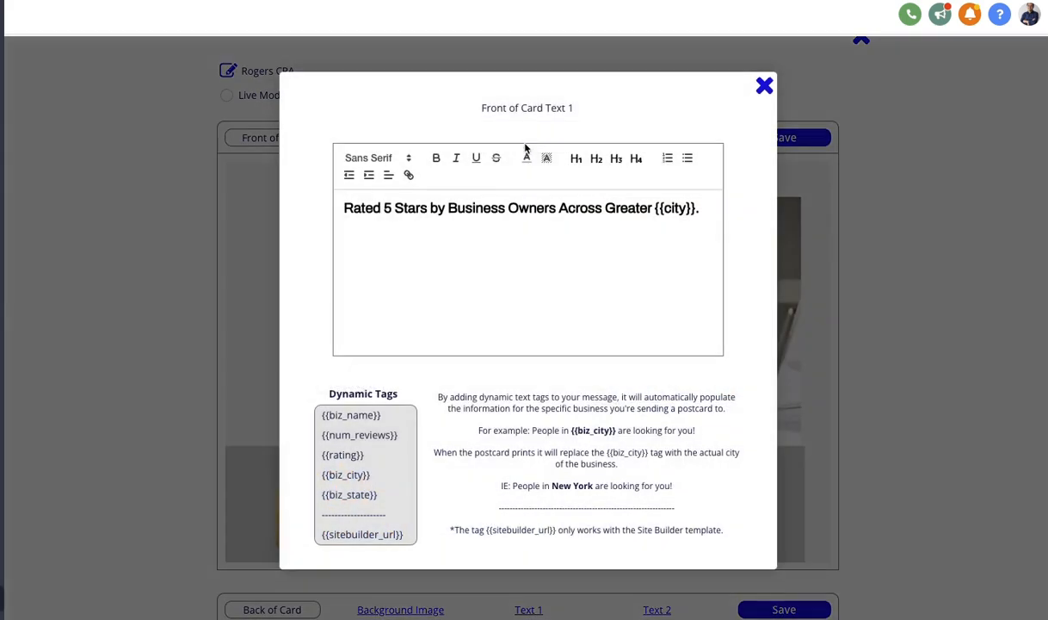
{"action": "left_click", "coordinate": [420, 212]}
{"action": "triple_click", "coordinate": [422, 211]}
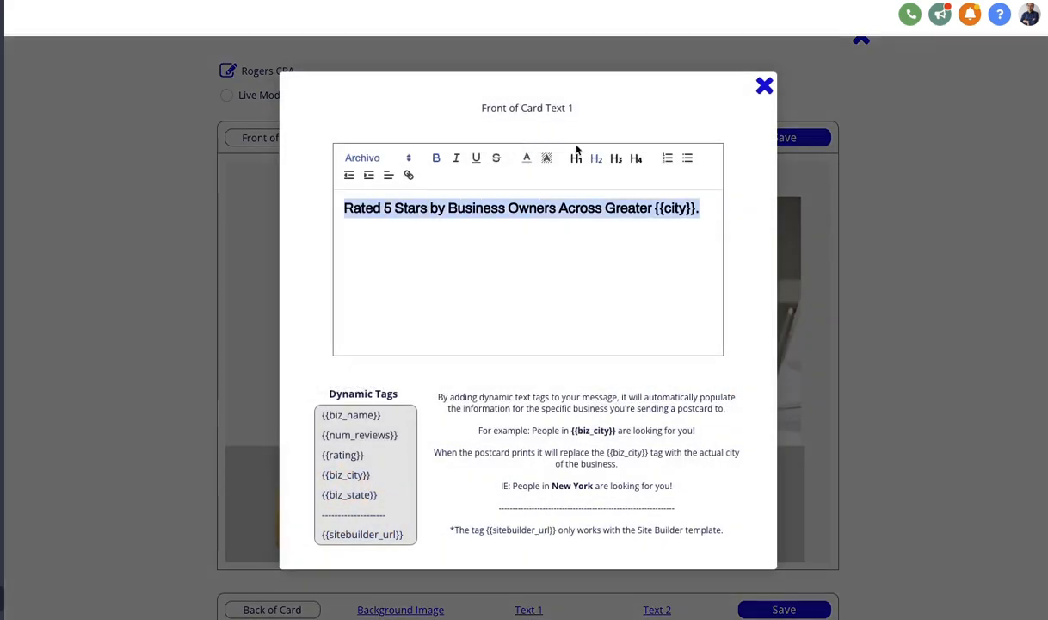
{"action": "left_click", "coordinate": [526, 158]}
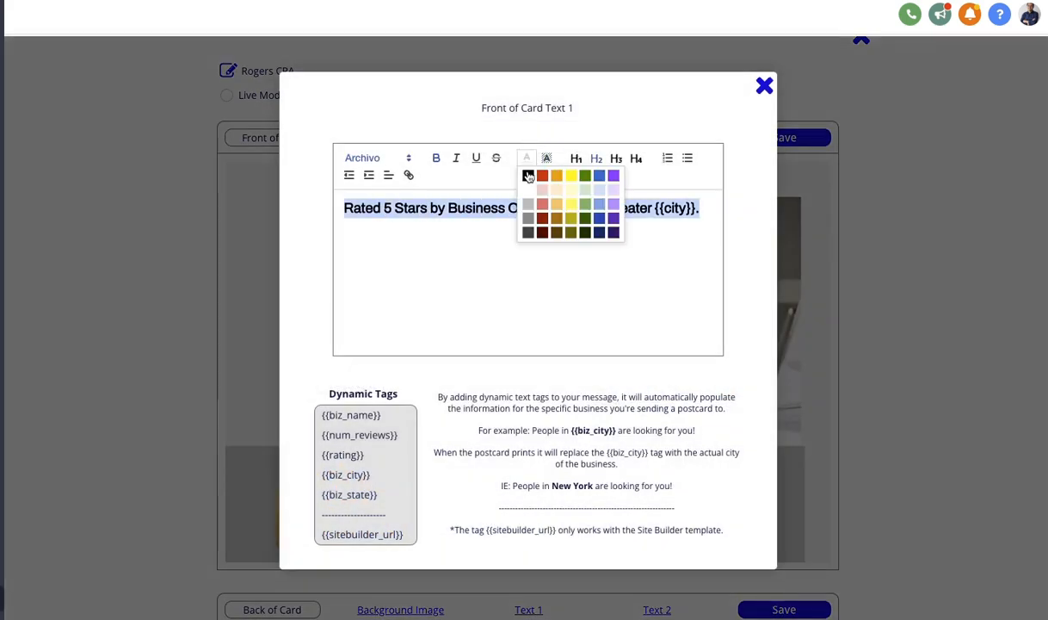
{"action": "left_click", "coordinate": [764, 88]}
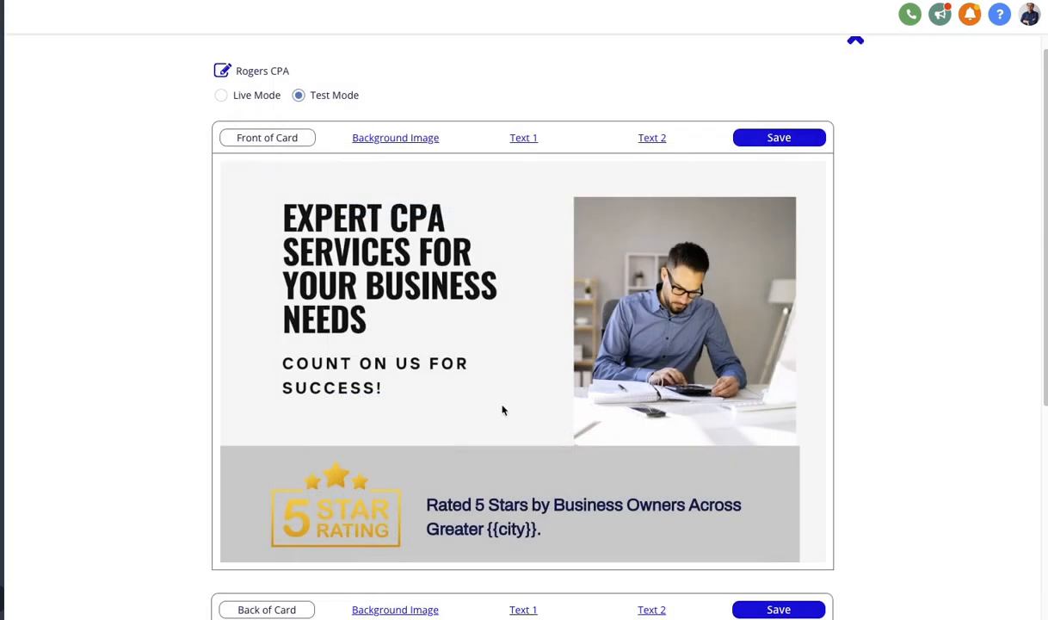
Save the front of the Rogers CPA card and close the template editor.
{"action": "left_click", "coordinate": [496, 507]}
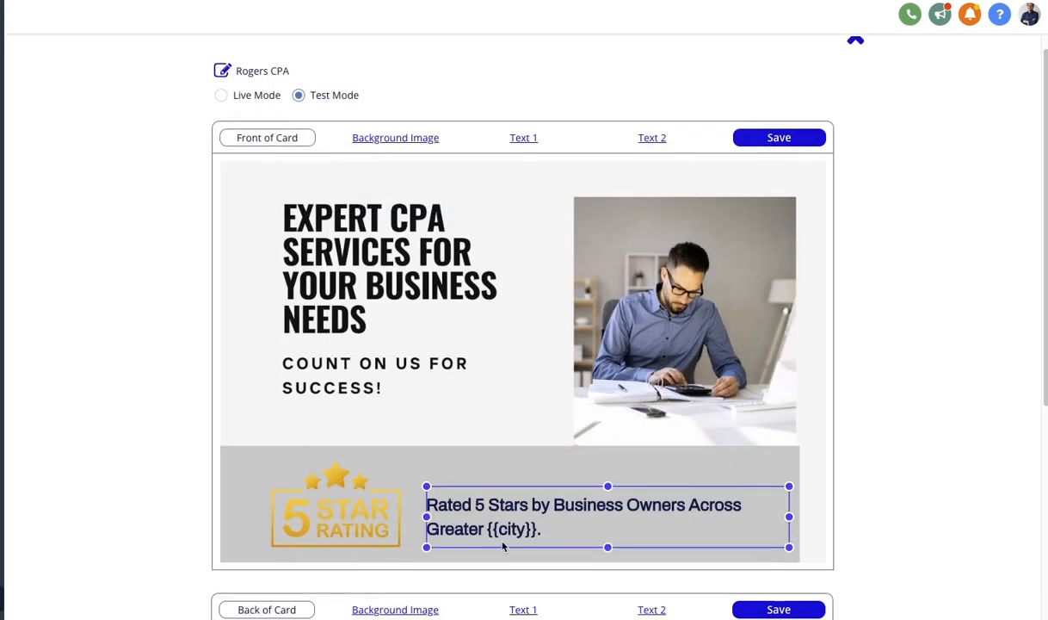
{"action": "left_click", "coordinate": [777, 135]}
{"action": "scroll", "coordinate": [526, 108], "scroll_direction": "up", "scroll_amount": 1}
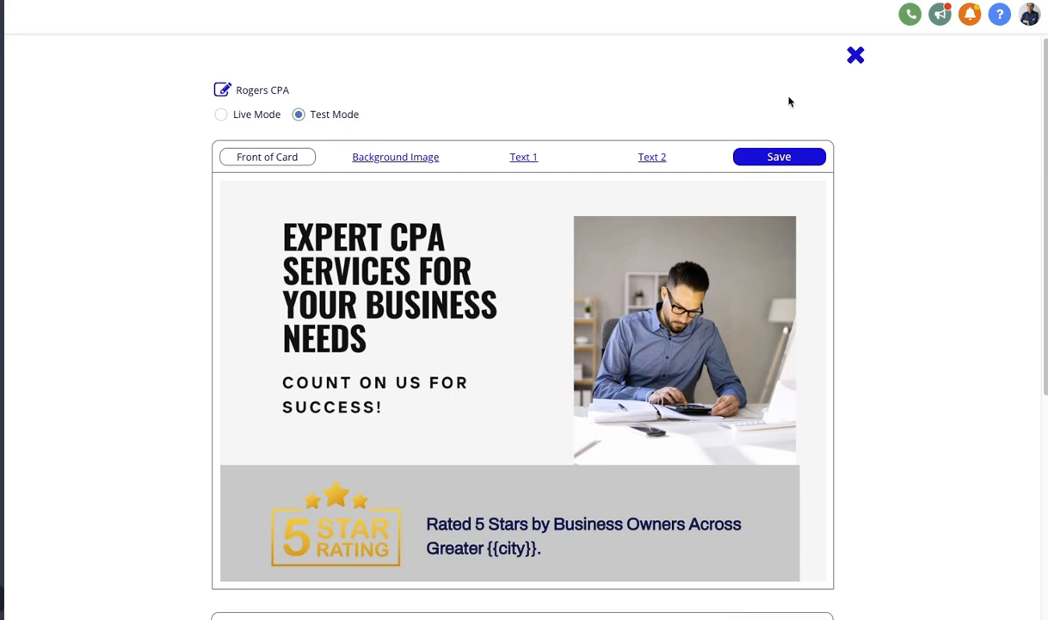
{"action": "left_click", "coordinate": [856, 57]}
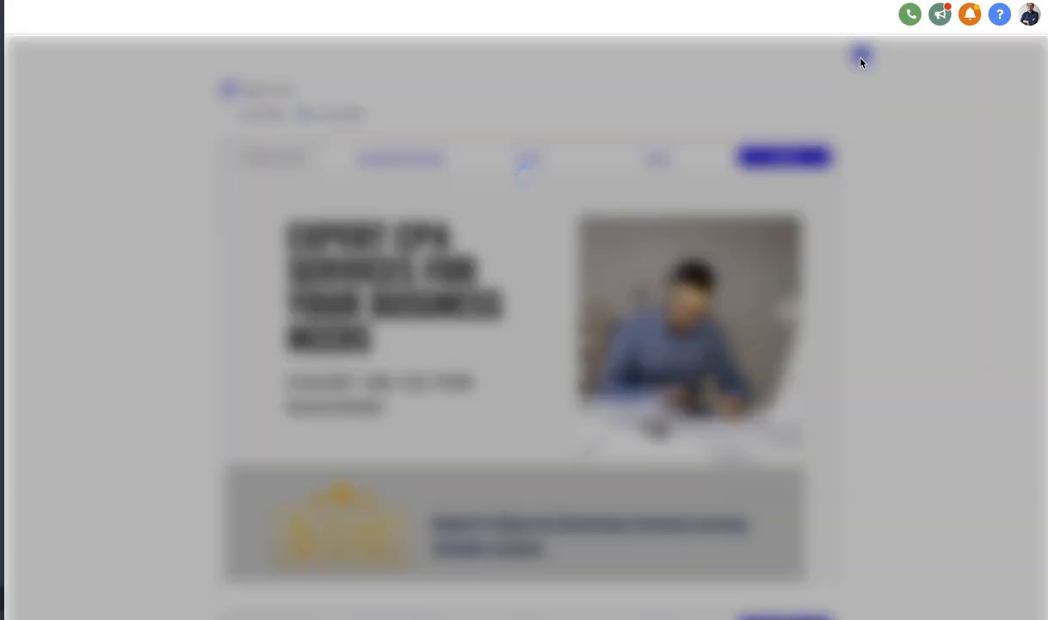
Reopen the Rogers CPA template, review the text and layout on the front and back, and return to the template list.
{"action": "scroll", "coordinate": [801, 188], "scroll_direction": "down", "scroll_amount": 1}
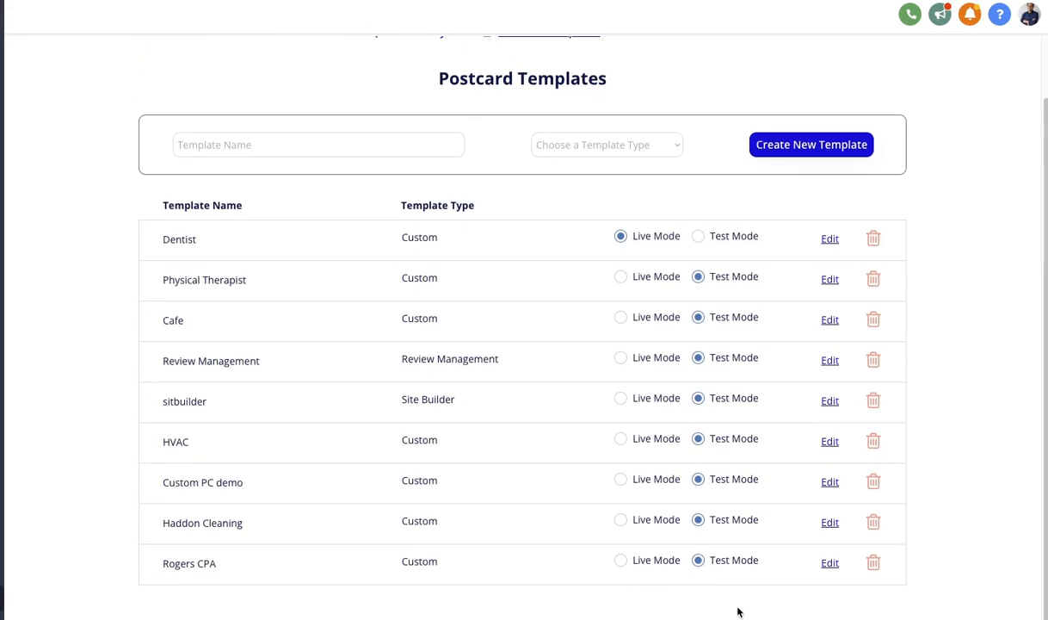
{"action": "left_click", "coordinate": [829, 565]}
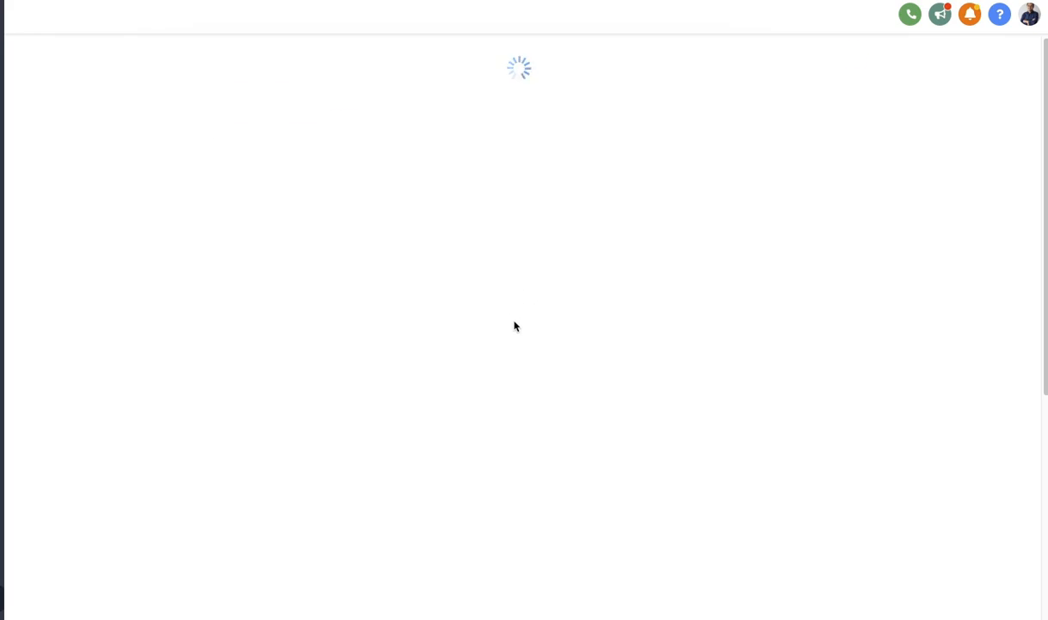
{"action": "scroll", "coordinate": [516, 328], "scroll_direction": "down", "scroll_amount": 5}
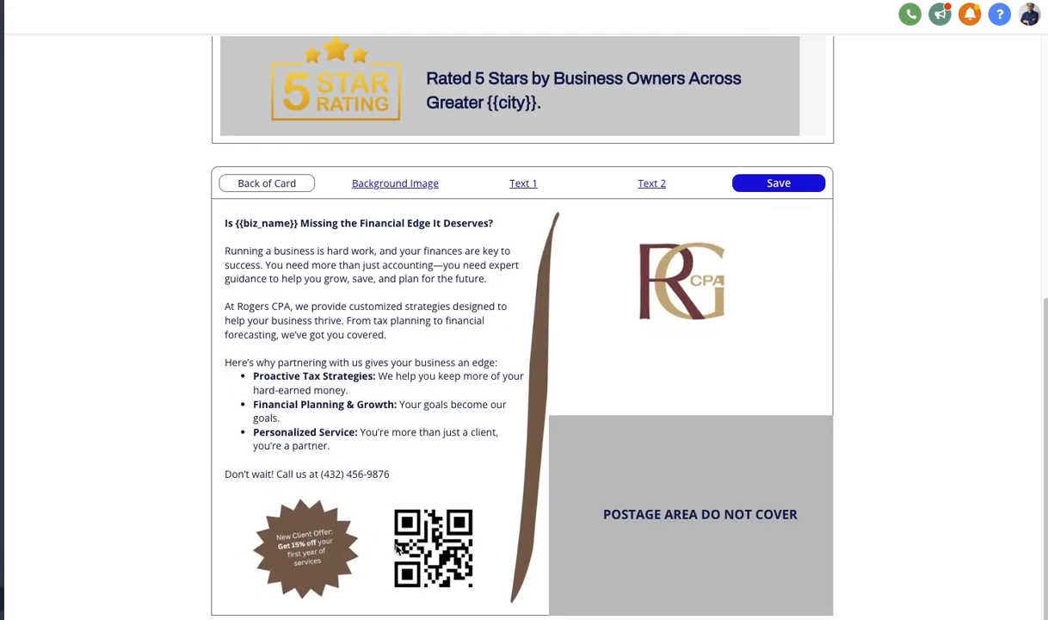
{"action": "scroll", "coordinate": [447, 525], "scroll_direction": "up", "scroll_amount": 5}
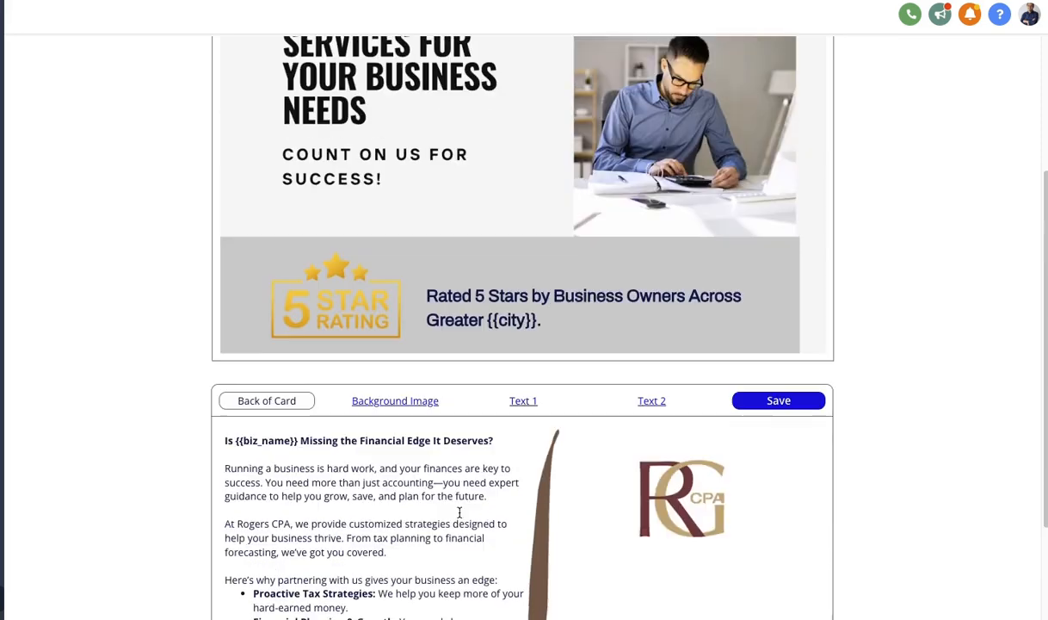
{"action": "left_click", "coordinate": [858, 57]}
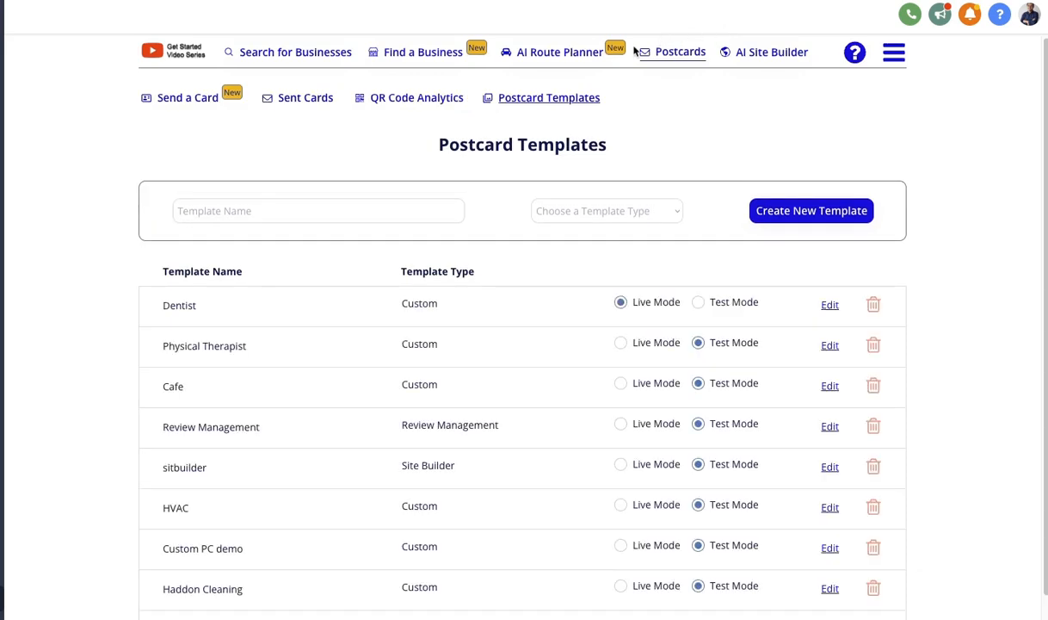
Open the Send a Card form and choose Dentist as the postcard template.
{"action": "left_click", "coordinate": [197, 100]}
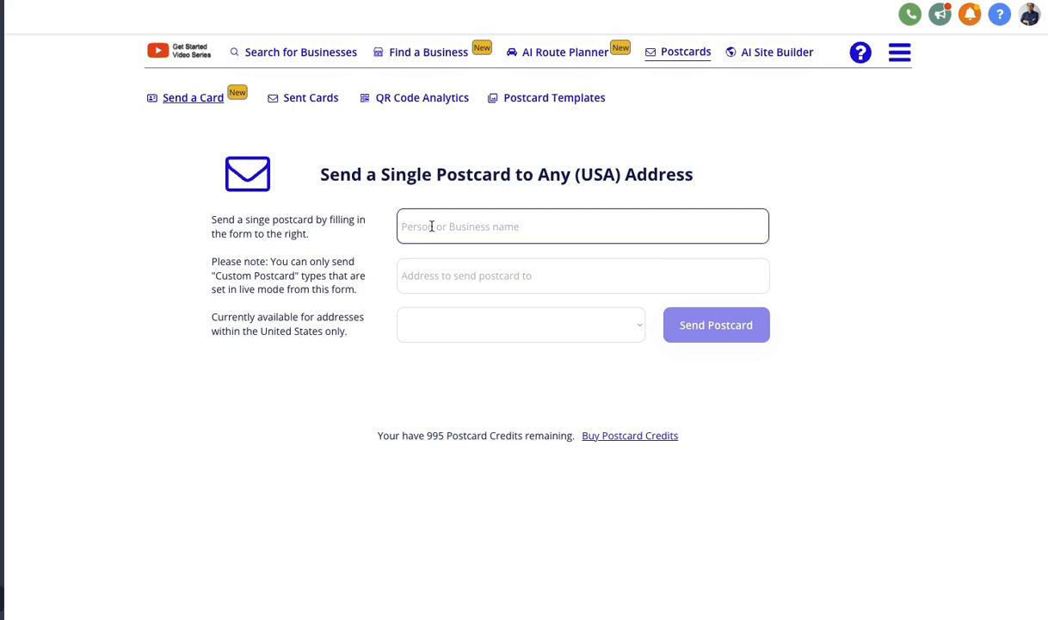
{"action": "left_click", "coordinate": [594, 330]}
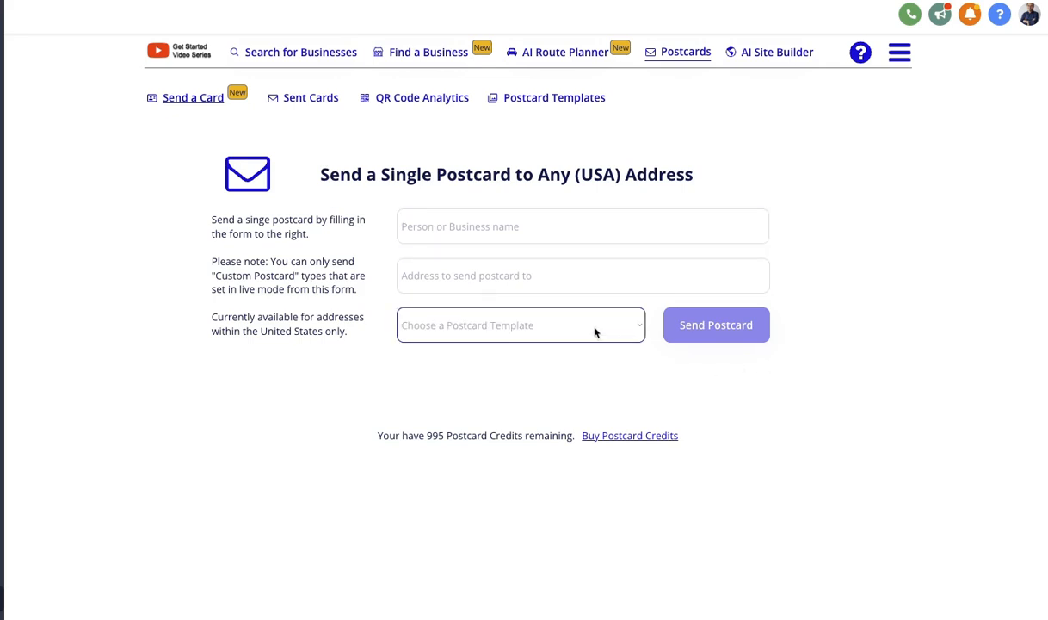
{"action": "left_click", "coordinate": [504, 326]}
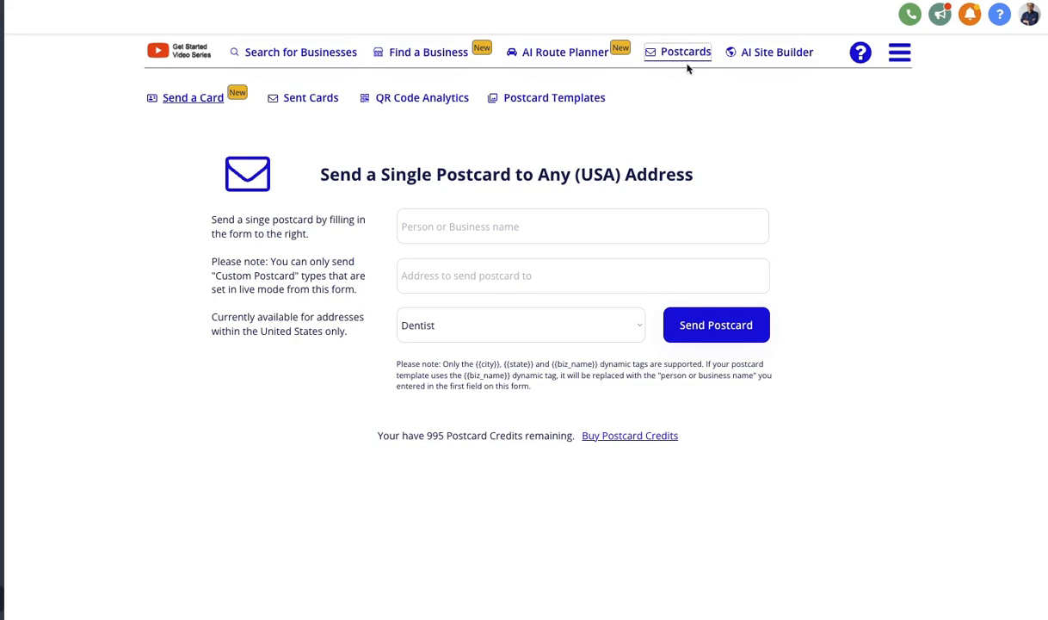
Return to the postcard template list and set the Rogers CPA template to Live Mode.
{"action": "left_click", "coordinate": [554, 97]}
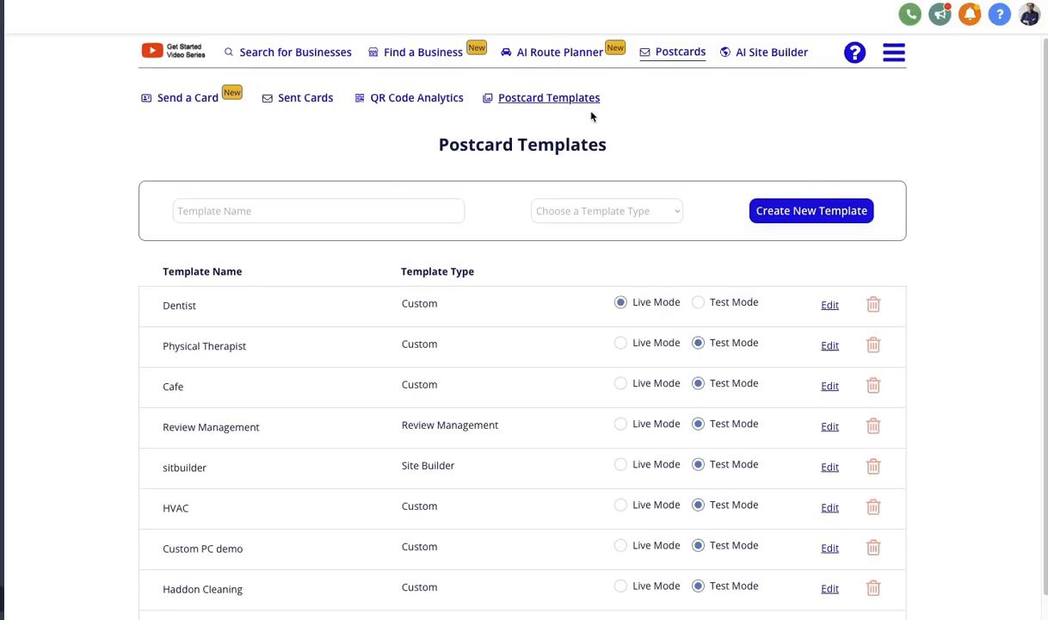
{"action": "scroll", "coordinate": [517, 294], "scroll_direction": "down", "scroll_amount": 1}
{"action": "left_click", "coordinate": [620, 561]}
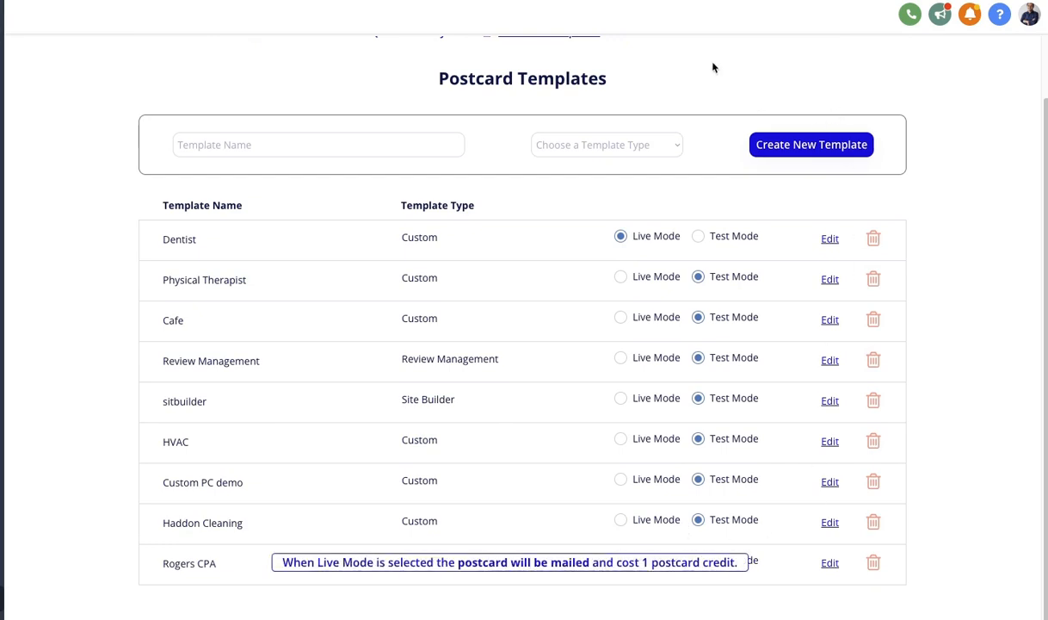
Open the Send a Card form and choose Rogers CPA as the postcard template.
{"action": "scroll", "coordinate": [587, 273], "scroll_direction": "up", "scroll_amount": 1}
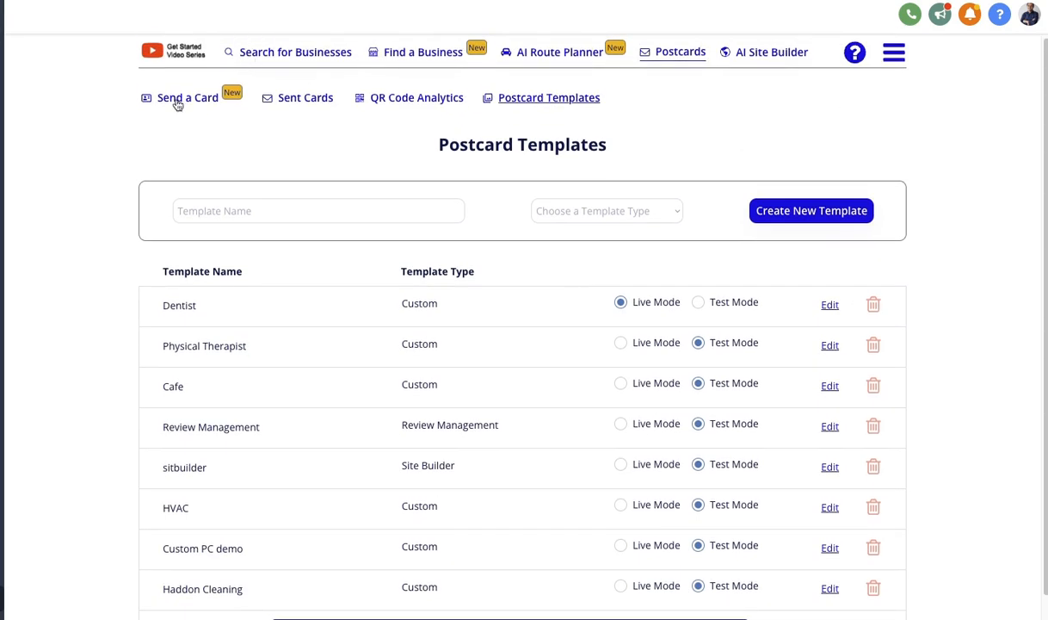
{"action": "left_click", "coordinate": [182, 105]}
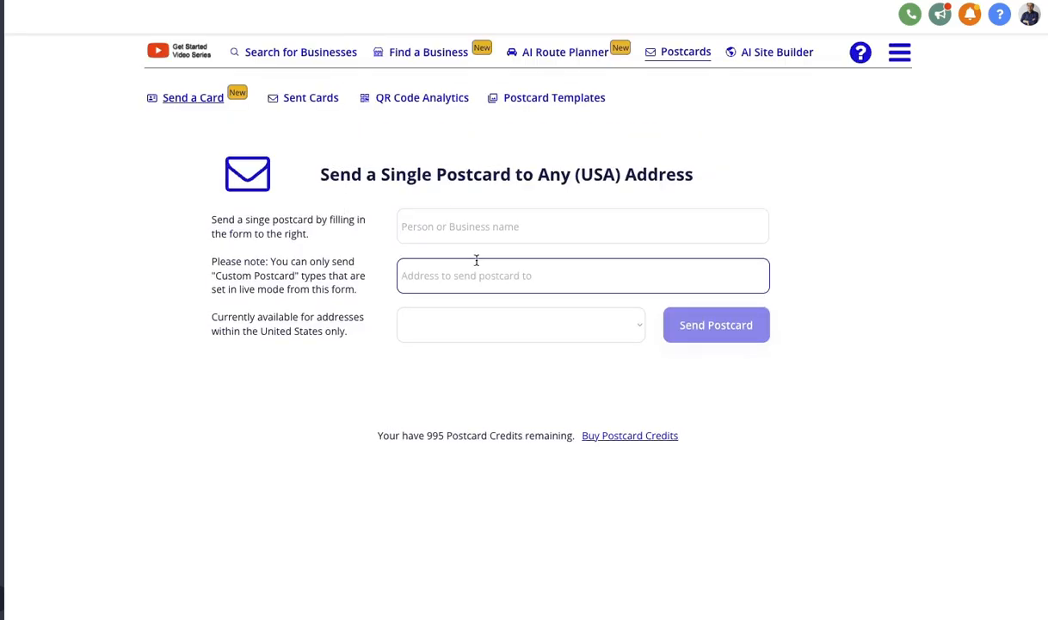
{"action": "left_click", "coordinate": [492, 333]}
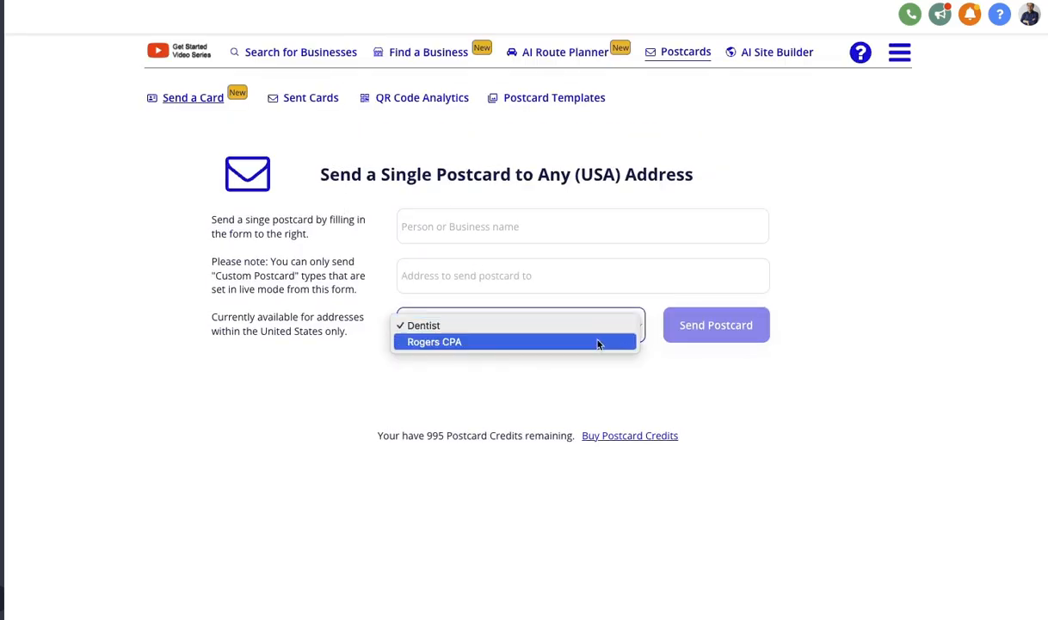
{"action": "left_click", "coordinate": [518, 343]}
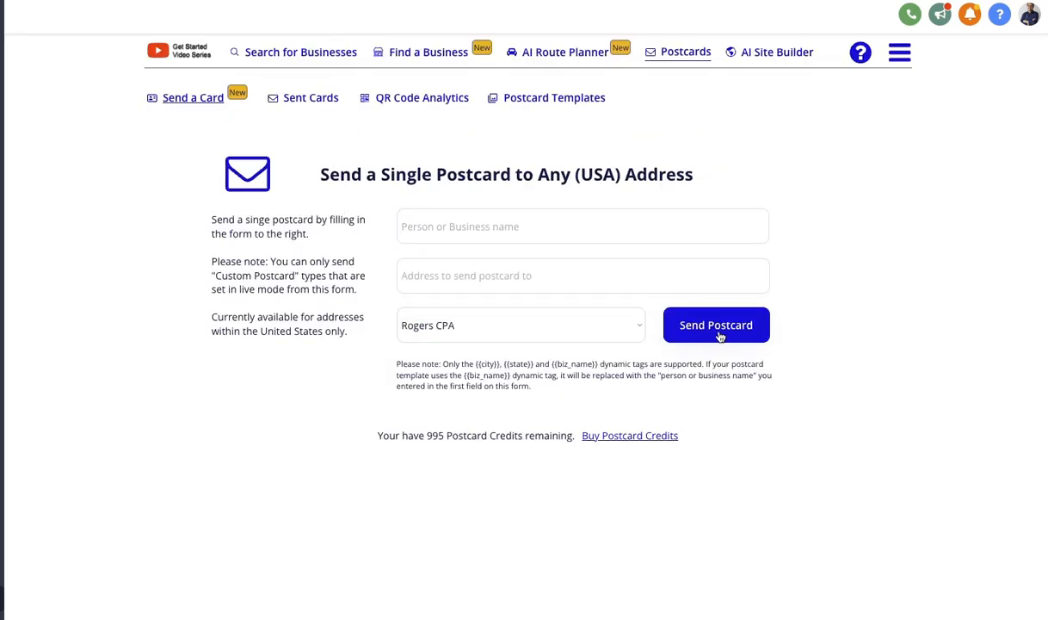
{"action": "left_click", "coordinate": [429, 262]}
Open Keller Williams Realty Metro Atlanta from the business search results and bring up the template choices for sending it a postcard.
{"action": "left_click", "coordinate": [311, 57]}
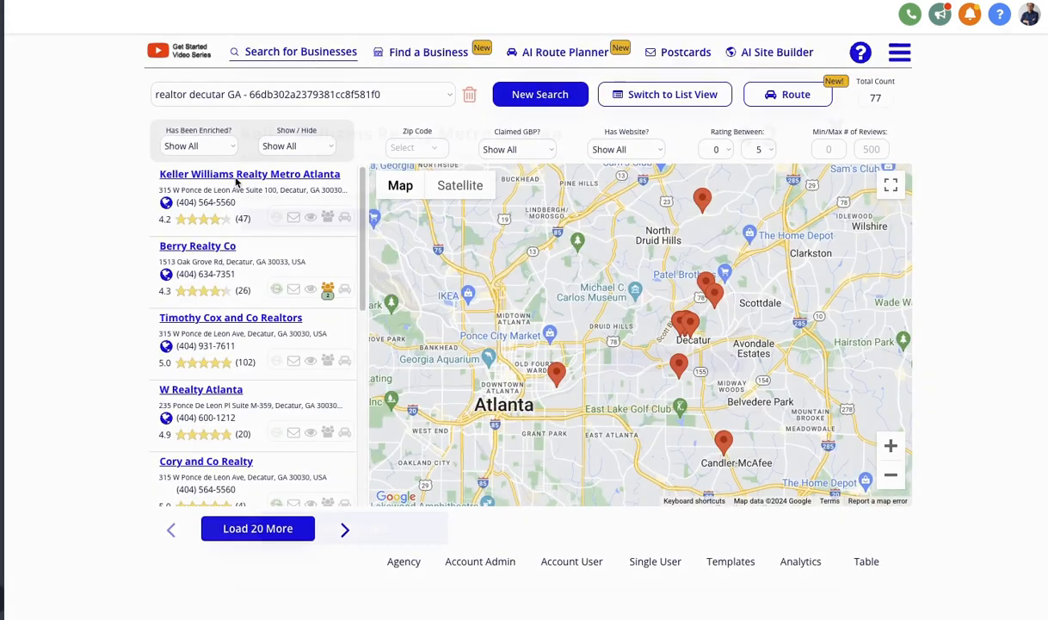
{"action": "left_click", "coordinate": [235, 177]}
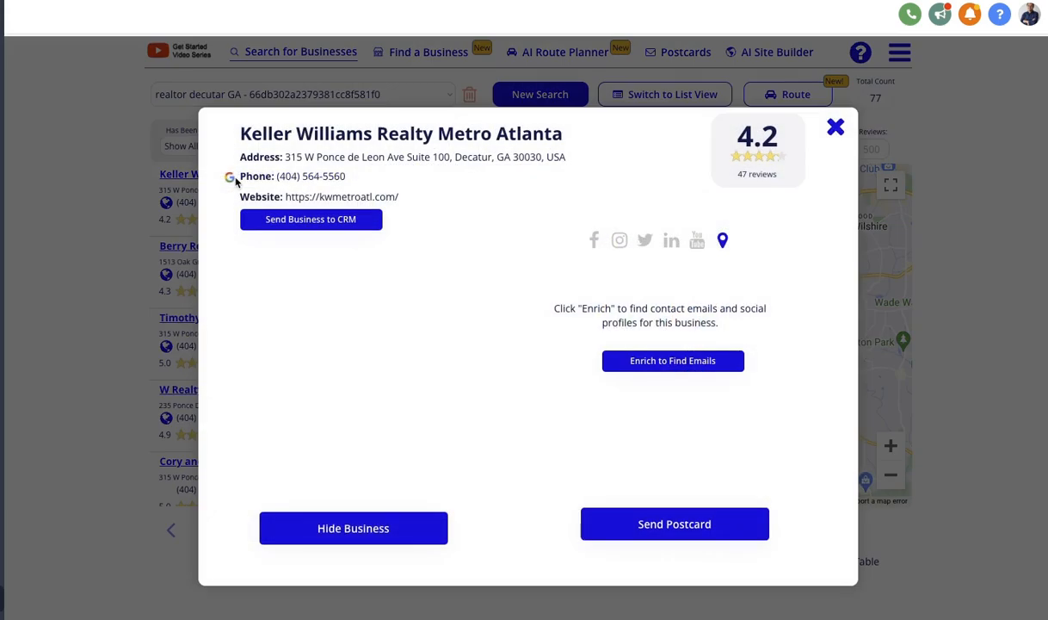
{"action": "left_click", "coordinate": [667, 537]}
Switch the Rogers CPA template to Test Mode, send it as a test postcard, and close the business details.
{"action": "scroll", "coordinate": [579, 416], "scroll_direction": "down", "scroll_amount": 3}
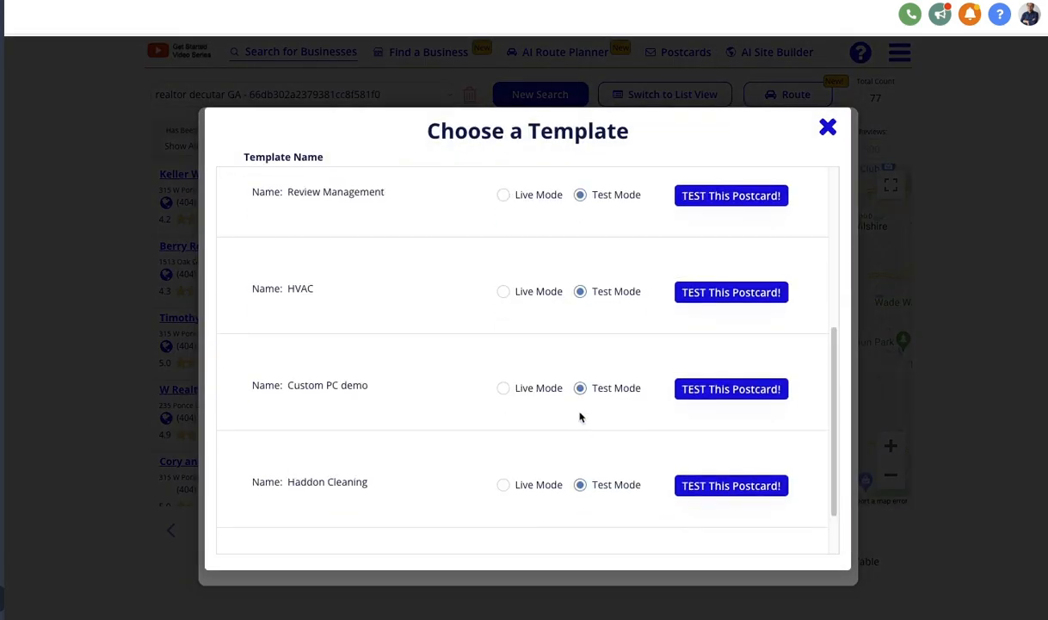
{"action": "scroll", "coordinate": [579, 416], "scroll_direction": "down", "scroll_amount": 1}
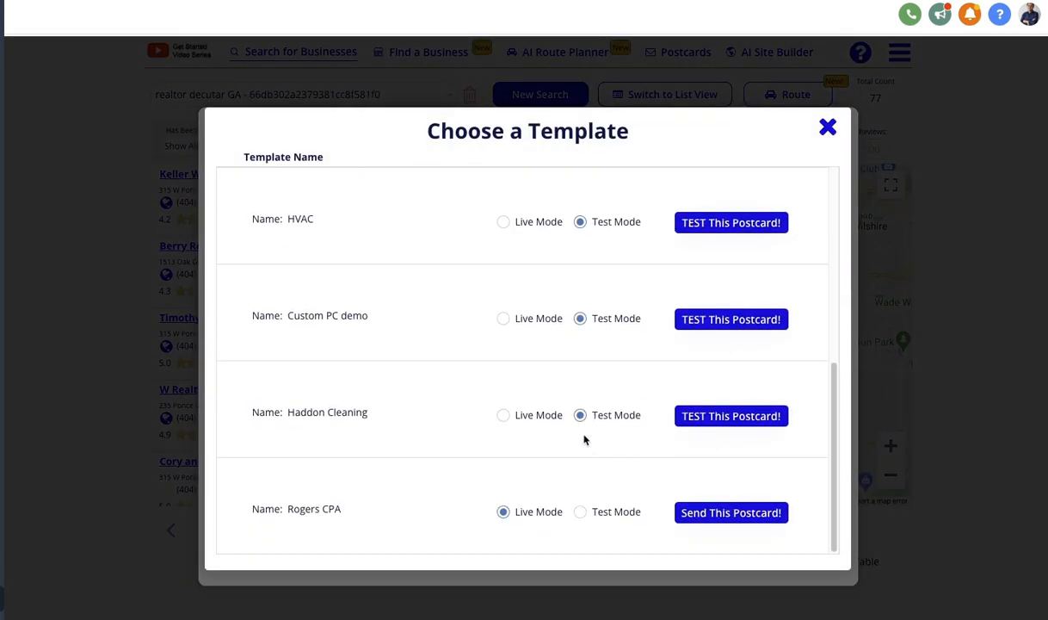
{"action": "left_click", "coordinate": [613, 514]}
{"action": "left_click", "coordinate": [695, 513]}
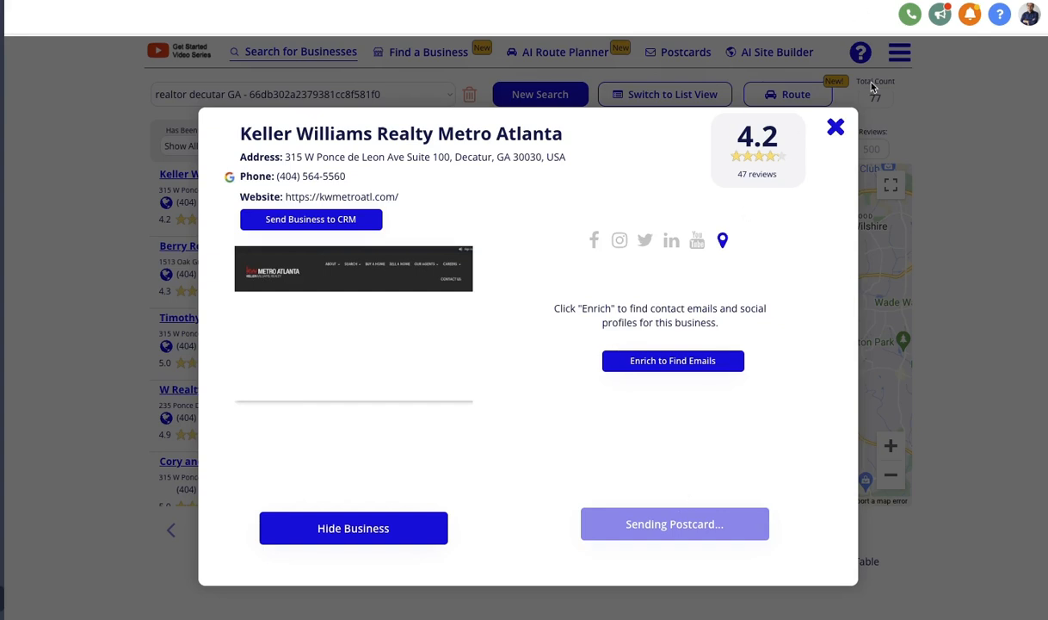
{"action": "left_click", "coordinate": [834, 126]}
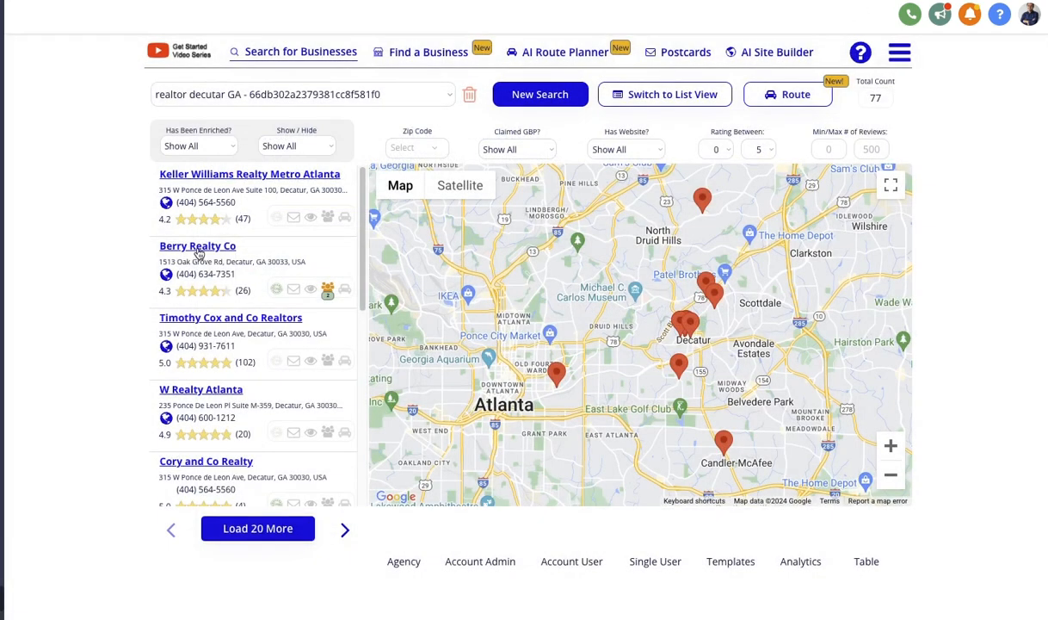
Set the Rogers CPA template to Live Mode from Berry Realty Co's postcard template choices, and close the business details.
{"action": "left_click", "coordinate": [188, 245]}
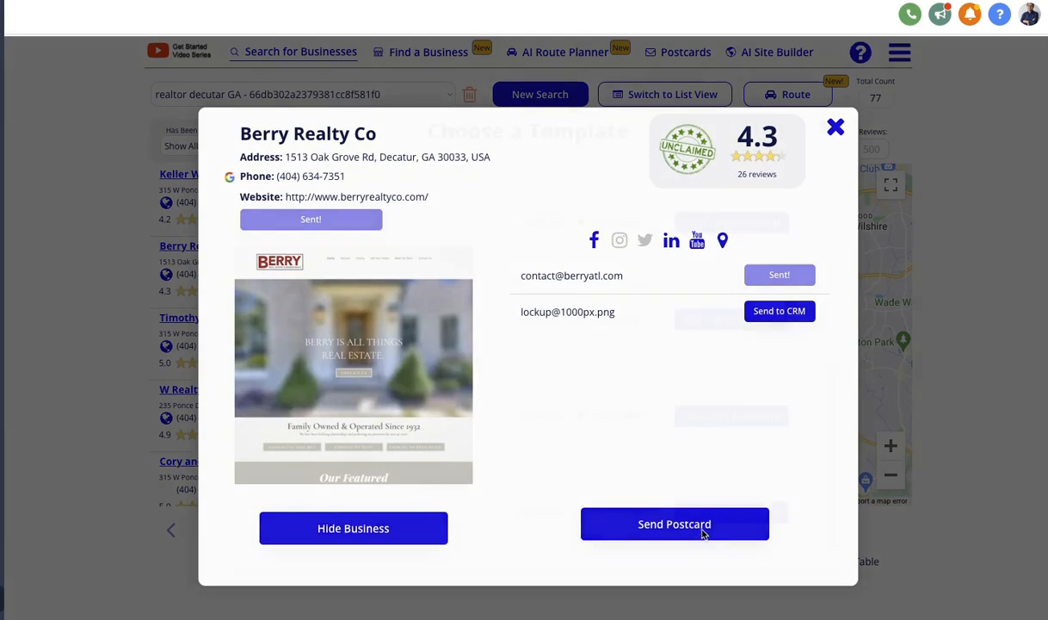
{"action": "left_click", "coordinate": [697, 529]}
{"action": "left_click", "coordinate": [504, 511]}
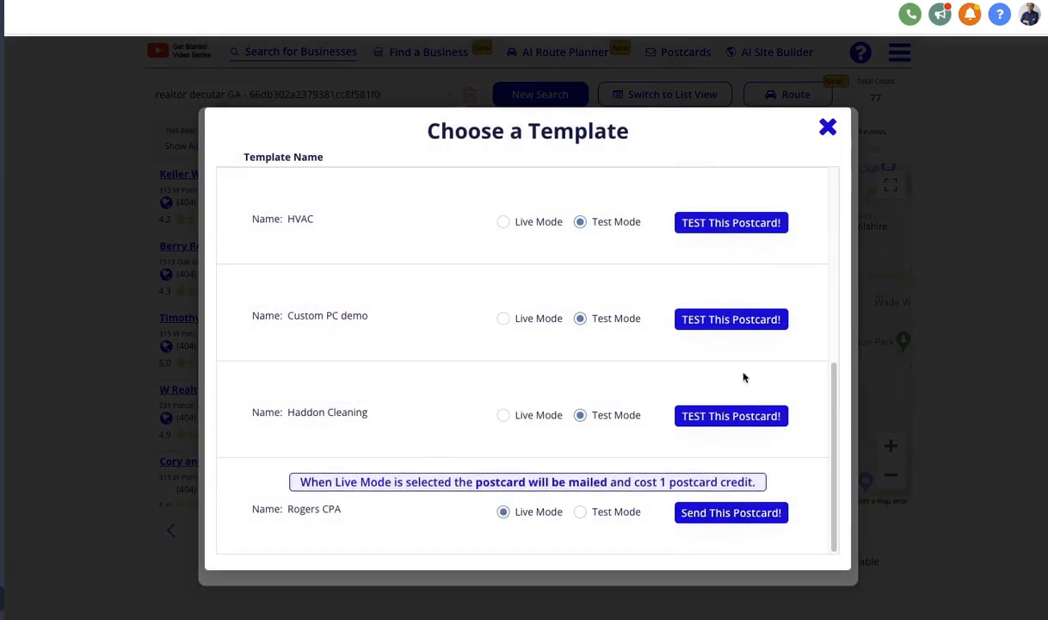
{"action": "left_click", "coordinate": [828, 129]}
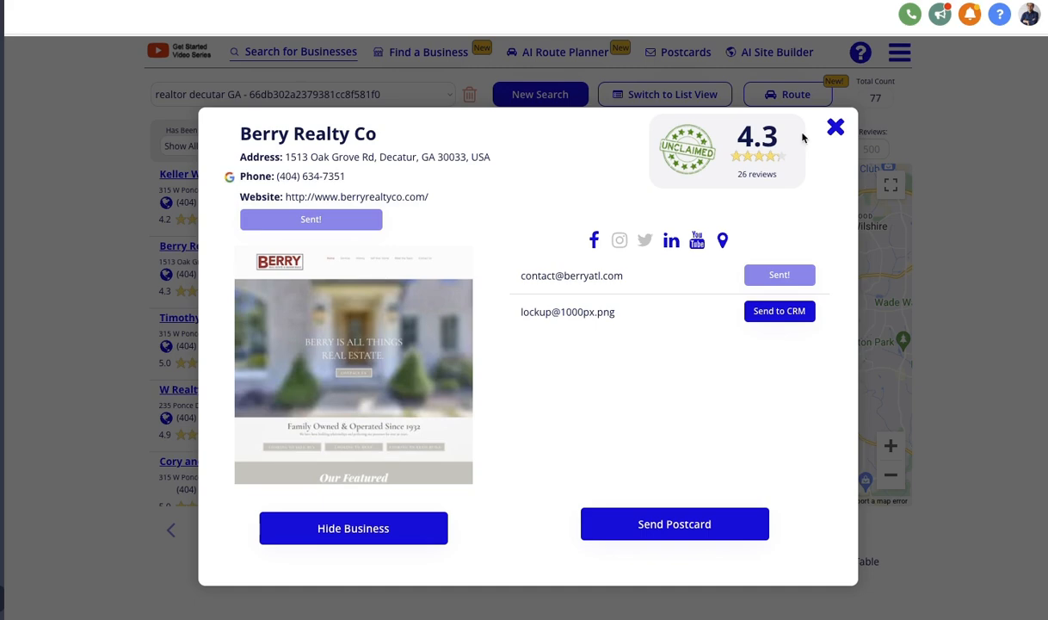
{"action": "left_click", "coordinate": [828, 129]}
Select all businesses in the search results' list view and start a bulk postcard send.
{"action": "left_click", "coordinate": [663, 100]}
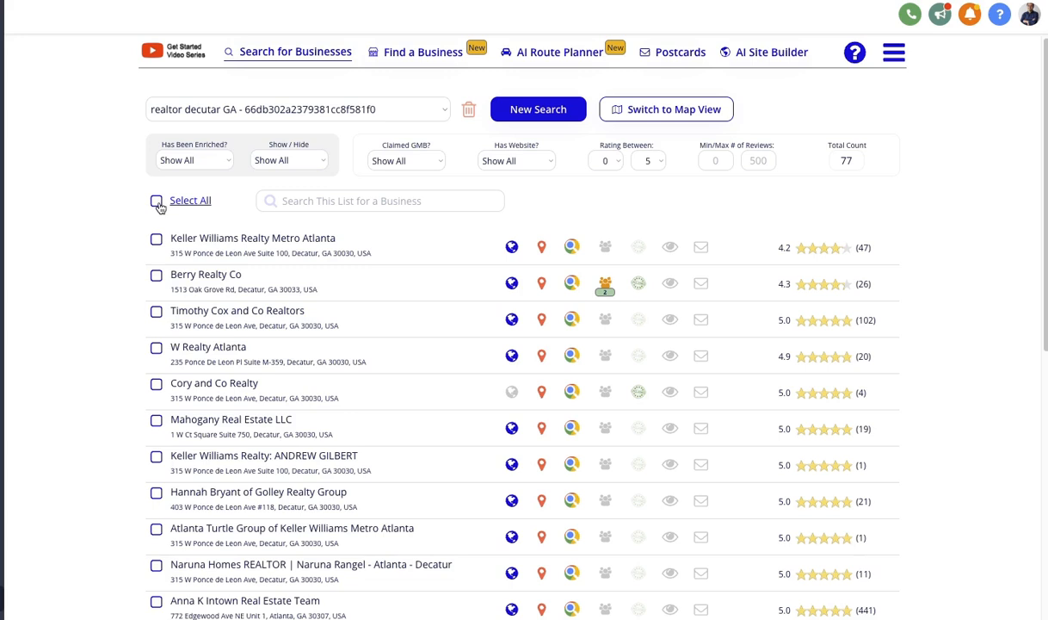
{"action": "left_click", "coordinate": [158, 203]}
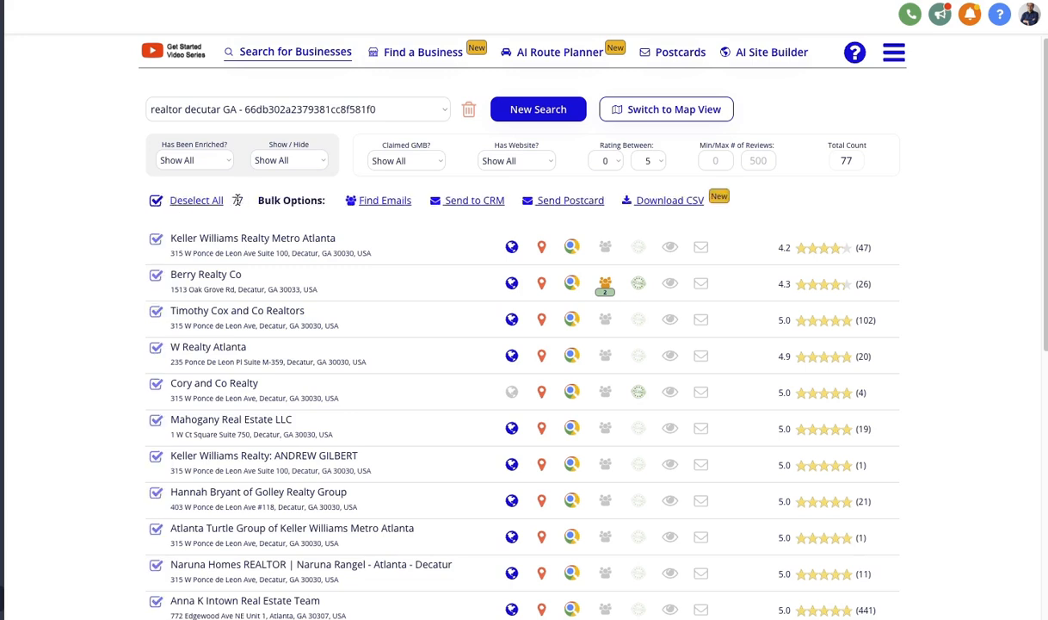
{"action": "triple_click", "coordinate": [230, 202]}
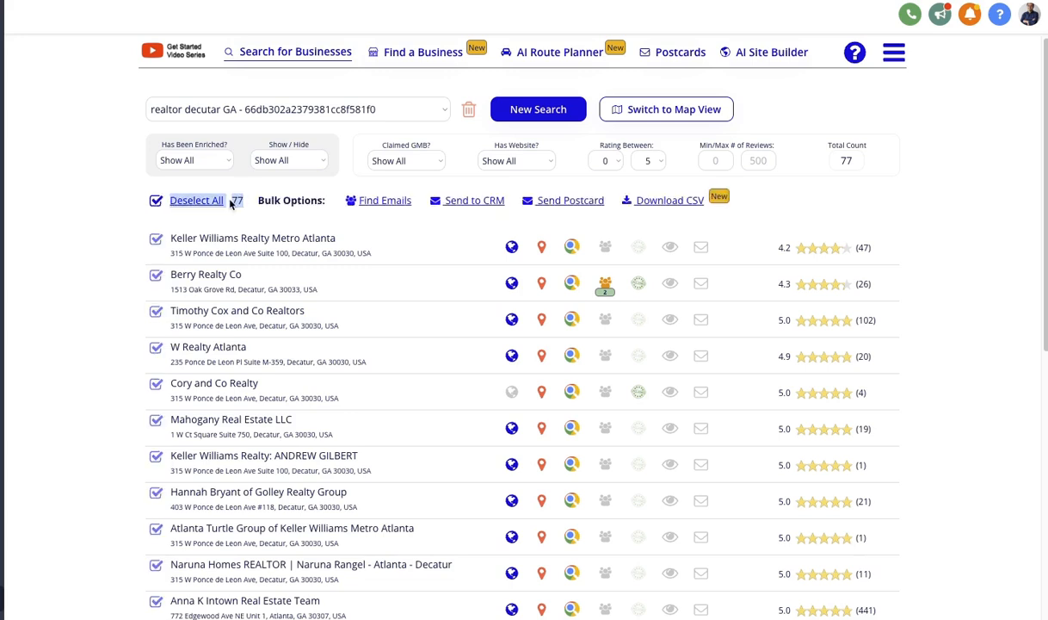
{"action": "left_click", "coordinate": [584, 201]}
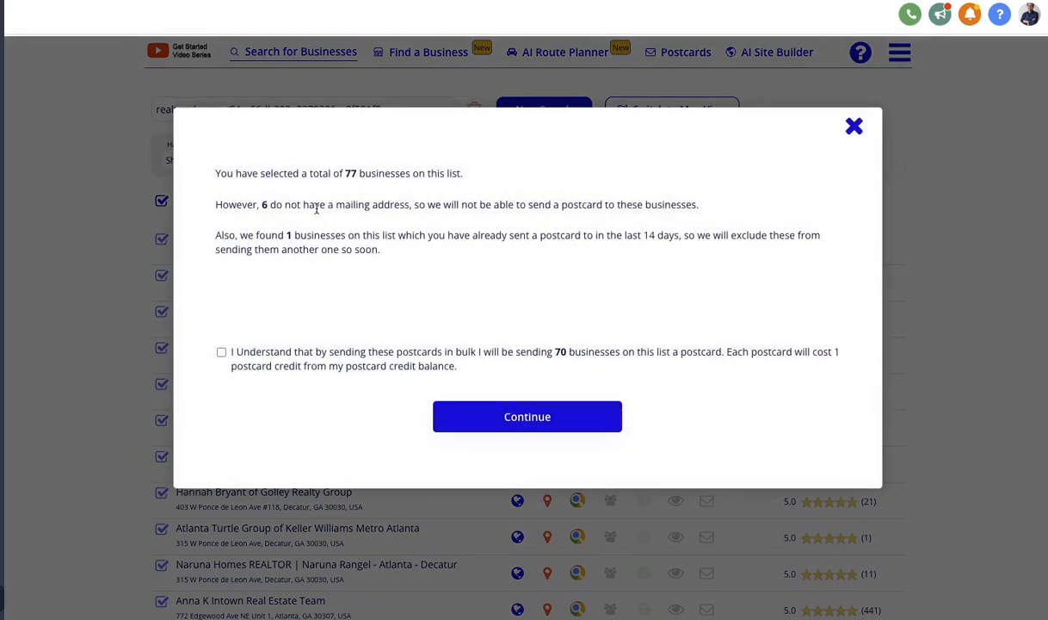
Read the bulk send notice about selected businesses, missing mailing addresses and recently mailed postcards.
{"action": "left_click_drag", "start_coordinate": [348, 237], "coordinate": [254, 232]}
{"action": "left_click_drag", "start_coordinate": [252, 173], "coordinate": [477, 172]}
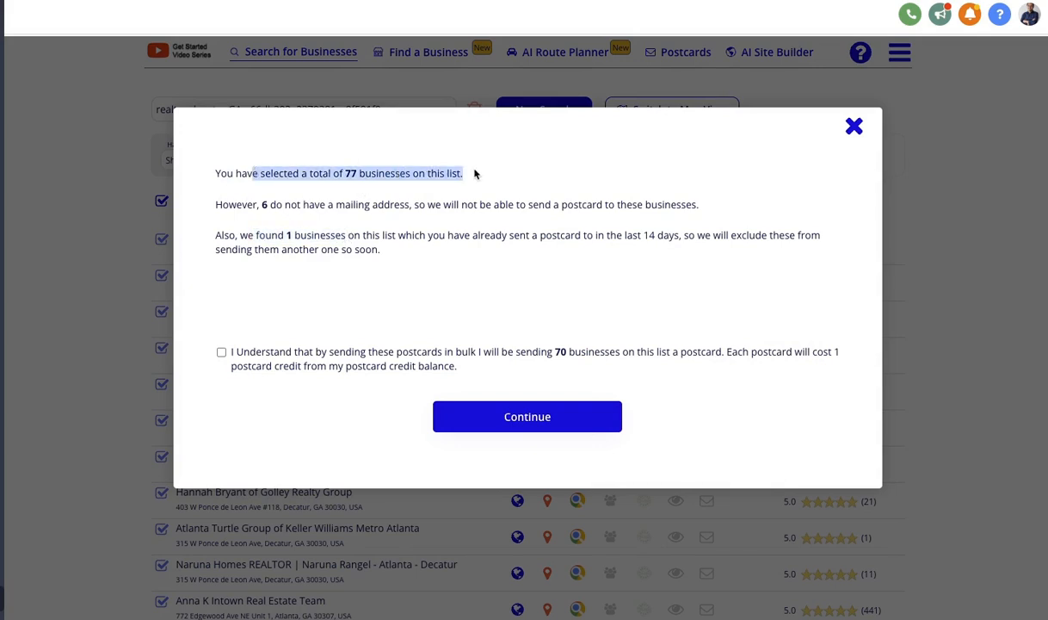
{"action": "left_click_drag", "start_coordinate": [298, 204], "coordinate": [462, 204]}
{"action": "left_click_drag", "start_coordinate": [265, 232], "coordinate": [487, 256]}
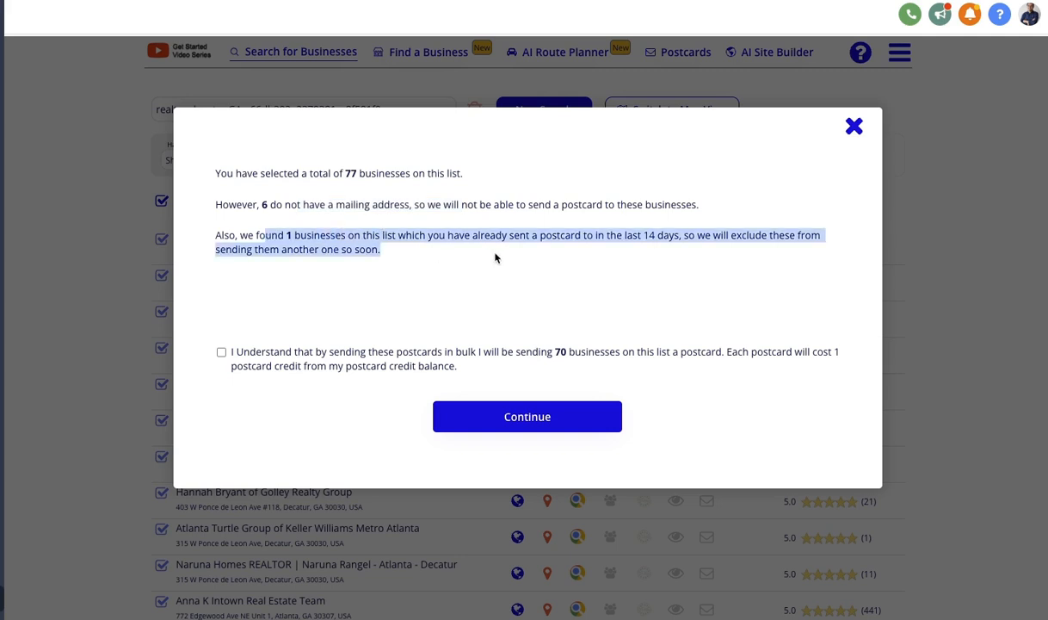
{"action": "left_click", "coordinate": [541, 215]}
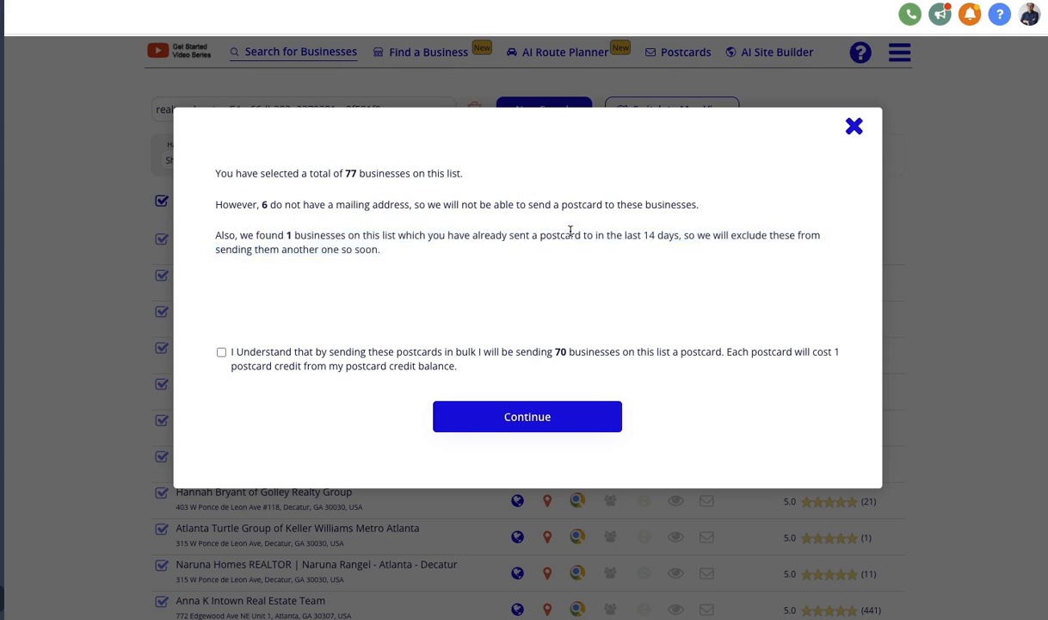
Accept the postcard credit terms and continue to the bulk template choices, then cancel the send and return to the map view.
{"action": "left_click", "coordinate": [220, 353]}
{"action": "left_click_drag", "start_coordinate": [566, 351], "coordinate": [524, 351]}
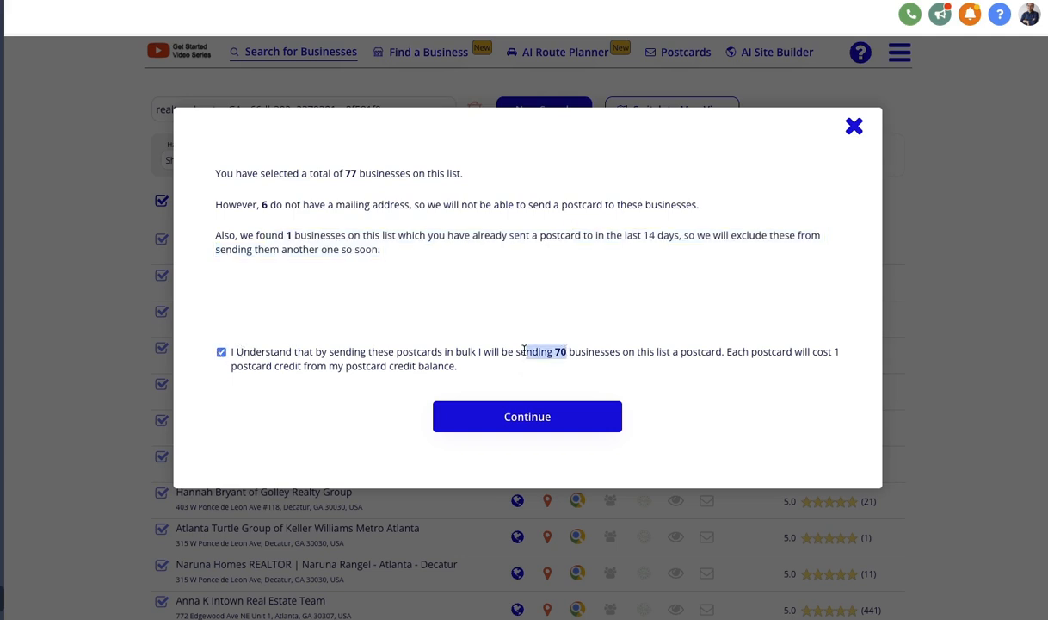
{"action": "left_click", "coordinate": [524, 412]}
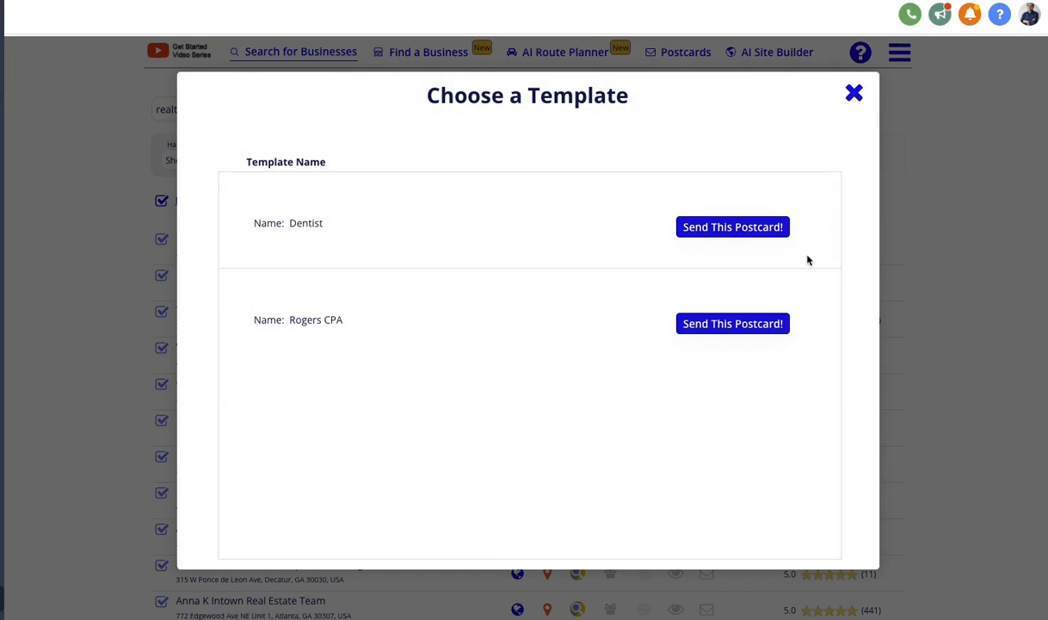
{"action": "left_click", "coordinate": [855, 93]}
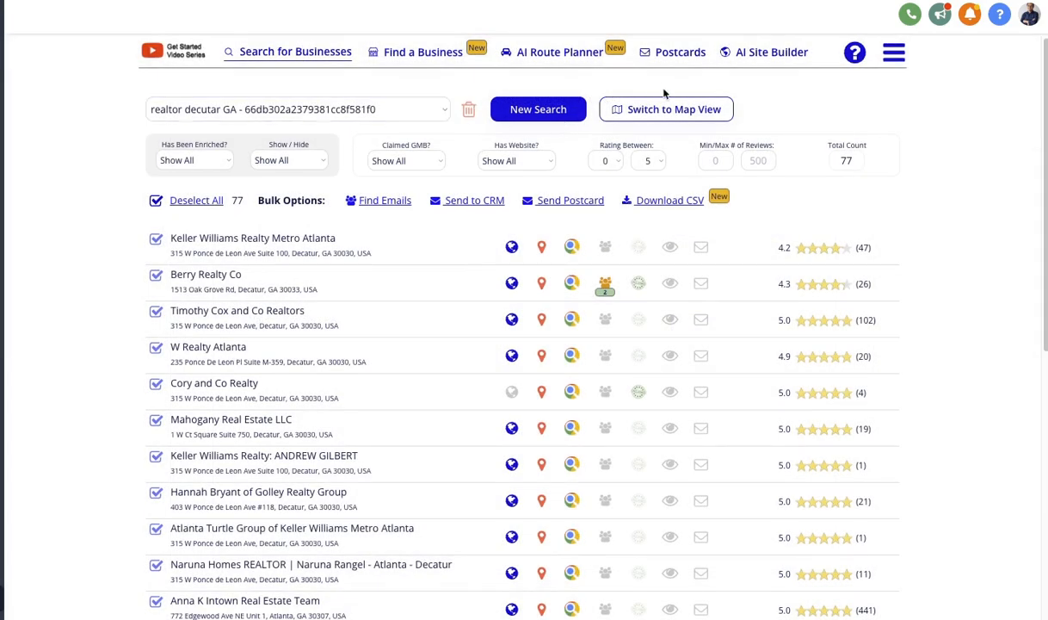
{"action": "left_click", "coordinate": [630, 102]}
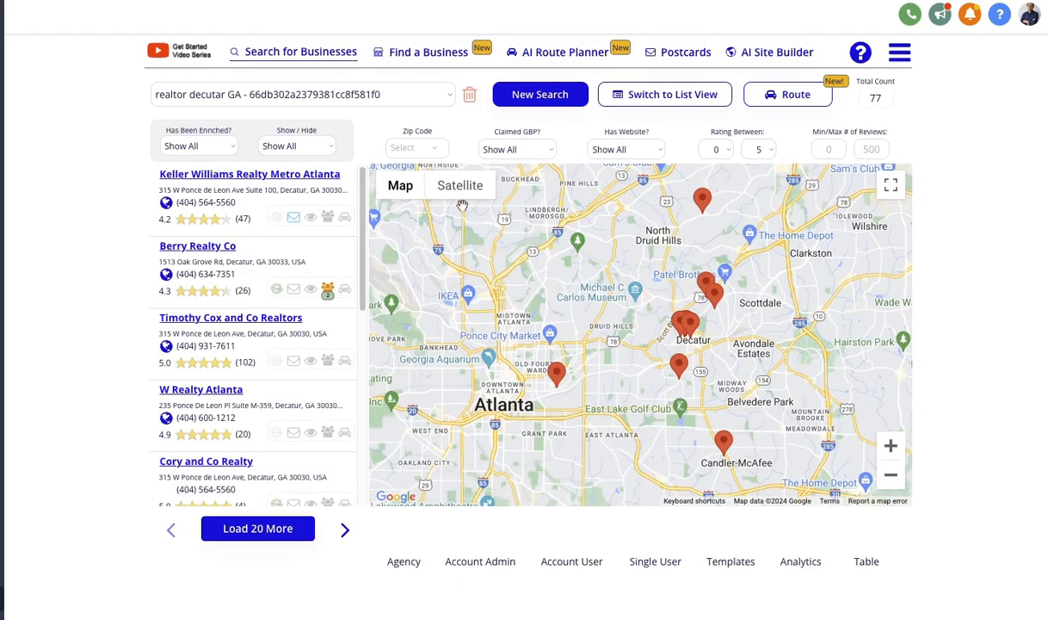
Open the test postcard built for Keller Williams Realty Metro Atlanta and examine its front and back for dynamic tag problems.
{"action": "left_click", "coordinate": [292, 219]}
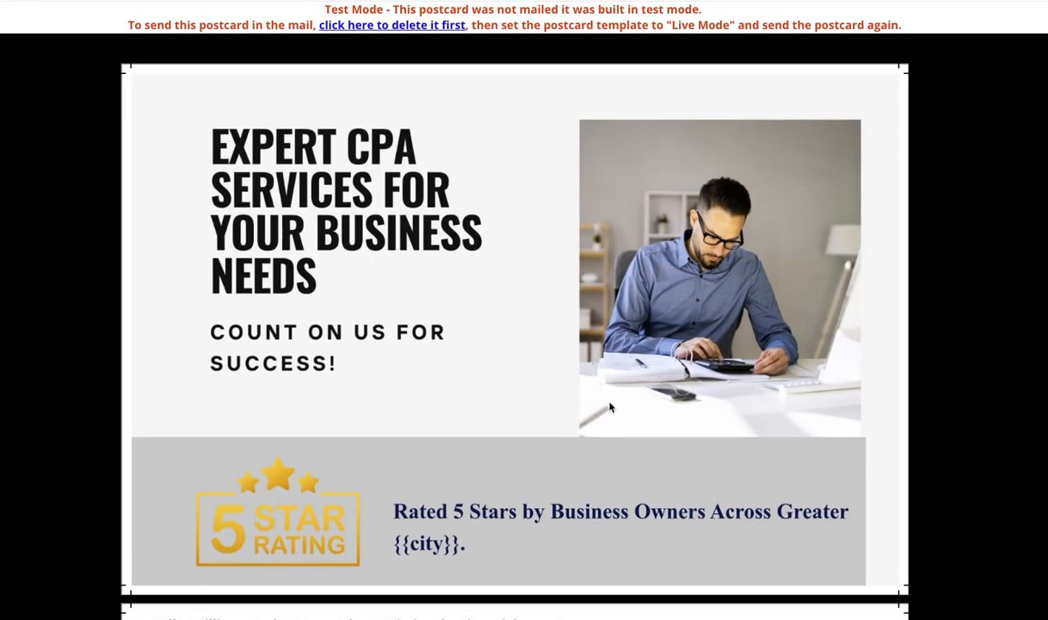
{"action": "scroll", "coordinate": [539, 465], "scroll_direction": "down", "scroll_amount": 5}
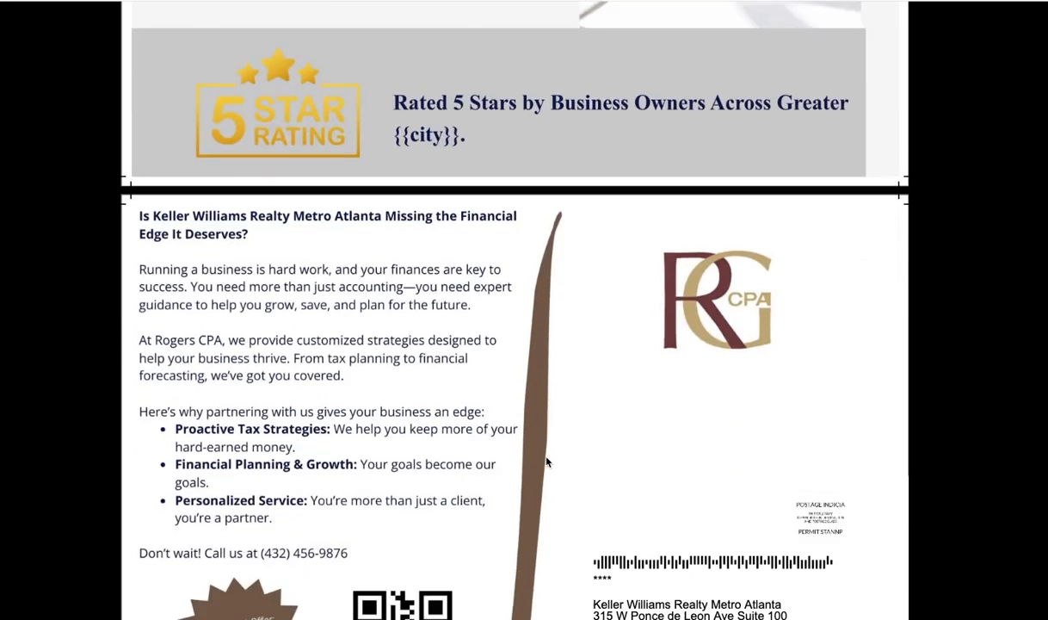
{"action": "scroll", "coordinate": [547, 462], "scroll_direction": "down", "scroll_amount": 3}
{"action": "scroll", "coordinate": [553, 462], "scroll_direction": "up", "scroll_amount": 9}
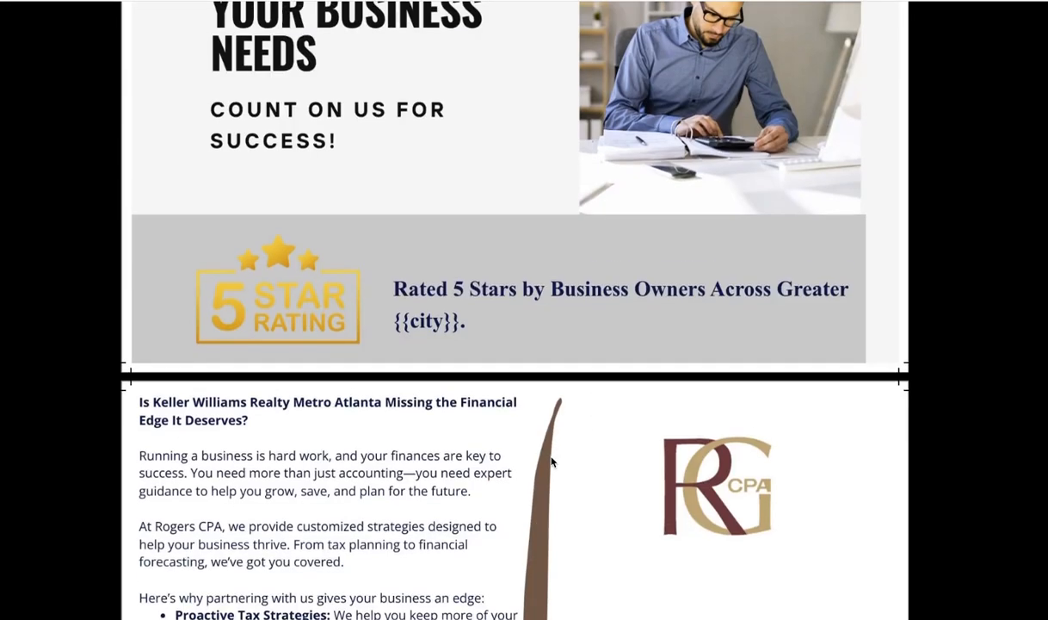
{"action": "scroll", "coordinate": [459, 386], "scroll_direction": "down", "scroll_amount": 5}
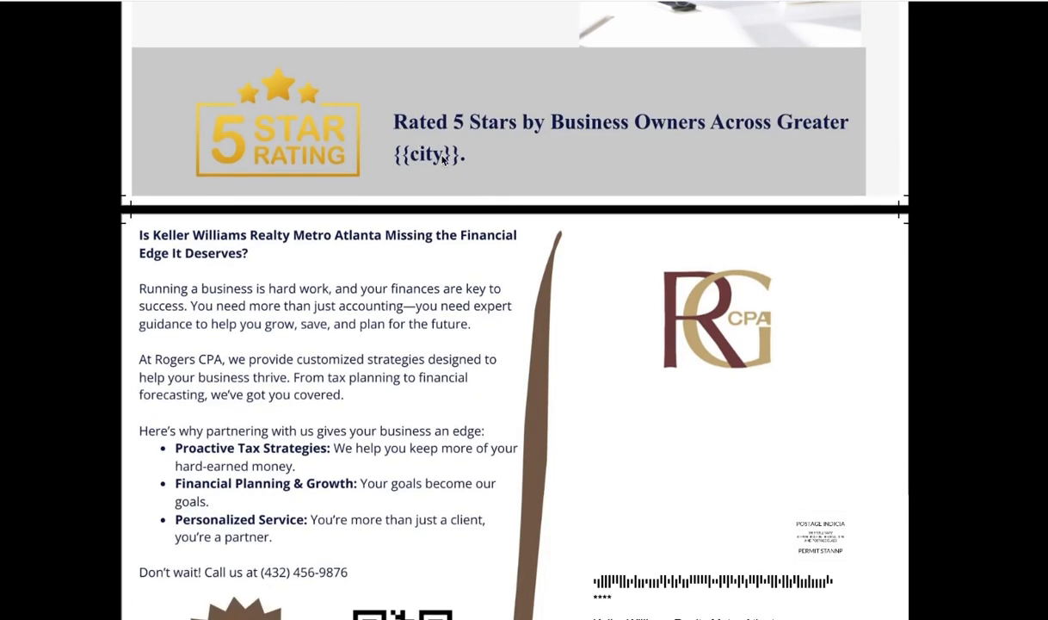
{"action": "scroll", "coordinate": [495, 389], "scroll_direction": "down", "scroll_amount": 3}
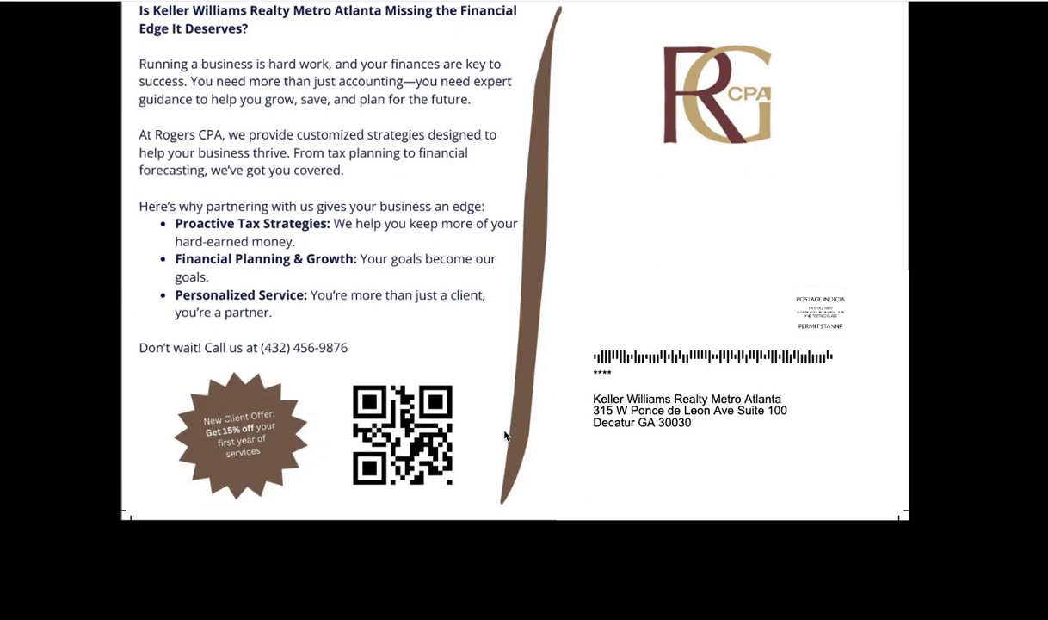
{"action": "scroll", "coordinate": [503, 413], "scroll_direction": "up", "scroll_amount": 5}
{"action": "scroll", "coordinate": [508, 437], "scroll_direction": "down", "scroll_amount": 5}
{"action": "scroll", "coordinate": [510, 436], "scroll_direction": "down", "scroll_amount": 1}
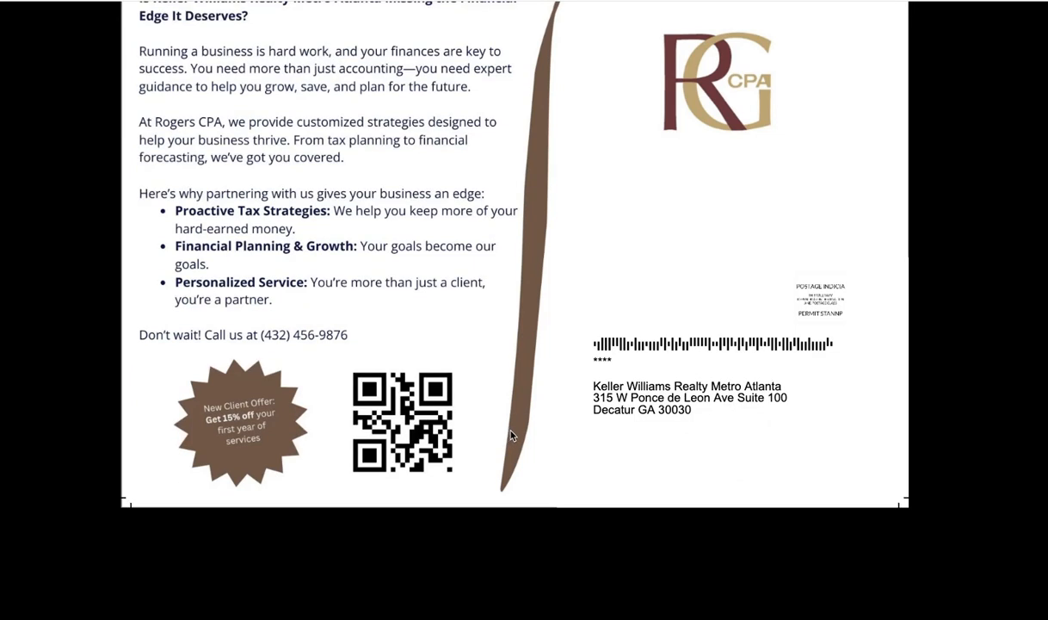
{"action": "scroll", "coordinate": [514, 433], "scroll_direction": "up", "scroll_amount": 7}
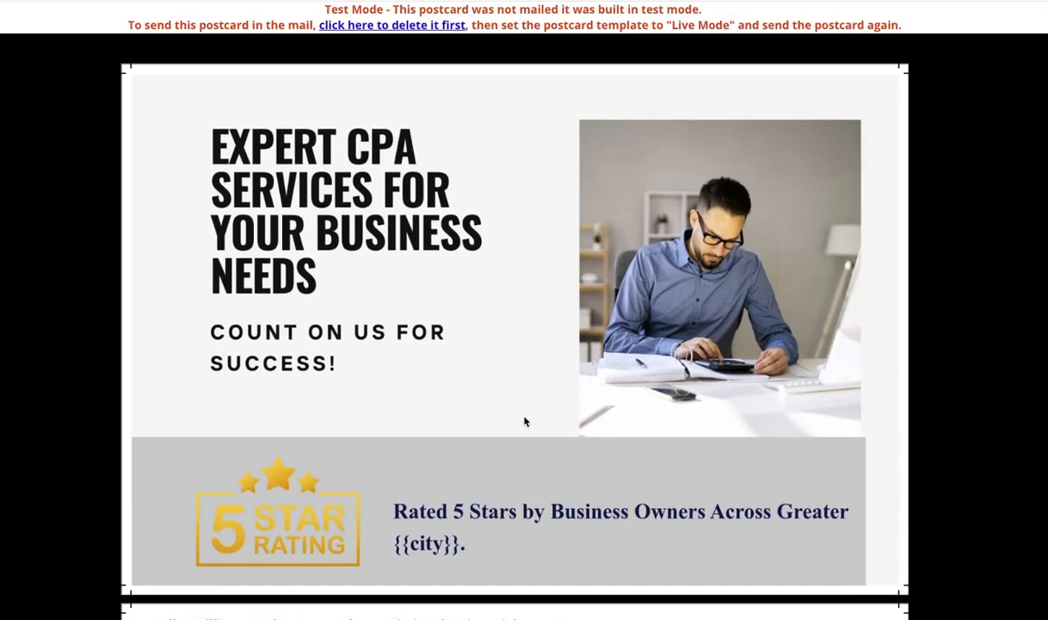
{"action": "left_click", "coordinate": [194, 2]}
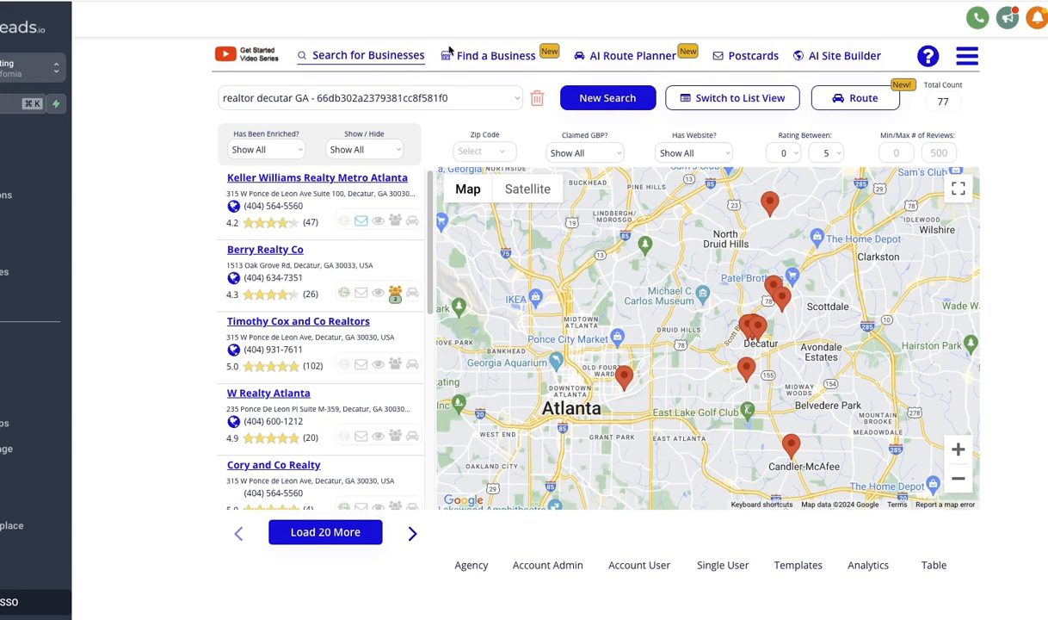
Open the Rogers CPA postcard template for editing and select the rating text on the front of the card.
{"action": "left_click", "coordinate": [722, 56]}
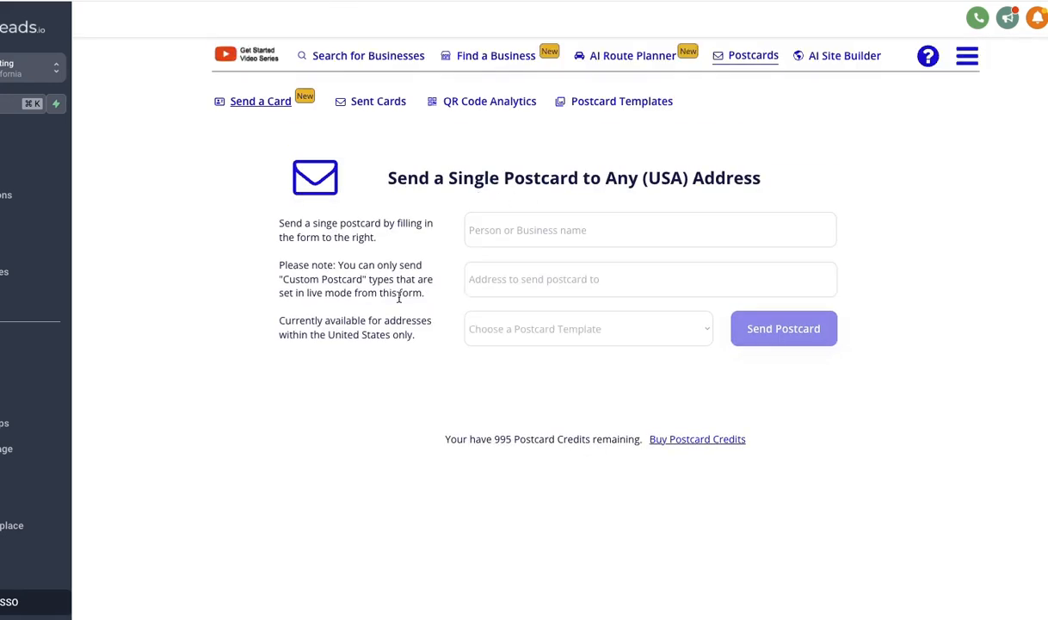
{"action": "left_click", "coordinate": [621, 101]}
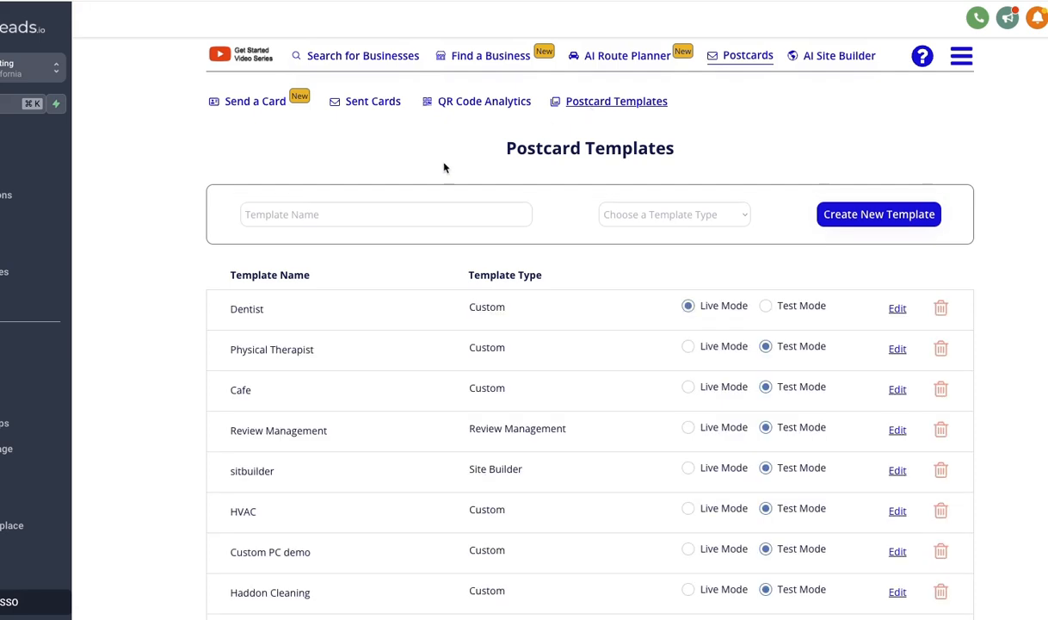
{"action": "scroll", "coordinate": [750, 566], "scroll_direction": "down", "scroll_amount": 2}
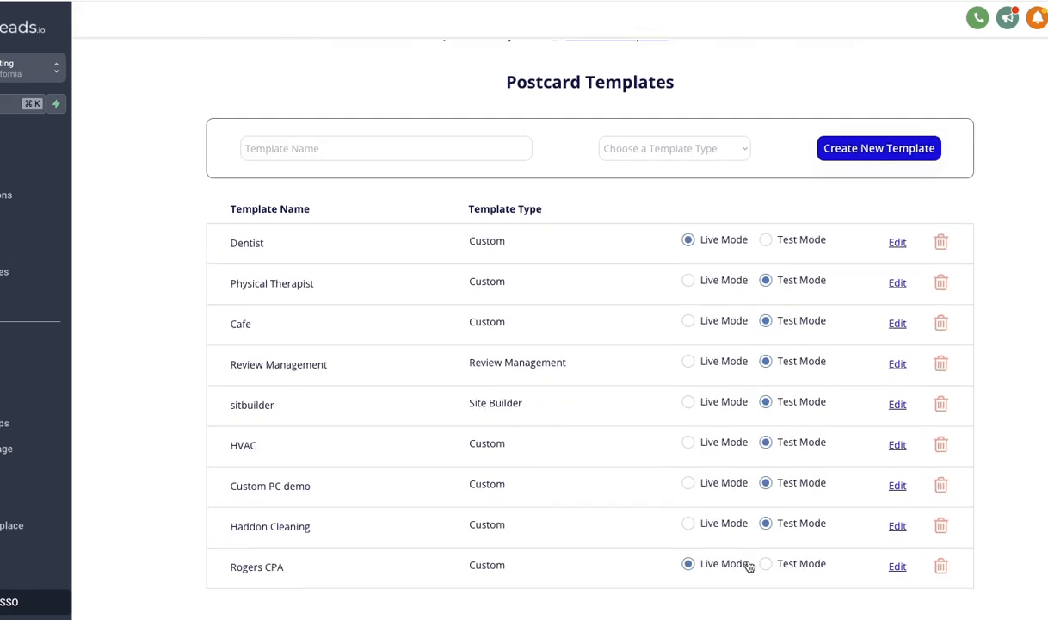
{"action": "left_click", "coordinate": [897, 566]}
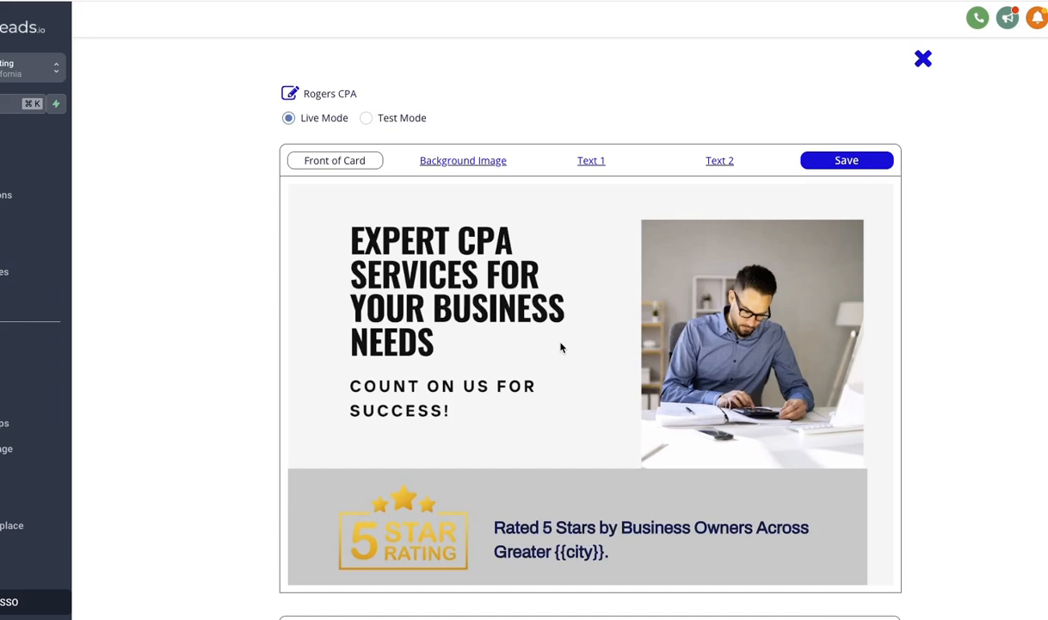
{"action": "scroll", "coordinate": [560, 347], "scroll_direction": "down", "scroll_amount": 5}
{"action": "scroll", "coordinate": [560, 347], "scroll_direction": "up", "scroll_amount": 3}
{"action": "left_click", "coordinate": [570, 351]}
{"action": "scroll", "coordinate": [620, 103], "scroll_direction": "up", "scroll_amount": 3}
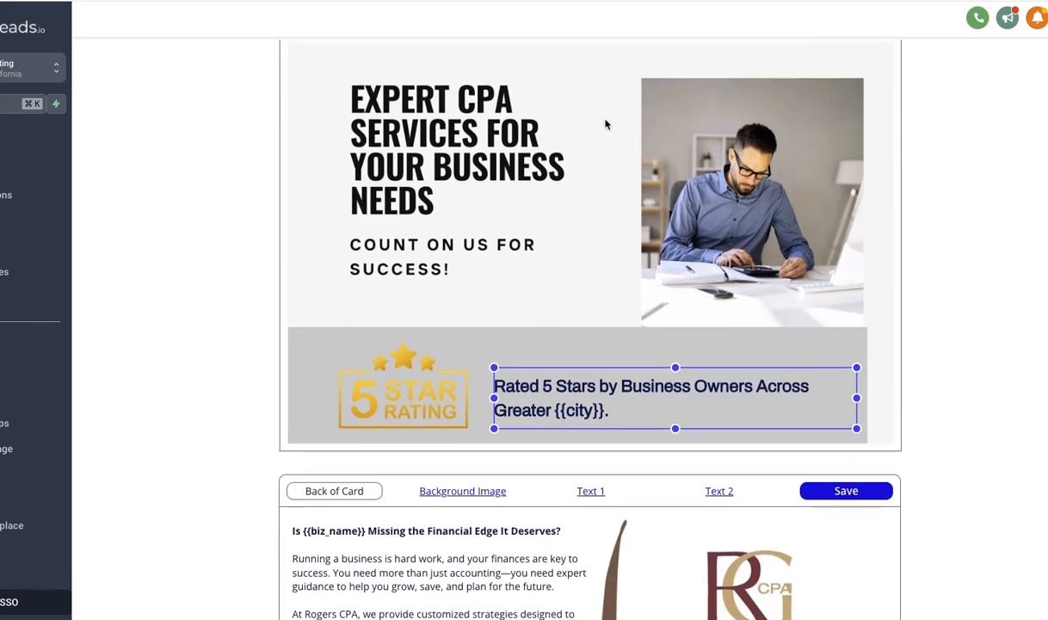
Change the city tag in Front of Card Text 1 to {{biz_city}}, then save and close the template.
{"action": "left_click", "coordinate": [592, 148]}
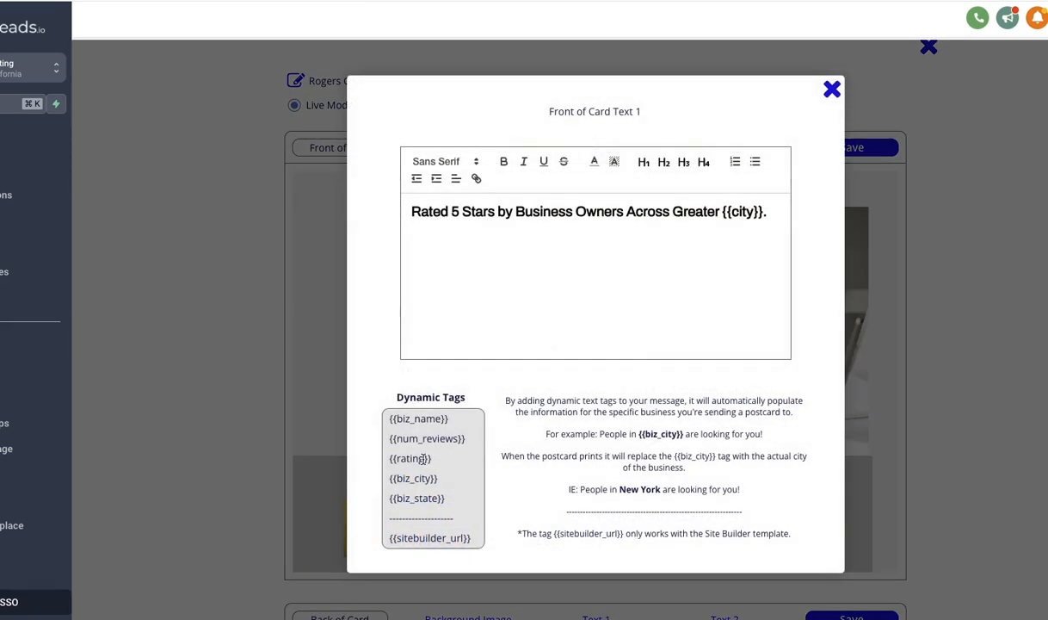
{"action": "left_click_drag", "start_coordinate": [433, 481], "coordinate": [399, 478]}
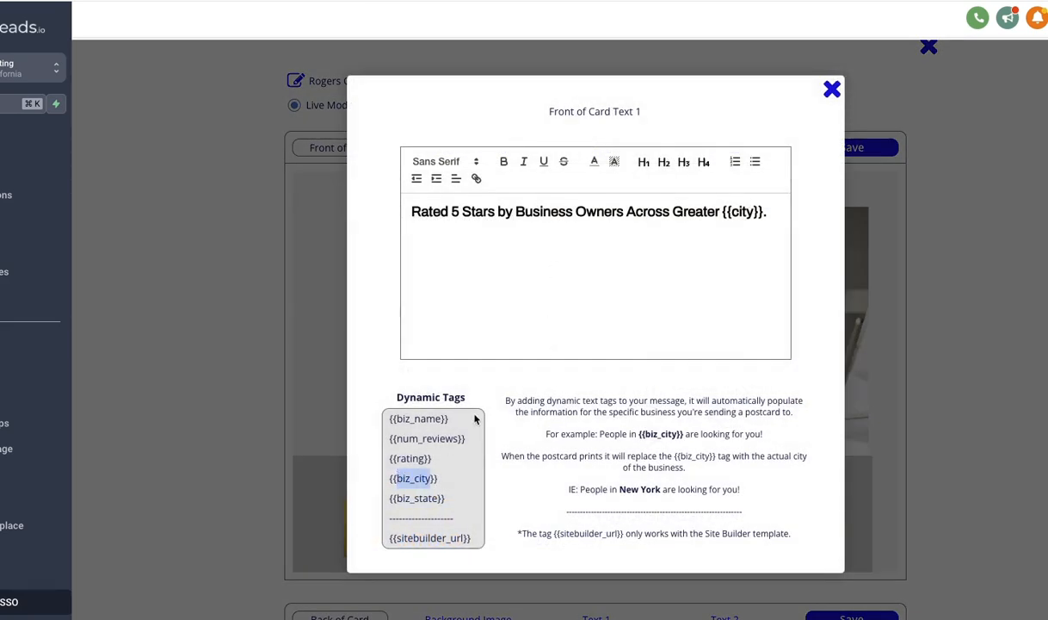
{"action": "left_click", "coordinate": [749, 212]}
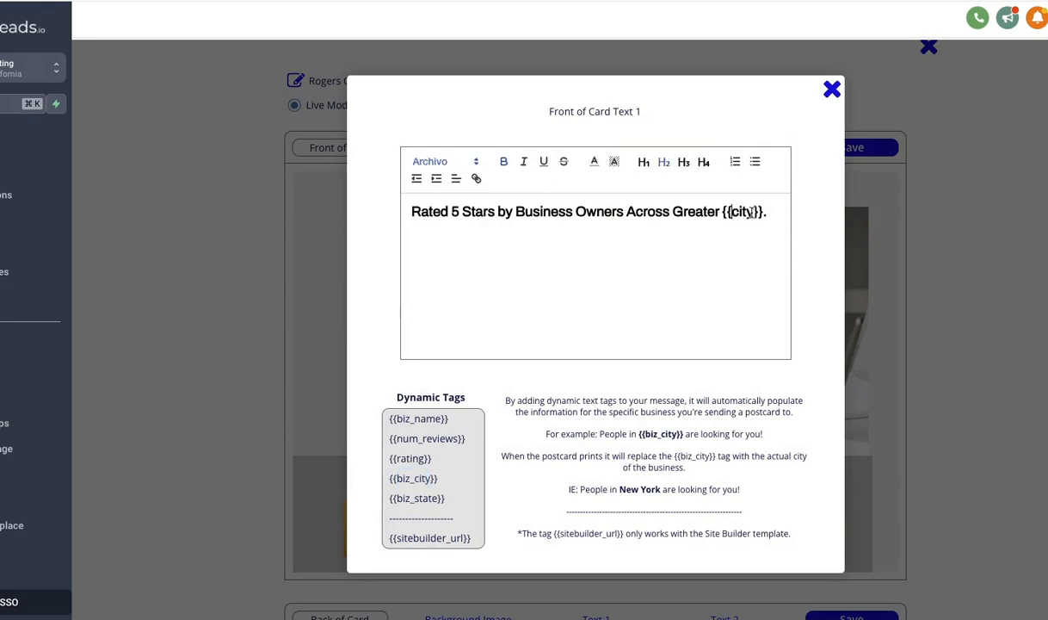
{"action": "key", "text": "Left"}
{"action": "key", "text": "Left"}
{"action": "key", "text": "Left"}
{"action": "key", "text": "Left"}
{"action": "type", "text": "biz_"}
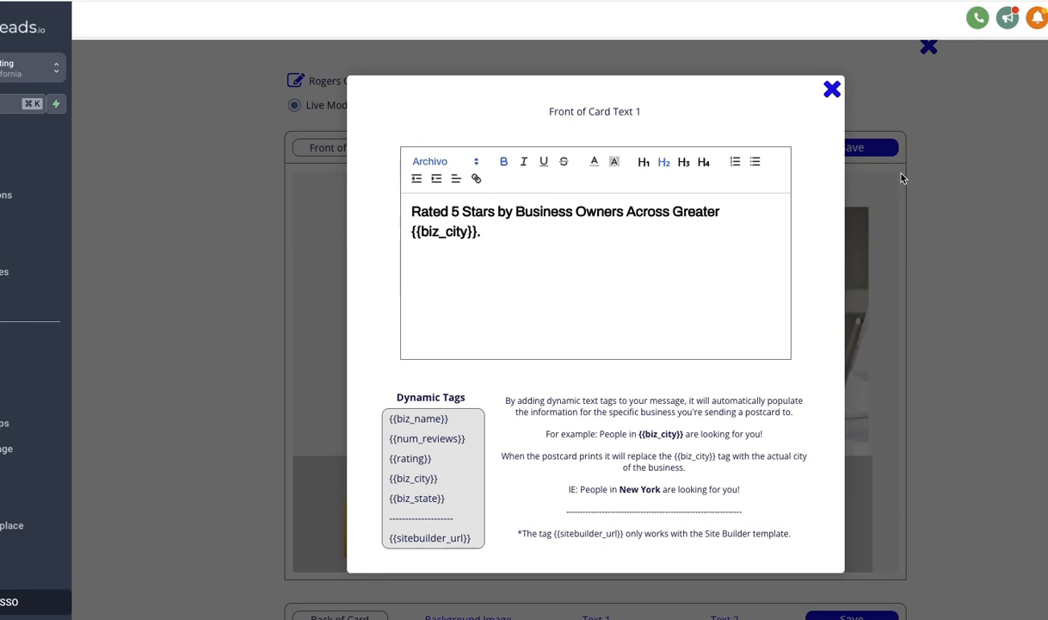
{"action": "left_click", "coordinate": [831, 89]}
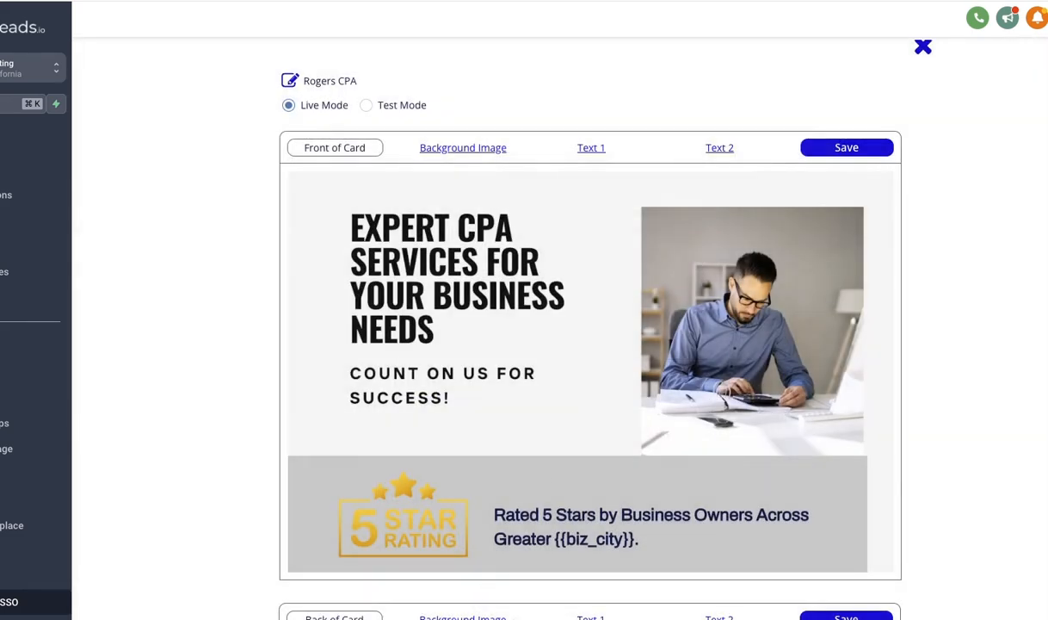
{"action": "left_click", "coordinate": [851, 148]}
{"action": "left_click", "coordinate": [923, 47]}
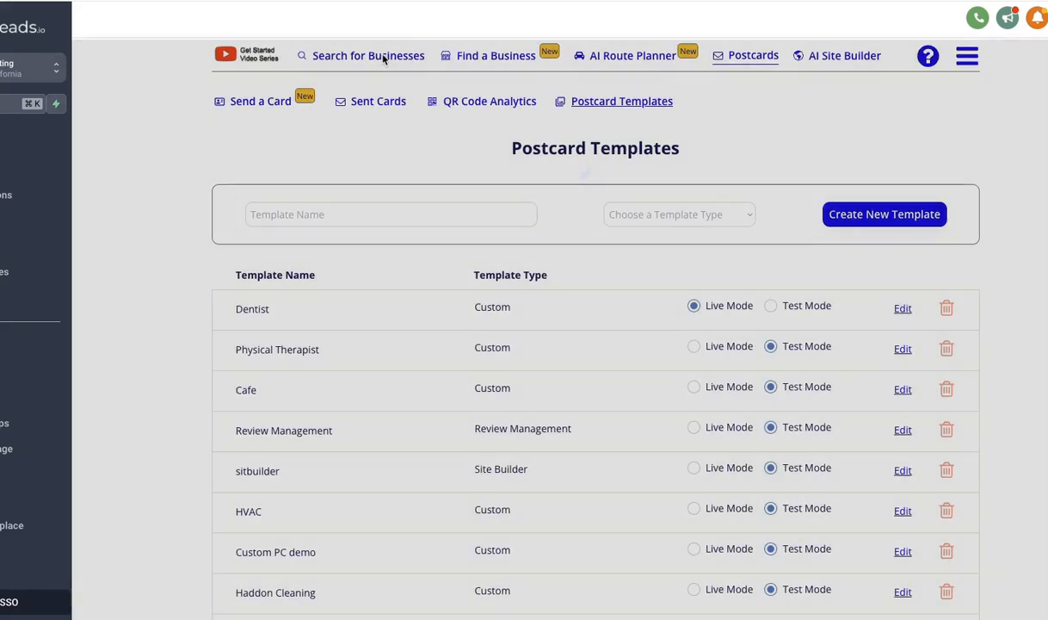
Return to the business search results and build a test postcard for Berry Realty Co from the Rogers CPA template in Test Mode.
{"action": "left_click", "coordinate": [384, 57]}
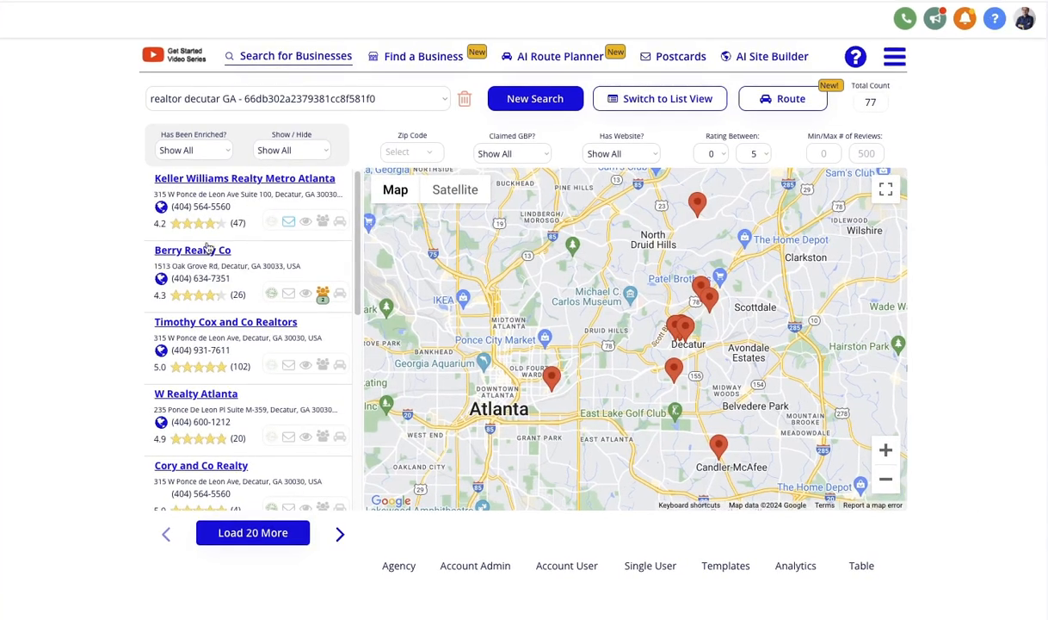
{"action": "left_click", "coordinate": [207, 249]}
{"action": "left_click", "coordinate": [672, 530]}
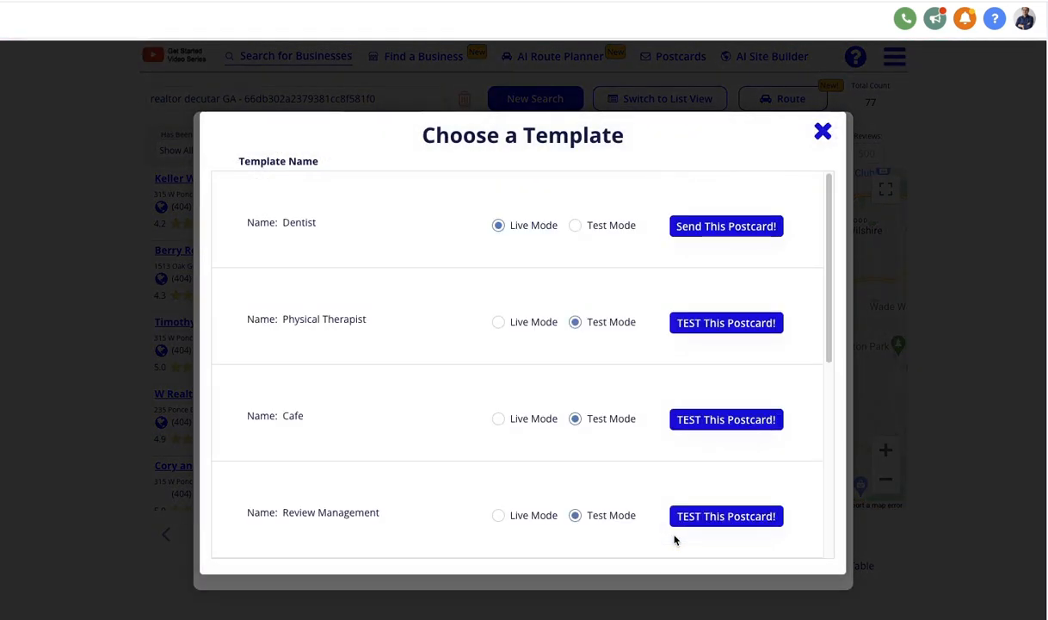
{"action": "scroll", "coordinate": [580, 433], "scroll_direction": "down", "scroll_amount": 5}
{"action": "left_click", "coordinate": [575, 517]}
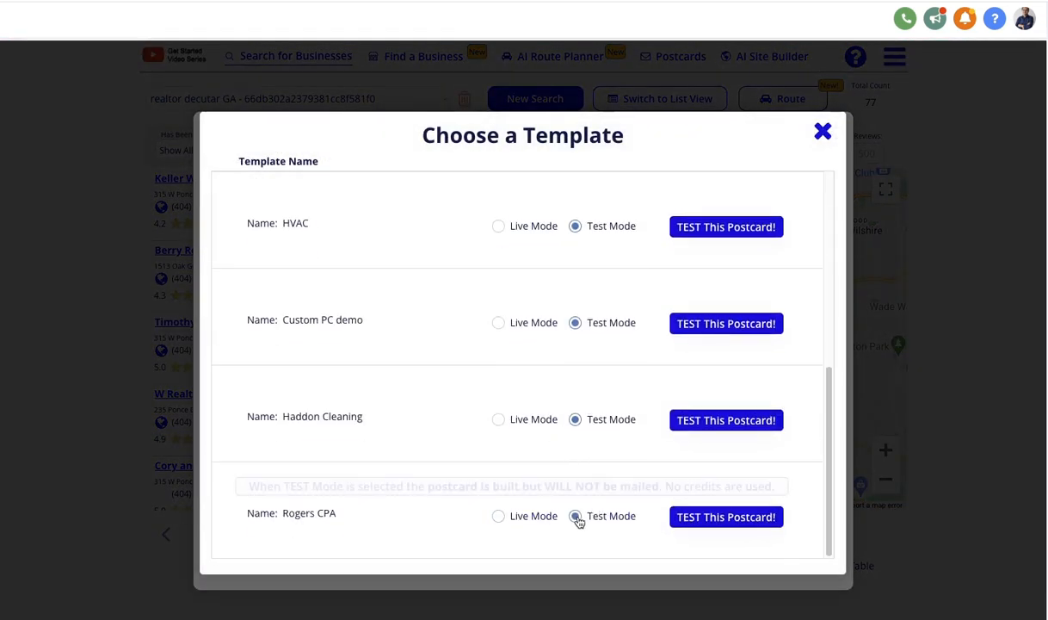
{"action": "left_click", "coordinate": [738, 523]}
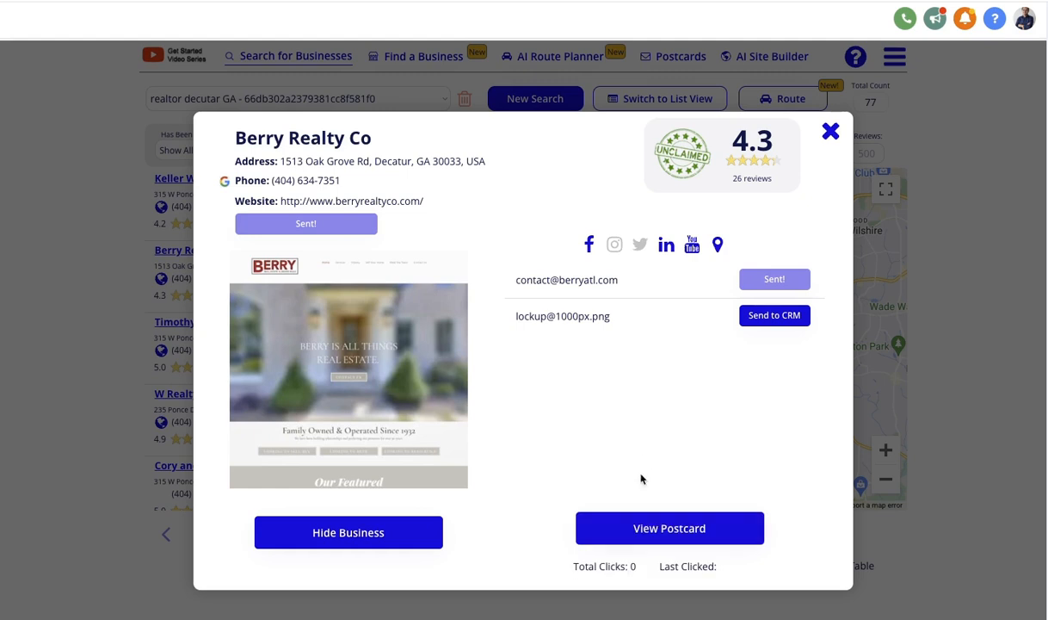
Open the postcard built for Berry Realty Co and check the city and business name on its front and back.
{"action": "left_click", "coordinate": [657, 531]}
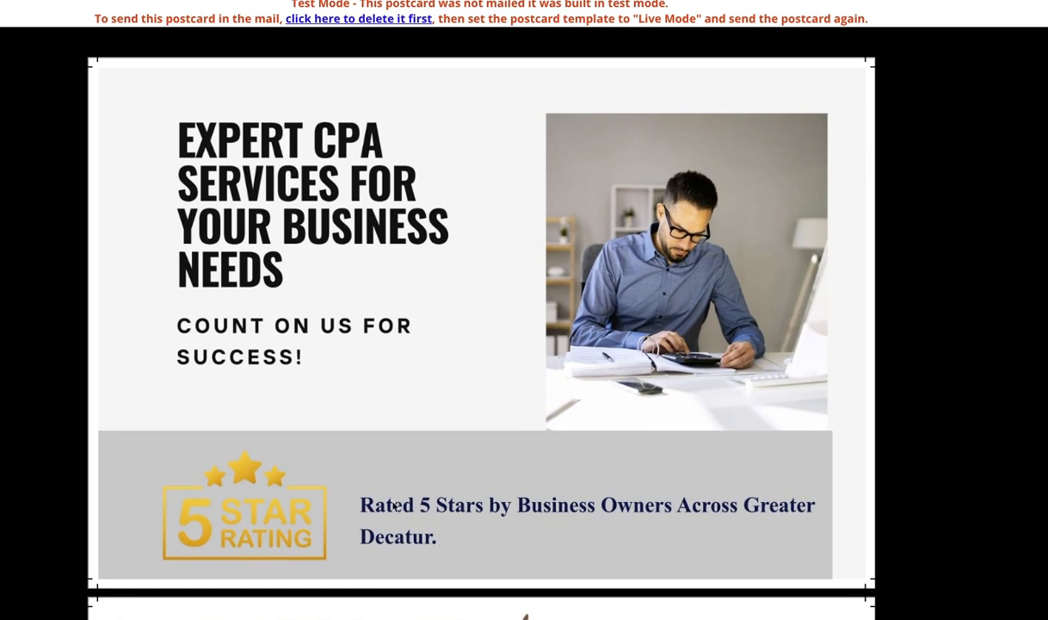
{"action": "scroll", "coordinate": [426, 417], "scroll_direction": "down", "scroll_amount": 7}
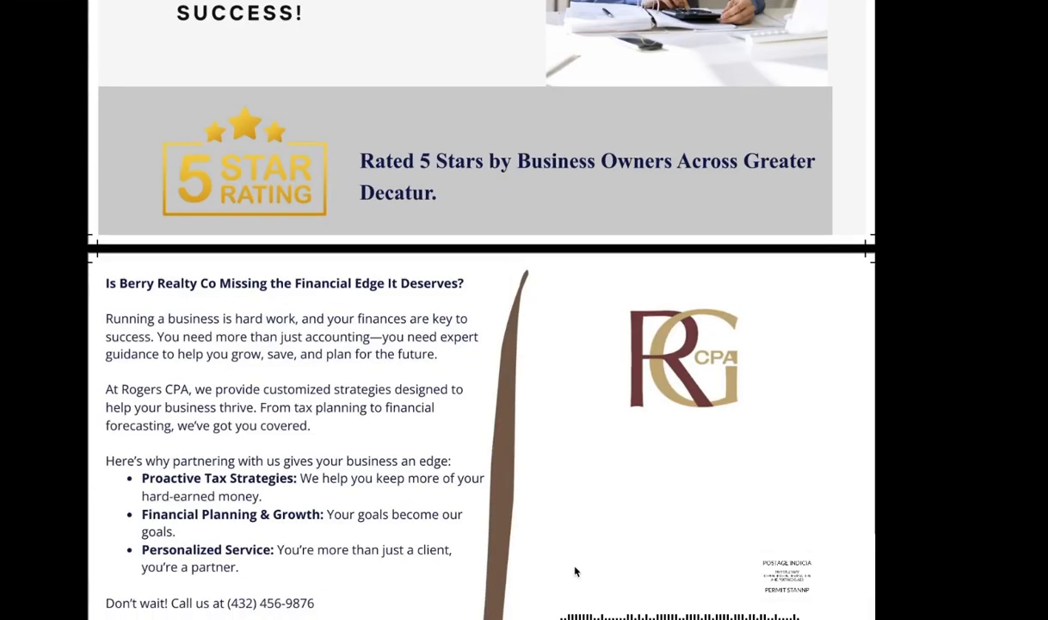
{"action": "scroll", "coordinate": [616, 606], "scroll_direction": "up", "scroll_amount": 6}
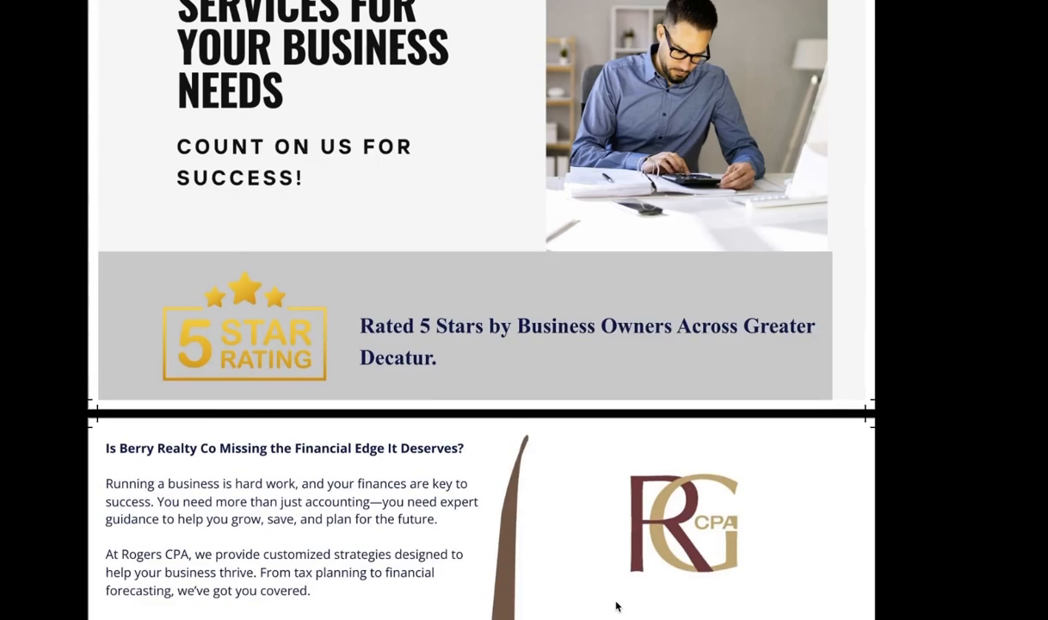
{"action": "scroll", "coordinate": [618, 604], "scroll_direction": "up", "scroll_amount": 1}
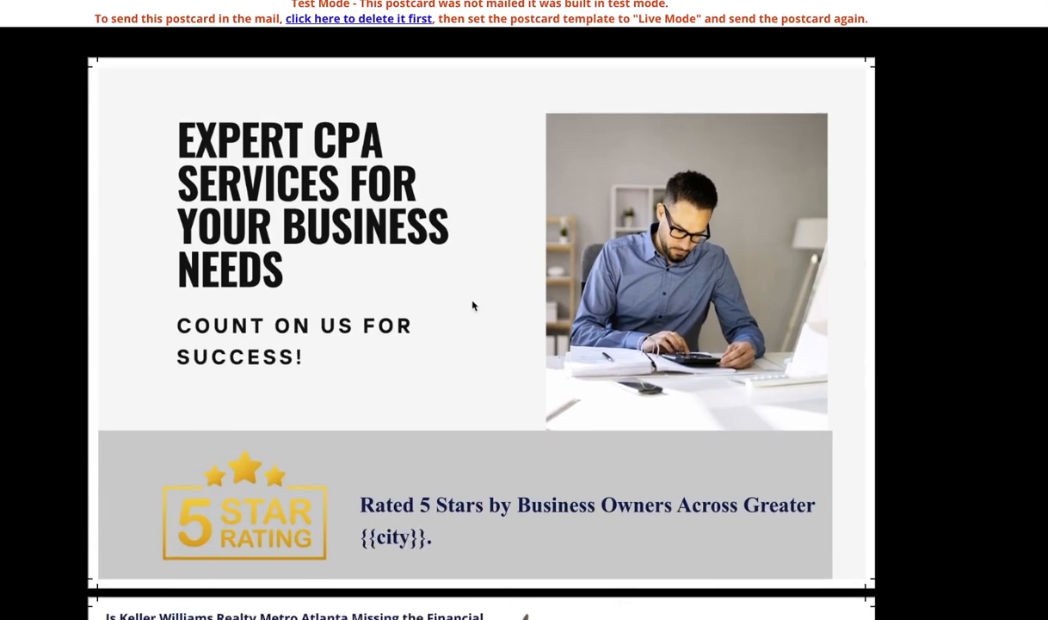
Compare the dynamic city and business name text on the Keller Williams Realty Metro Atlanta postcard with the Berry Realty Co version.
{"action": "scroll", "coordinate": [454, 492], "scroll_direction": "down", "scroll_amount": 1}
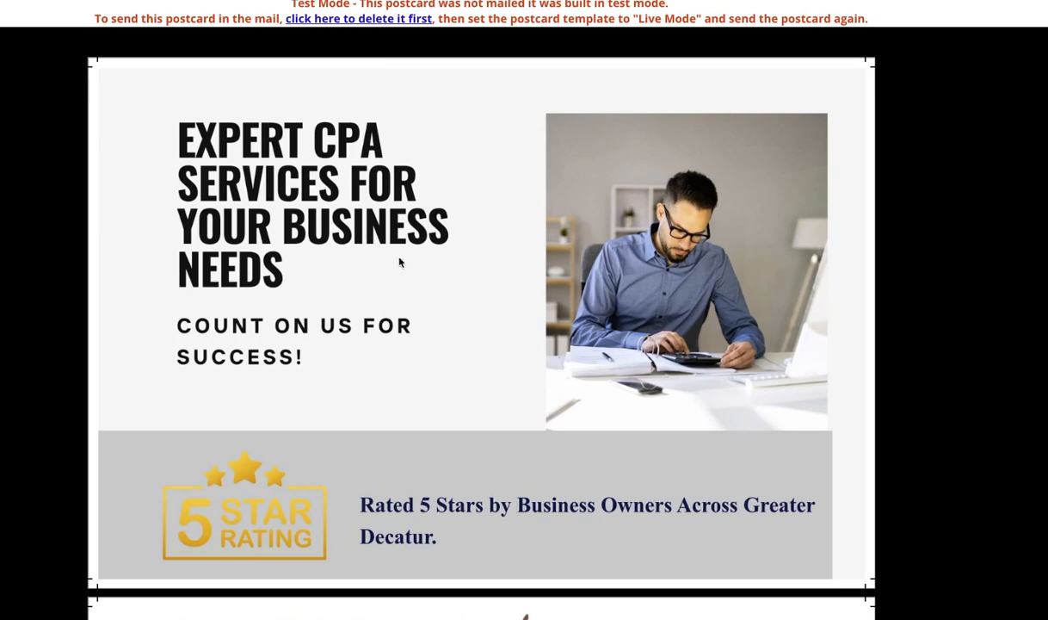
{"action": "scroll", "coordinate": [455, 393], "scroll_direction": "down", "scroll_amount": 3}
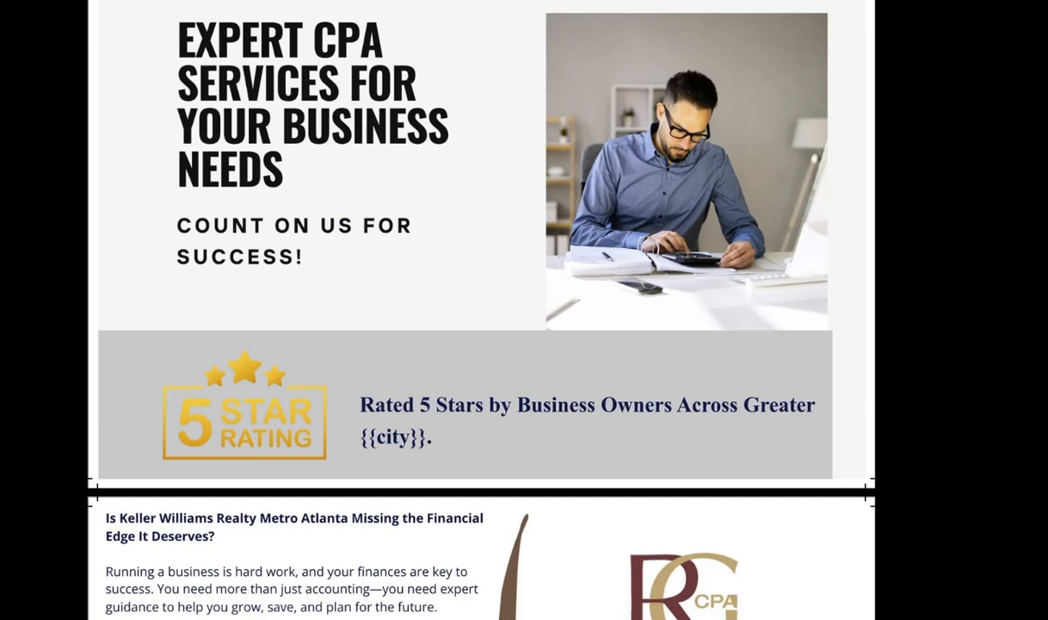
{"action": "scroll", "coordinate": [327, 314], "scroll_direction": "down", "scroll_amount": 2}
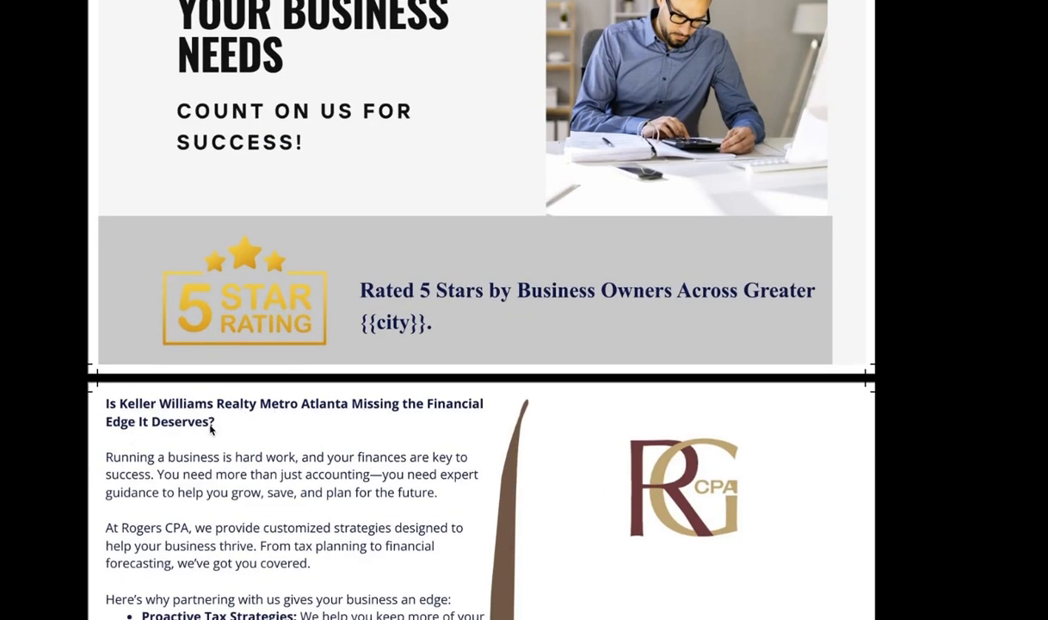
{"action": "scroll", "coordinate": [310, 439], "scroll_direction": "down", "scroll_amount": 2}
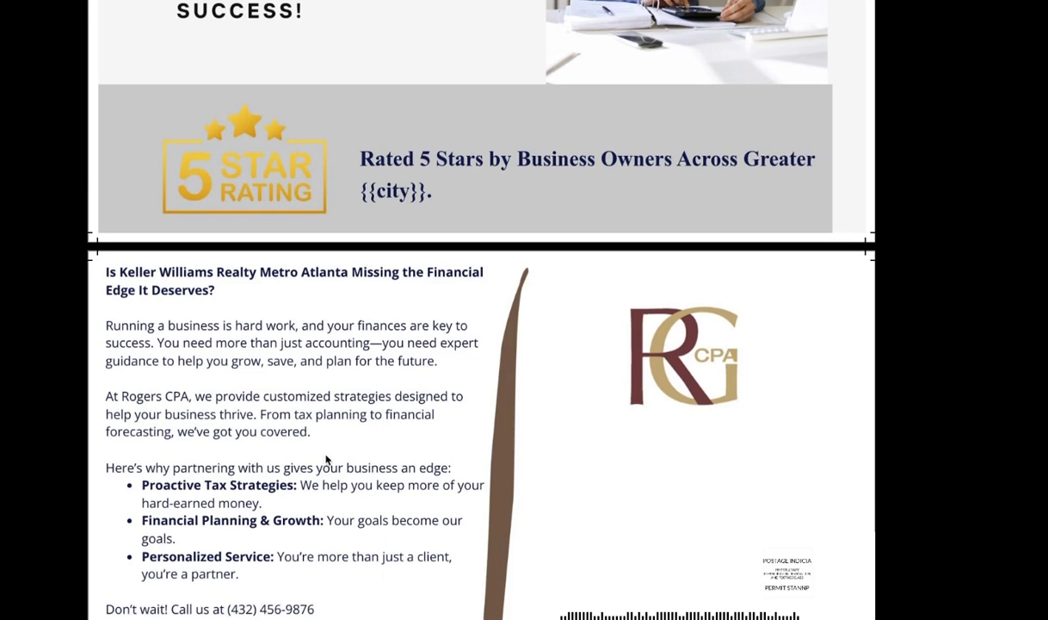
{"action": "scroll", "coordinate": [327, 460], "scroll_direction": "up", "scroll_amount": 3}
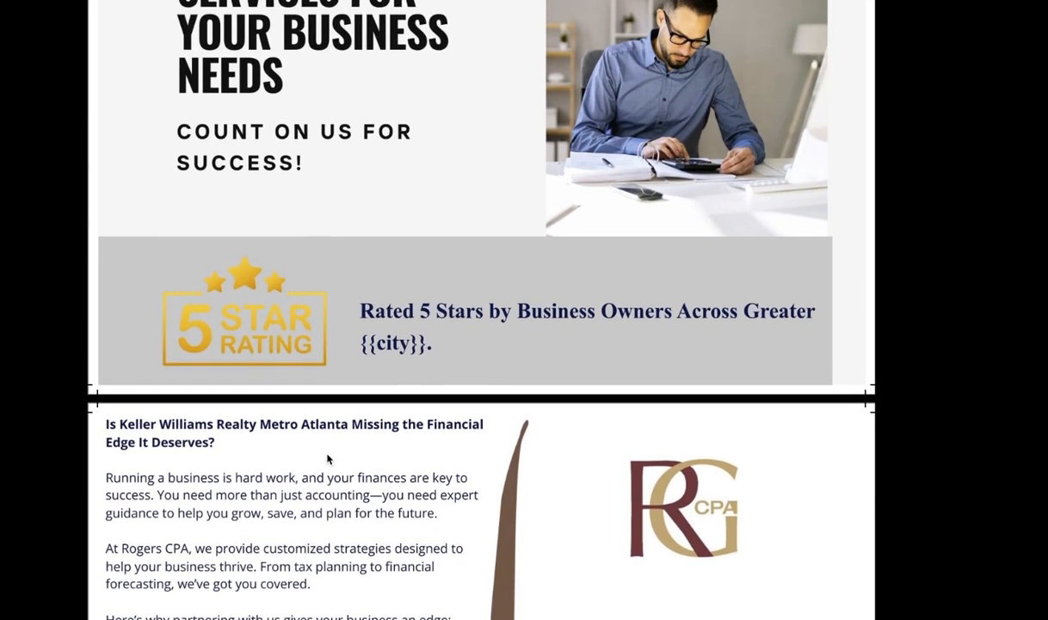
{"action": "scroll", "coordinate": [328, 459], "scroll_direction": "up", "scroll_amount": 4}
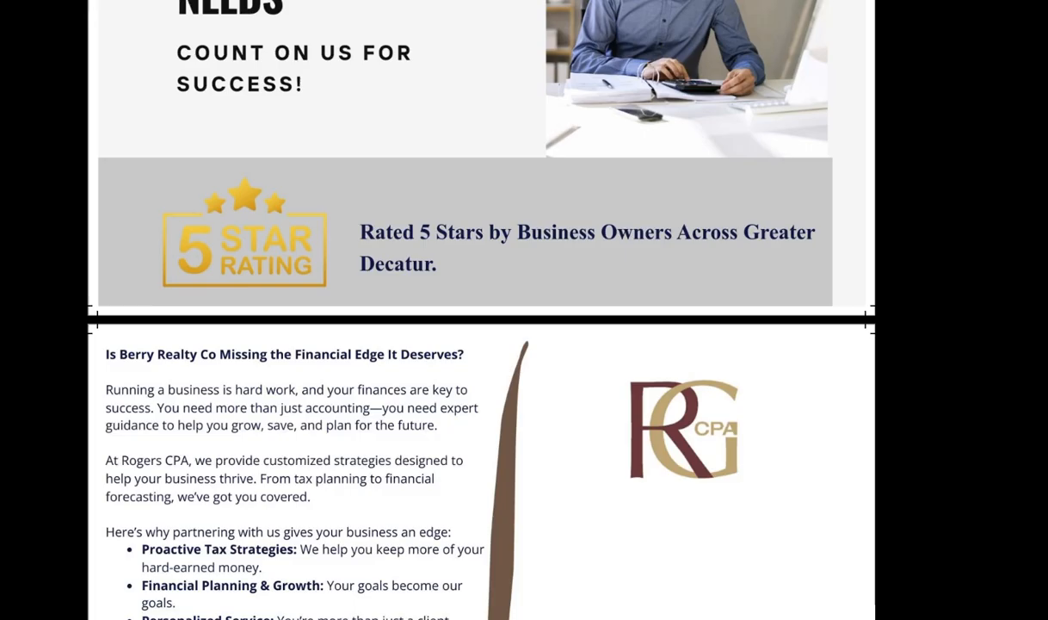
Review the Berry Realty Co postcard's back, including the offer, QR code and mailing address, and recheck the rating text on its front.
{"action": "scroll", "coordinate": [344, 387], "scroll_direction": "down", "scroll_amount": 4}
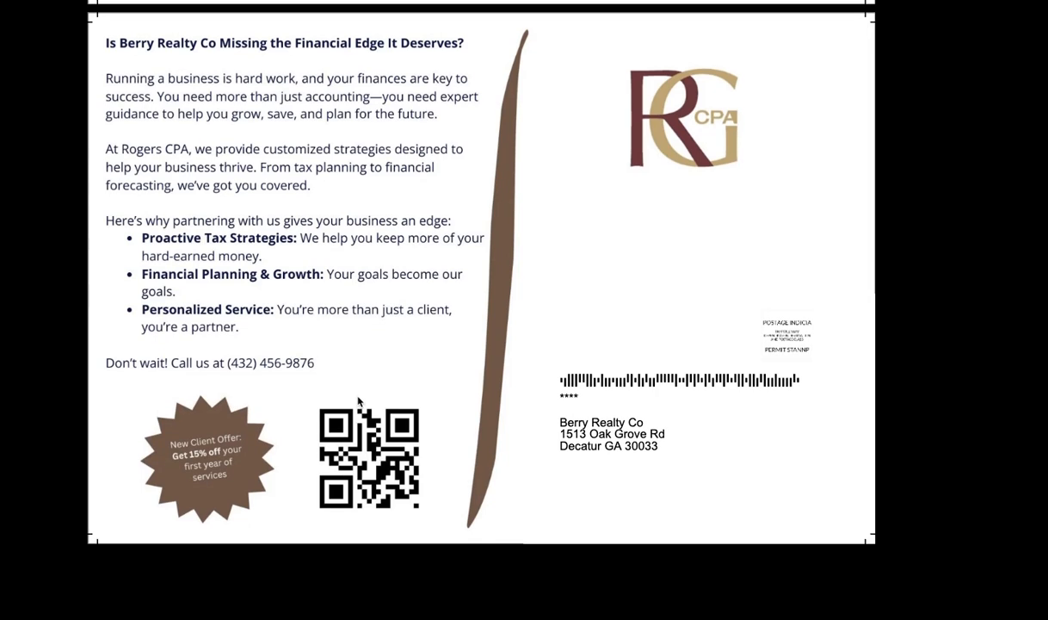
{"action": "scroll", "coordinate": [359, 401], "scroll_direction": "up", "scroll_amount": 7}
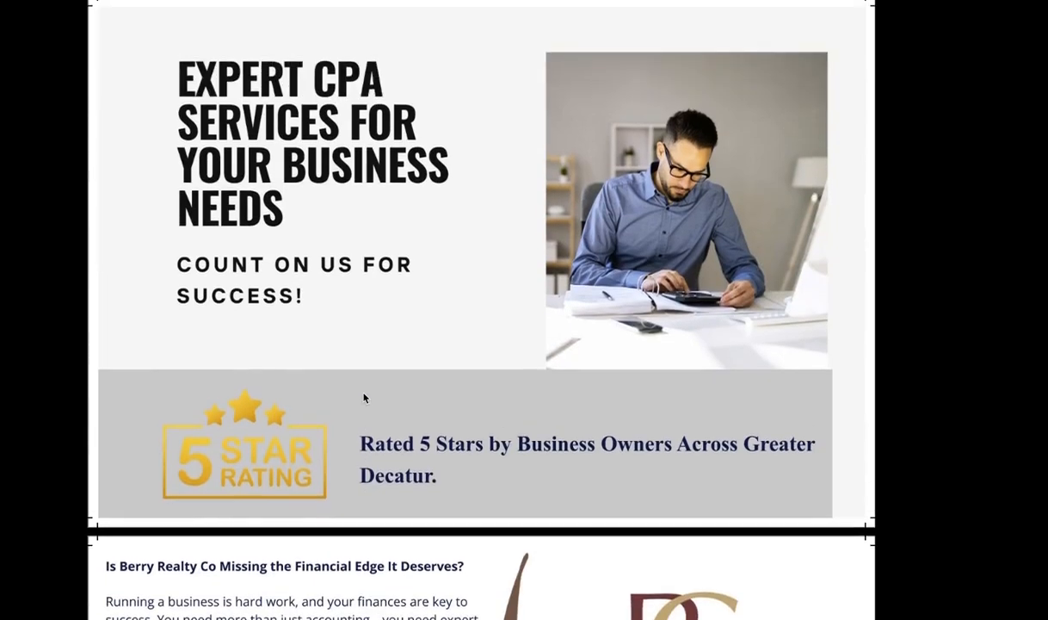
{"action": "scroll", "coordinate": [372, 390], "scroll_direction": "down", "scroll_amount": 5}
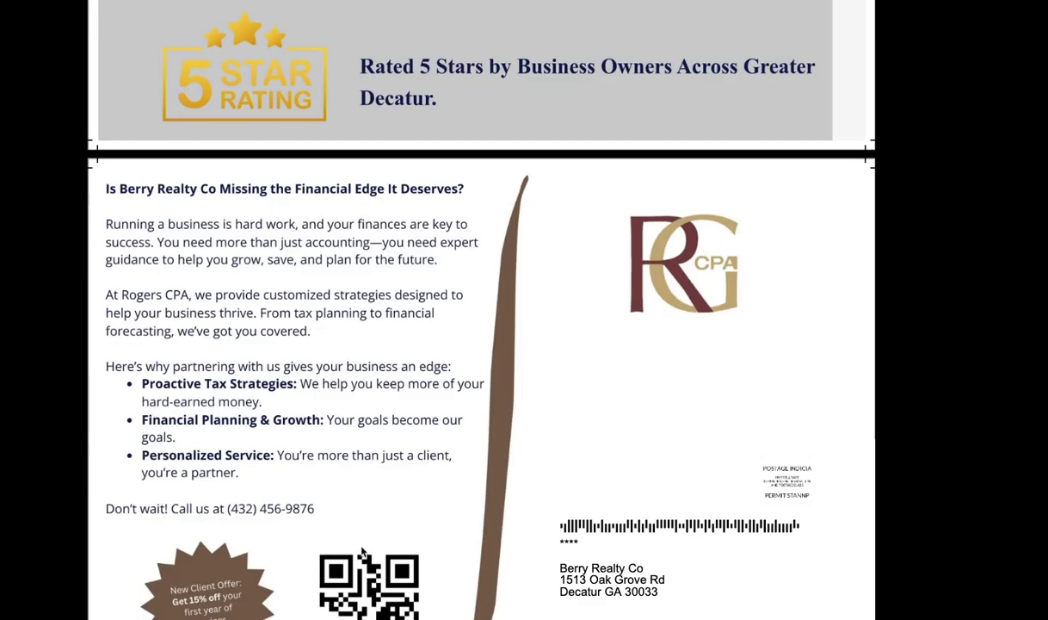
{"action": "scroll", "coordinate": [383, 539], "scroll_direction": "down", "scroll_amount": 2}
{"action": "scroll", "coordinate": [385, 416], "scroll_direction": "up", "scroll_amount": 5}
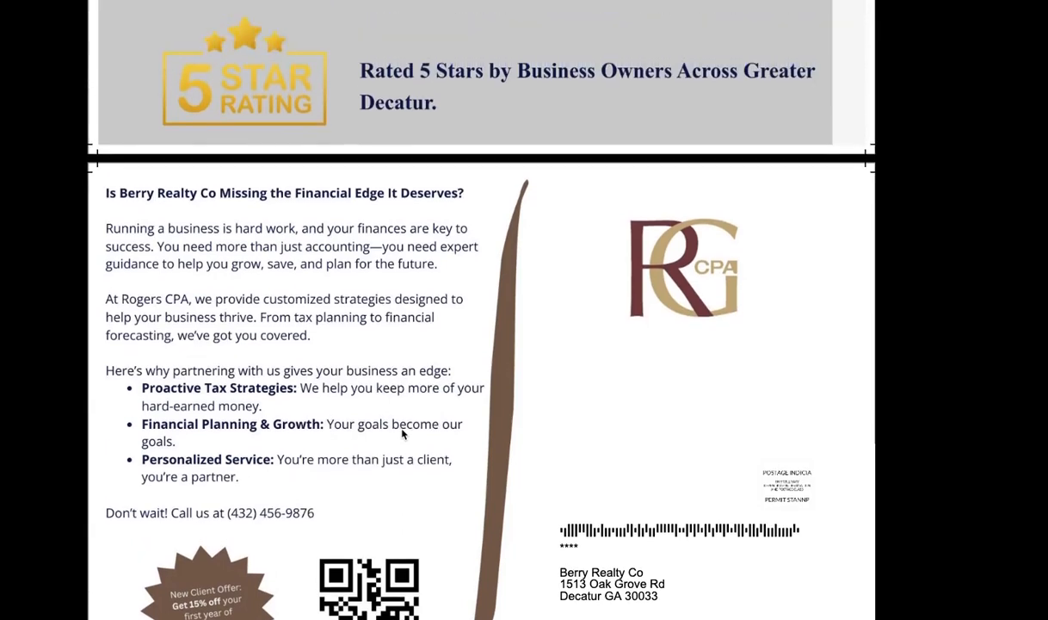
{"action": "scroll", "coordinate": [403, 433], "scroll_direction": "up", "scroll_amount": 2}
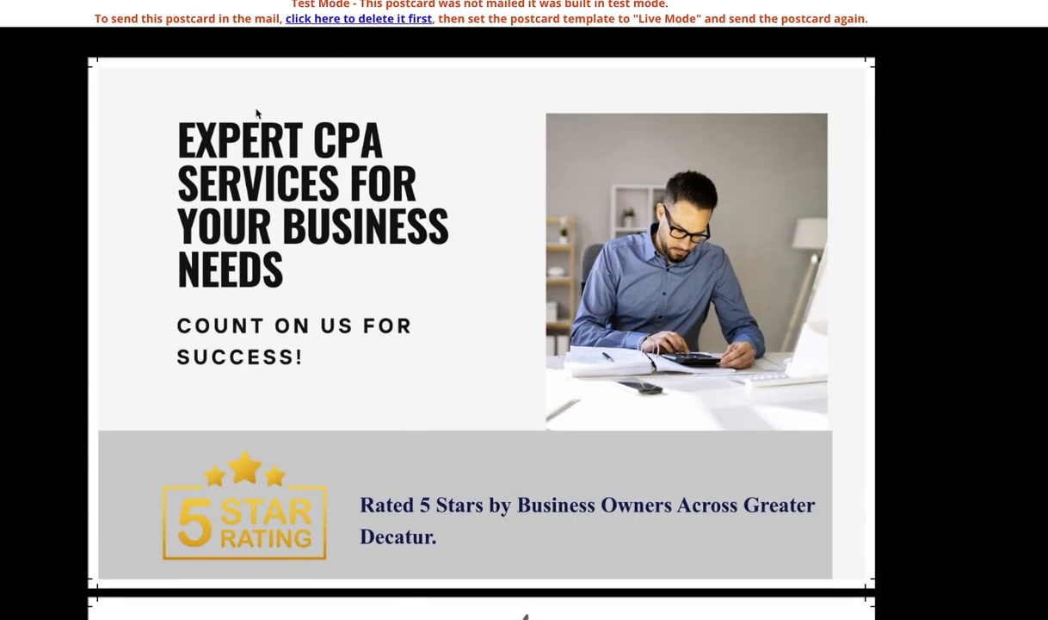